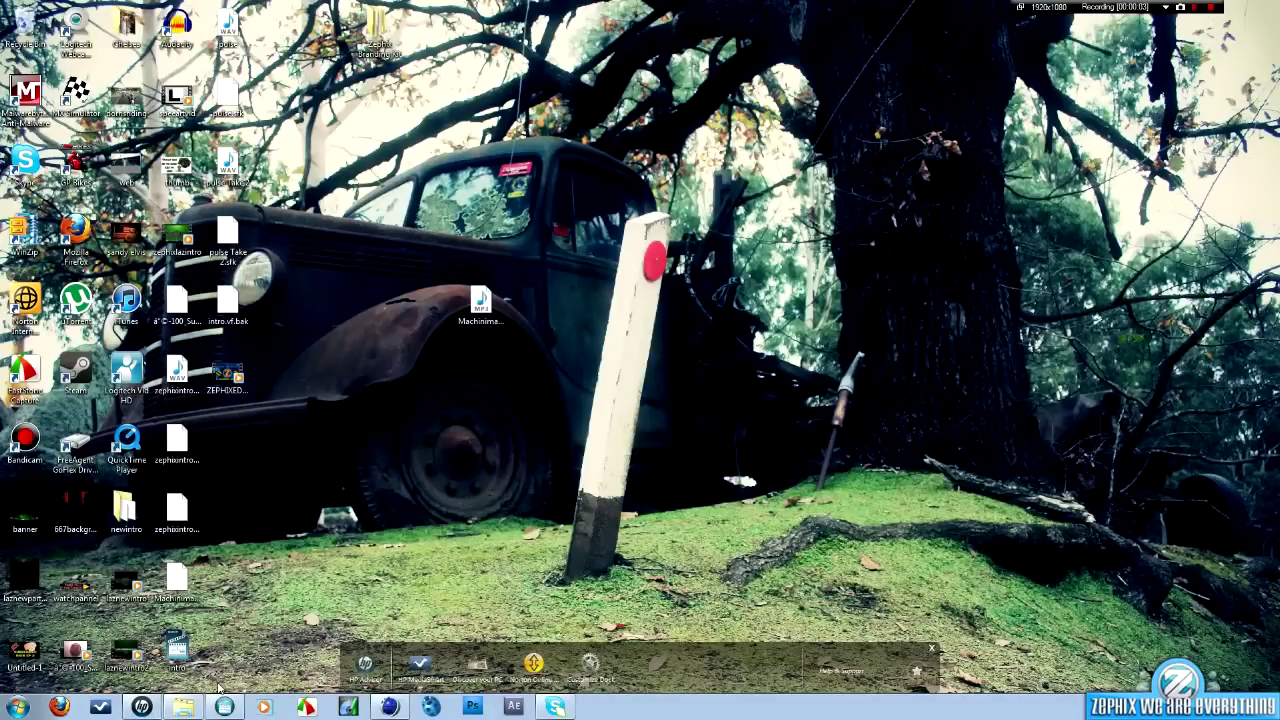
Switch to CINEMA 4D and enlarge the Picture Viewer to watch the rendered outro animation.
{"action": "mouse_move", "coordinate": [183, 707]}
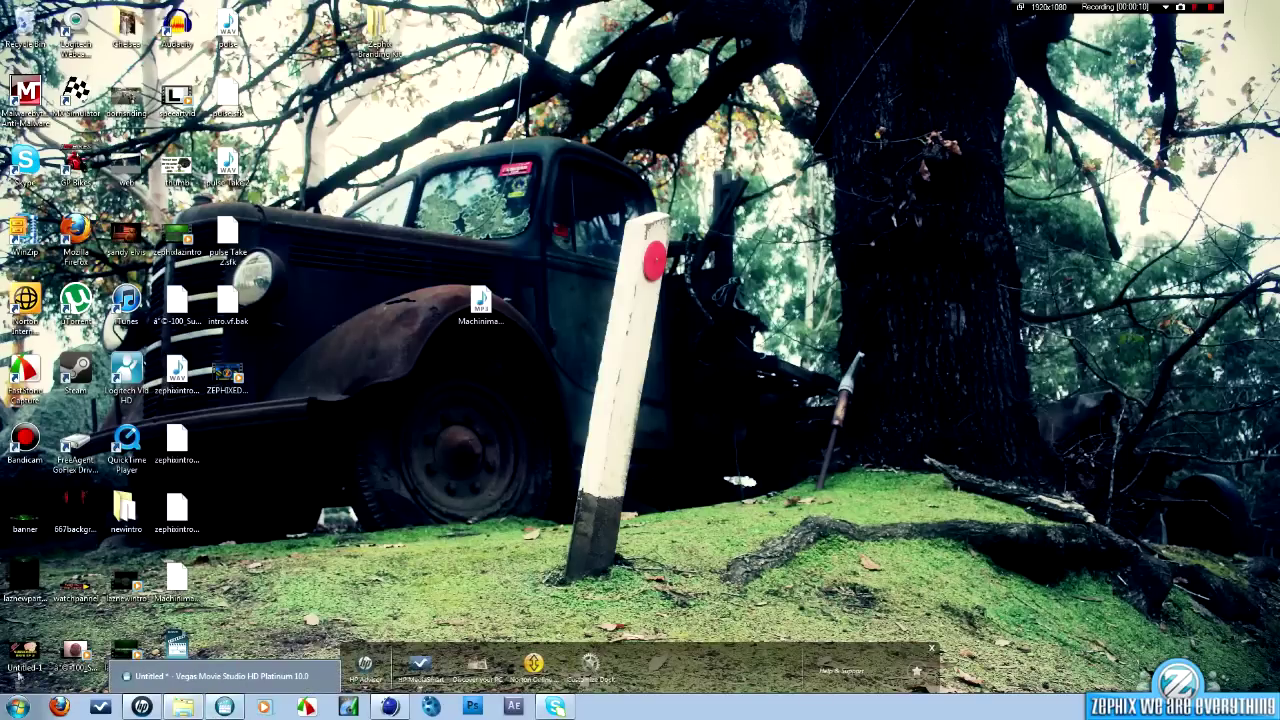
{"action": "left_click", "coordinate": [390, 707]}
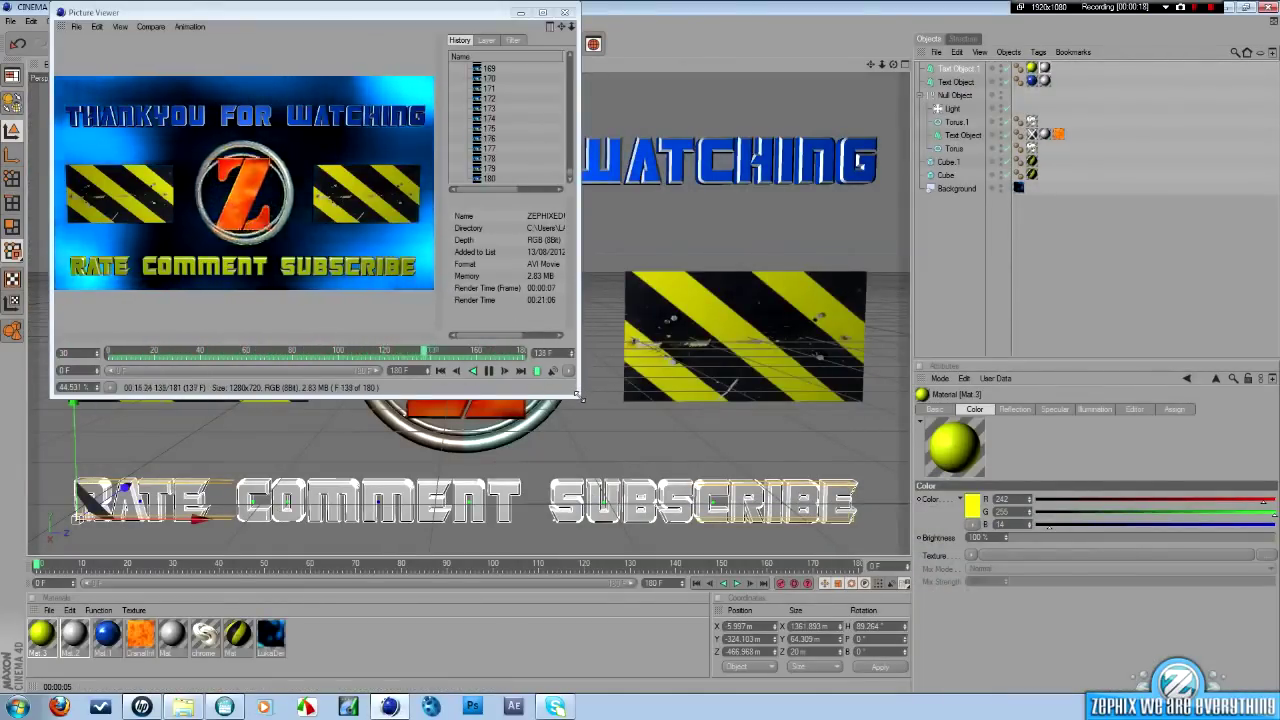
{"action": "left_click_drag", "start_coordinate": [581, 398], "coordinate": [622, 444]}
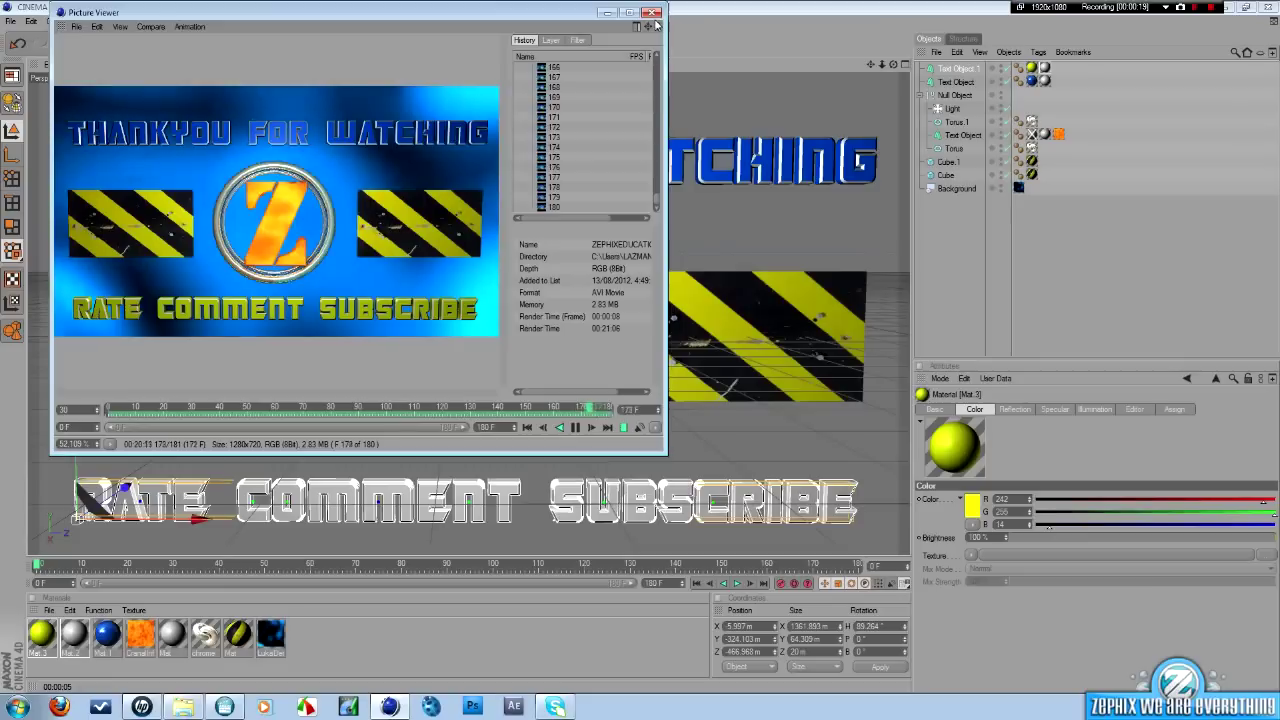
Close the render preview and clear the scene by deleting all objects and all materials.
{"action": "left_click", "coordinate": [861, 236]}
{"action": "left_click_drag", "start_coordinate": [956, 283], "coordinate": [942, 70]}
{"action": "key", "text": "Delete"}
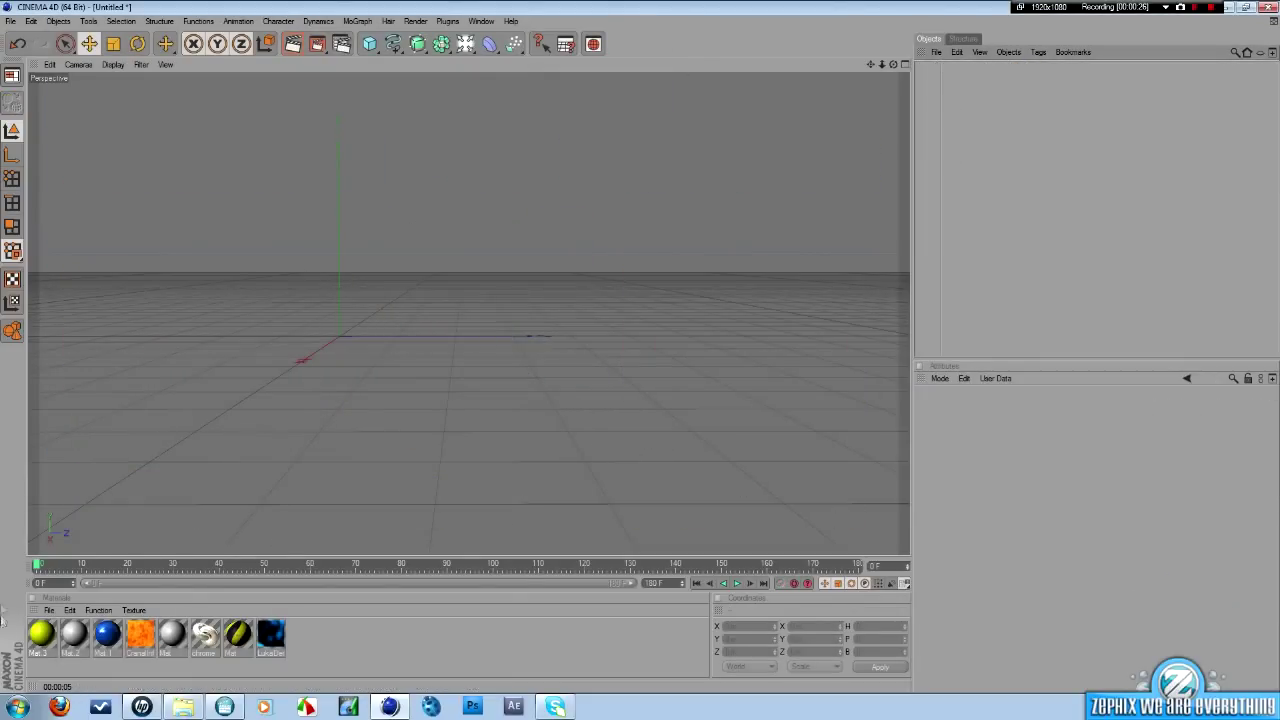
{"action": "left_click_drag", "start_coordinate": [346, 636], "coordinate": [10, 645]}
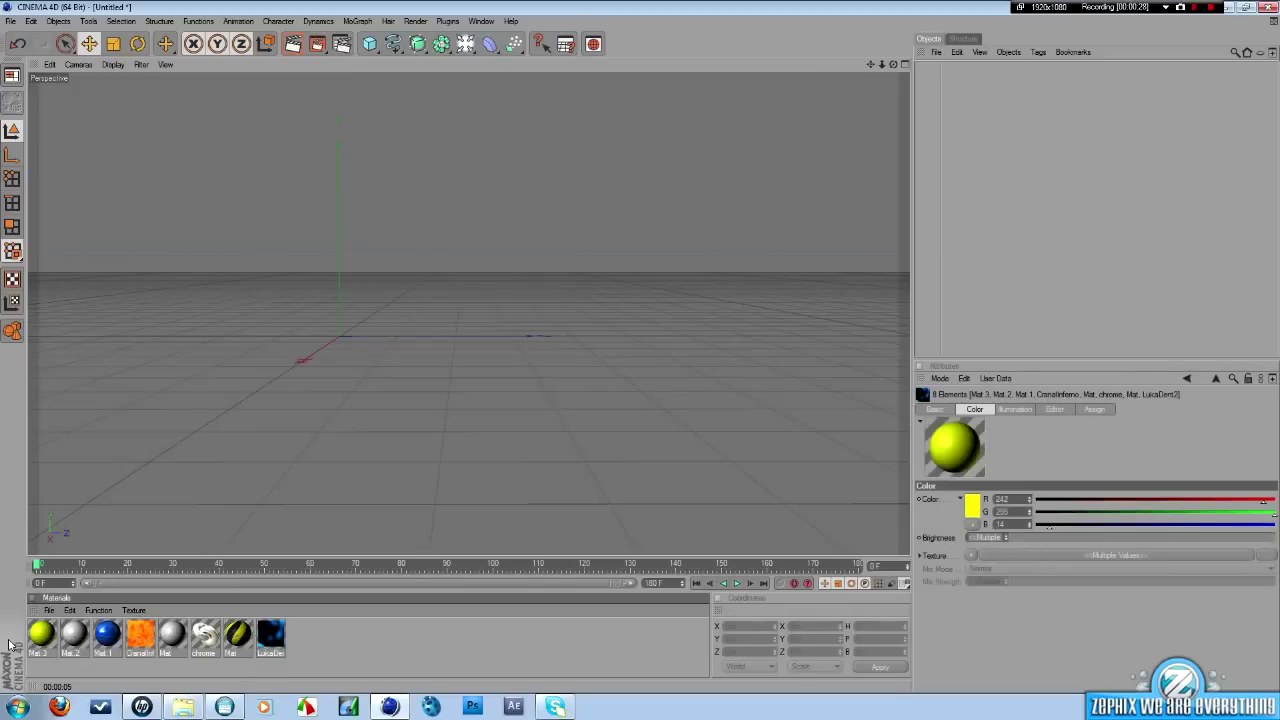
{"action": "key", "text": "Delete"}
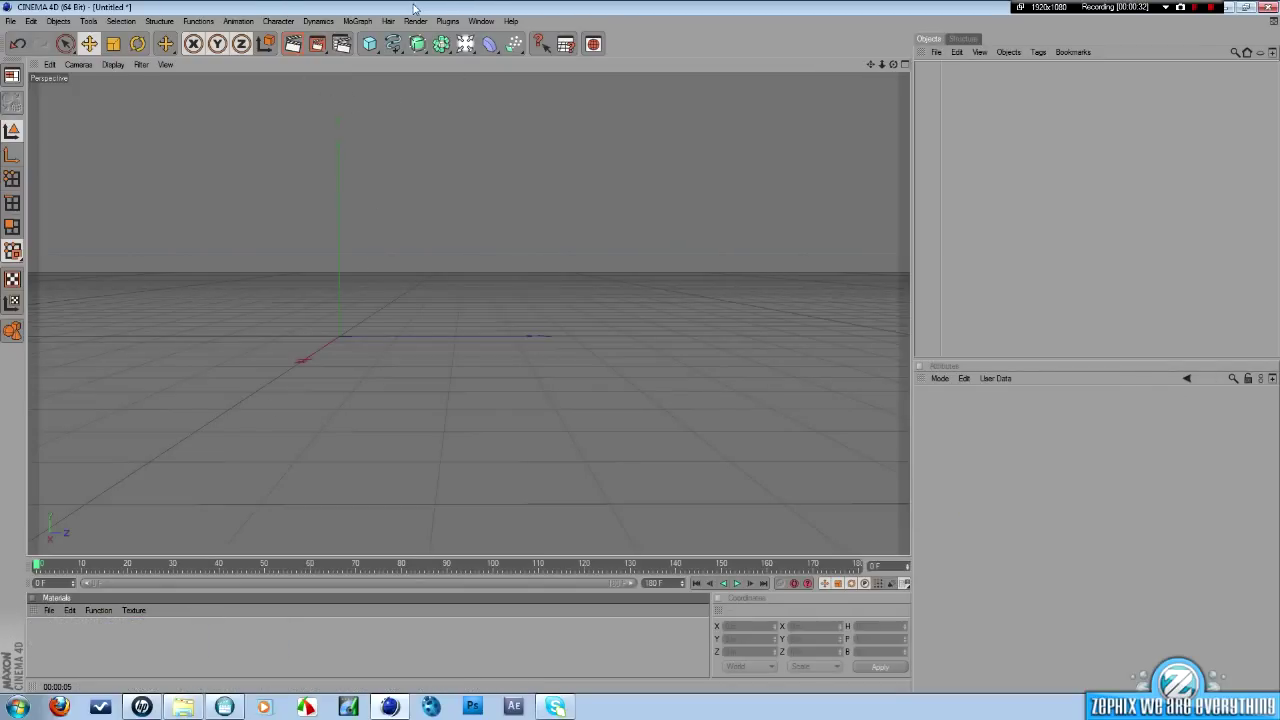
Check the output width and height in the render settings.
{"action": "left_click", "coordinate": [343, 44]}
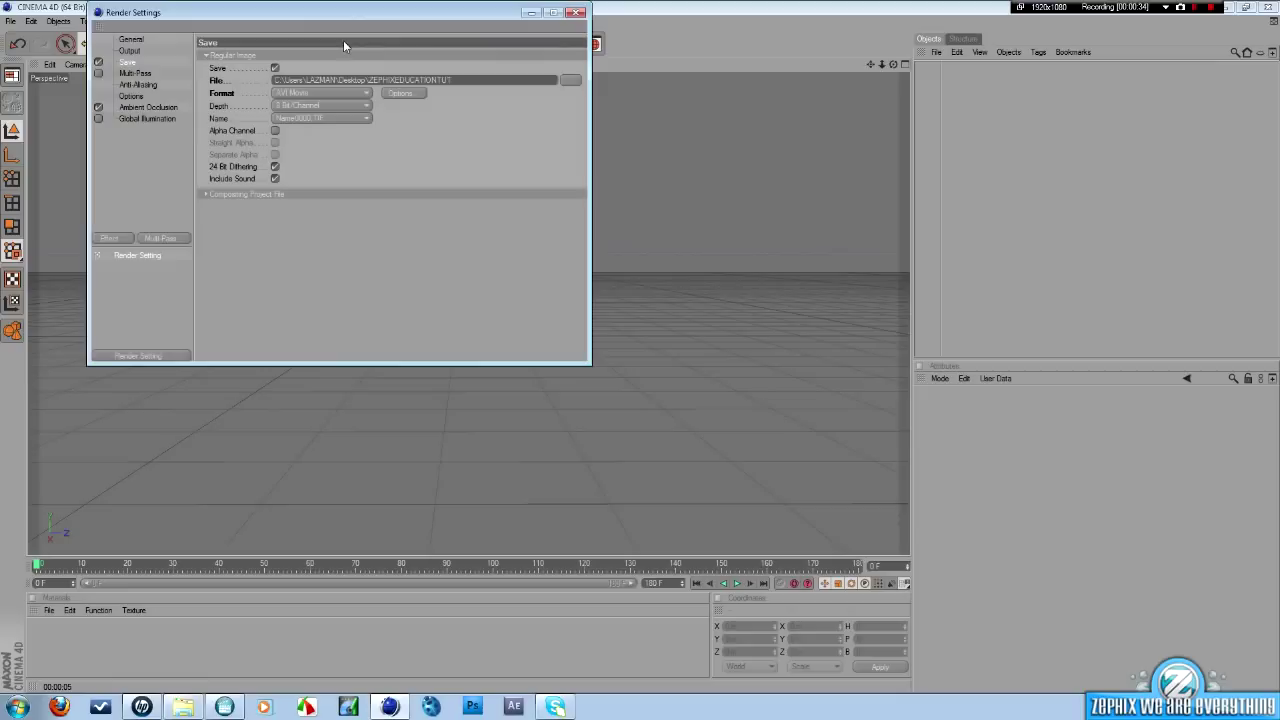
{"action": "left_click", "coordinate": [132, 51]}
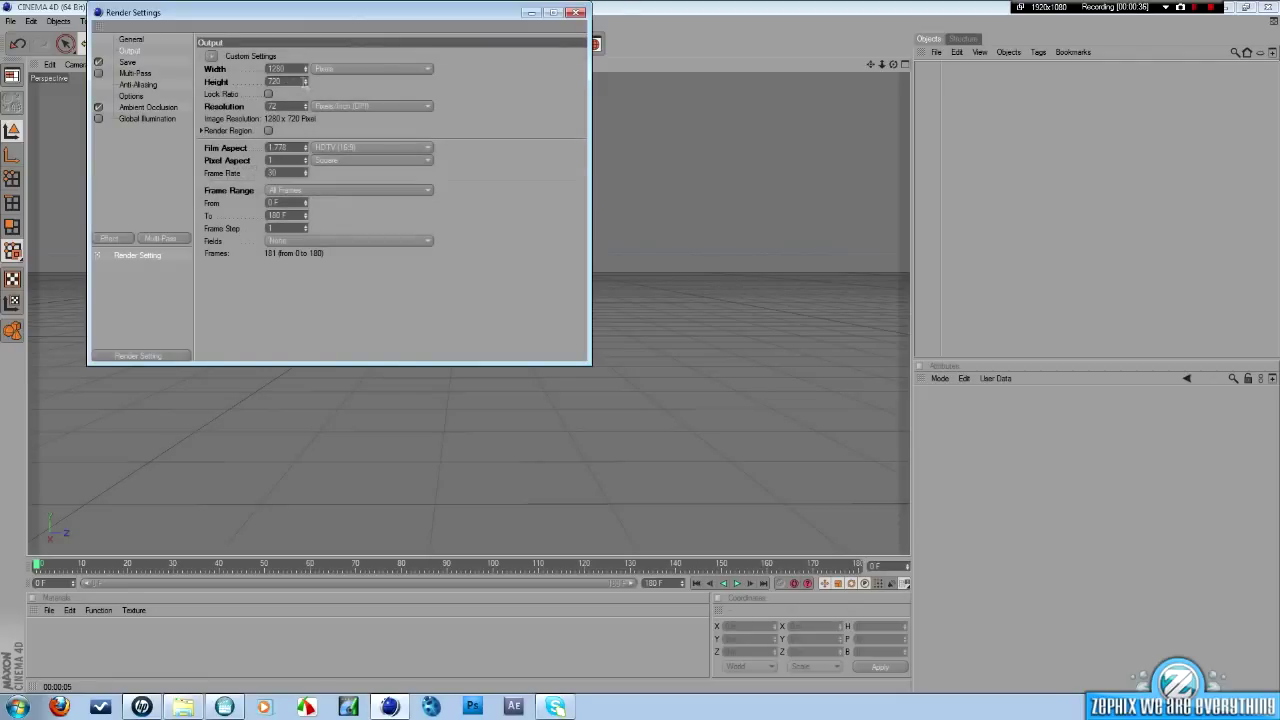
{"action": "key", "text": "Tab"}
{"action": "left_click", "coordinate": [577, 12]}
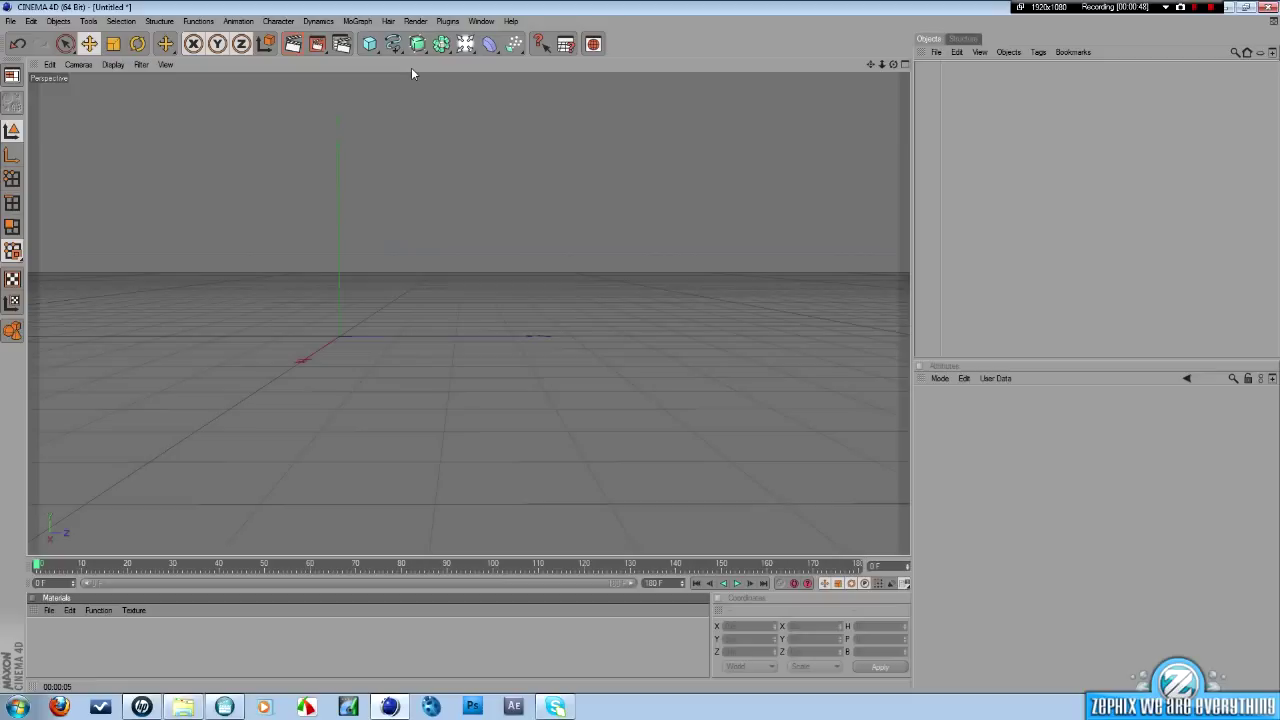
Add a Background object to the empty scene.
{"action": "left_click", "coordinate": [466, 44]}
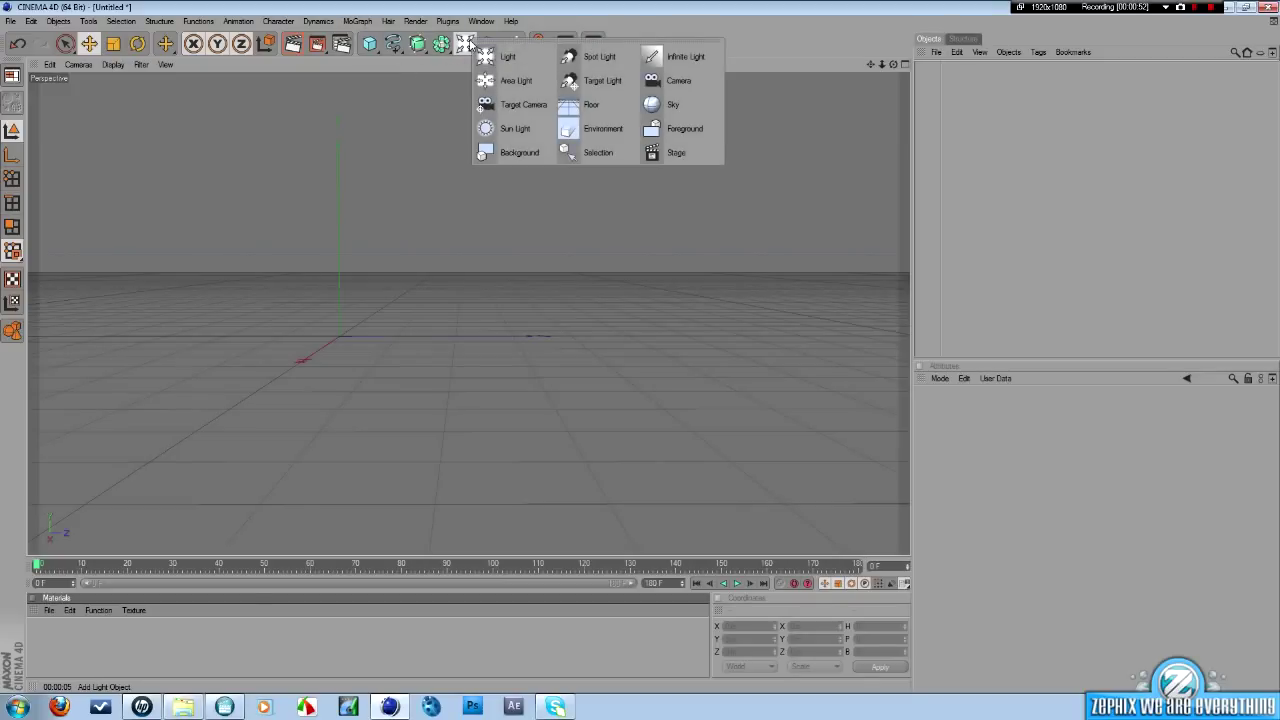
{"action": "left_click", "coordinate": [511, 152]}
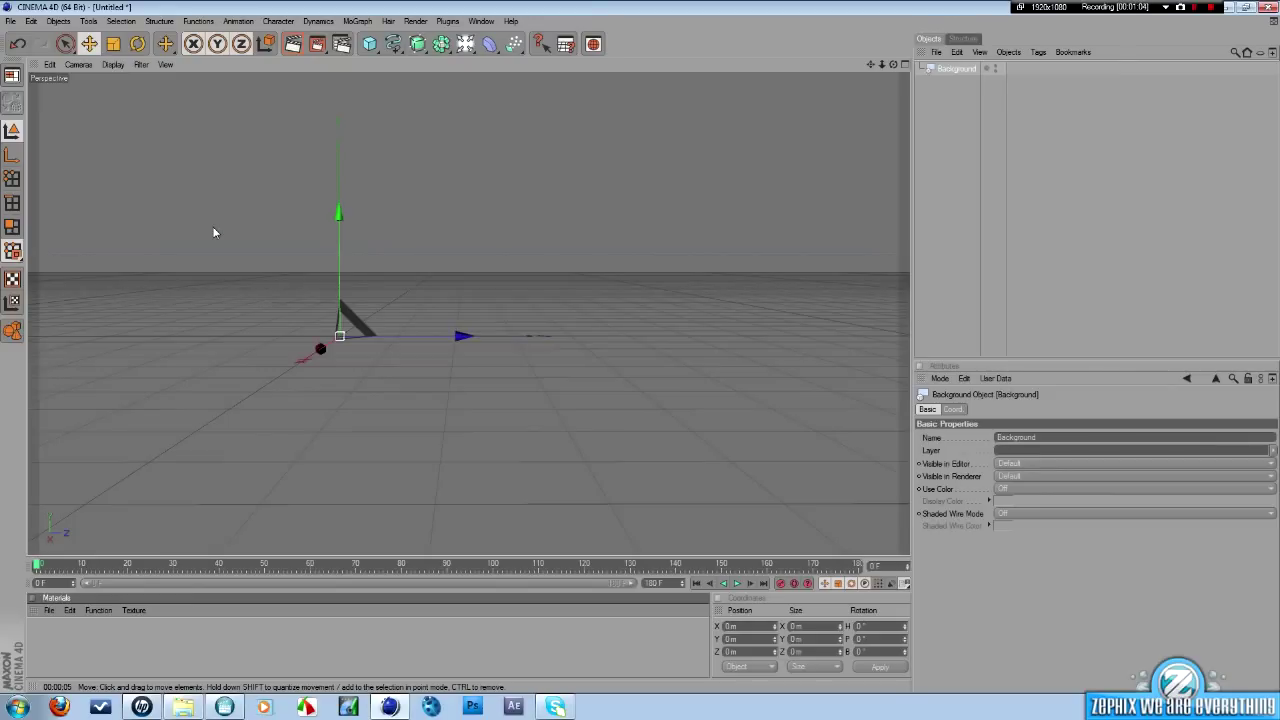
{"action": "double_click", "coordinate": [120, 648]}
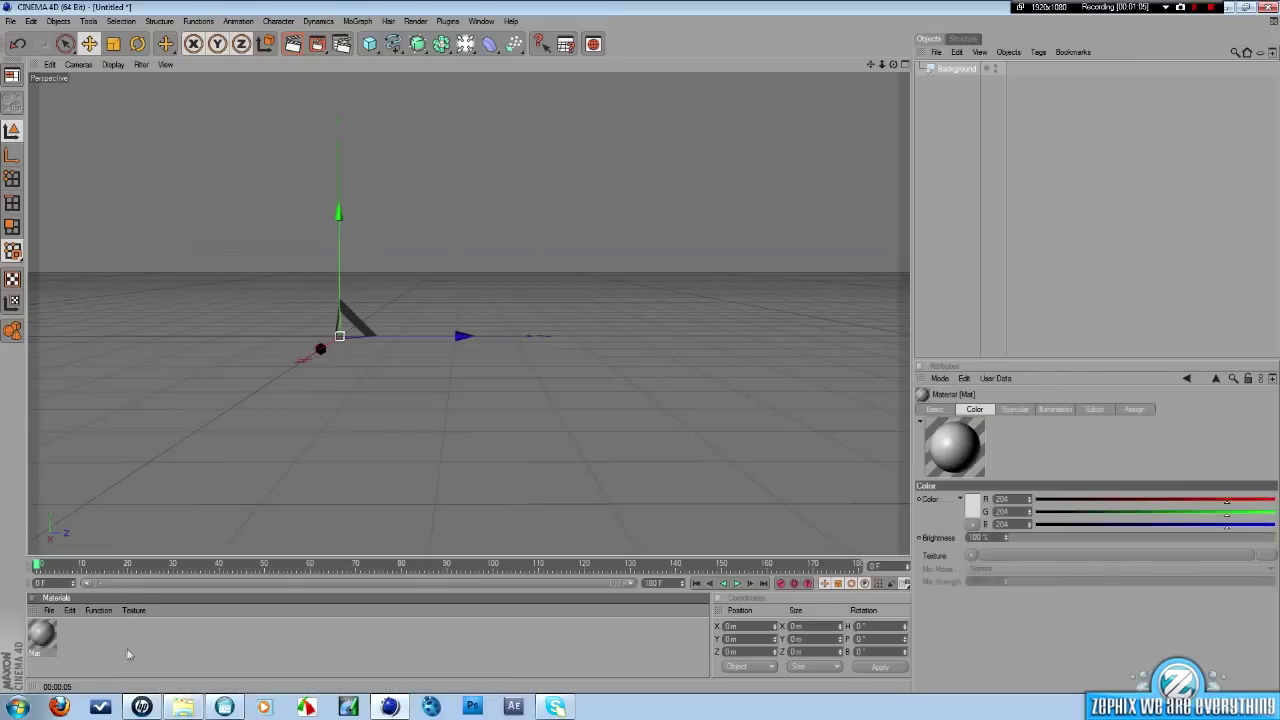
{"action": "left_click", "coordinate": [971, 555]}
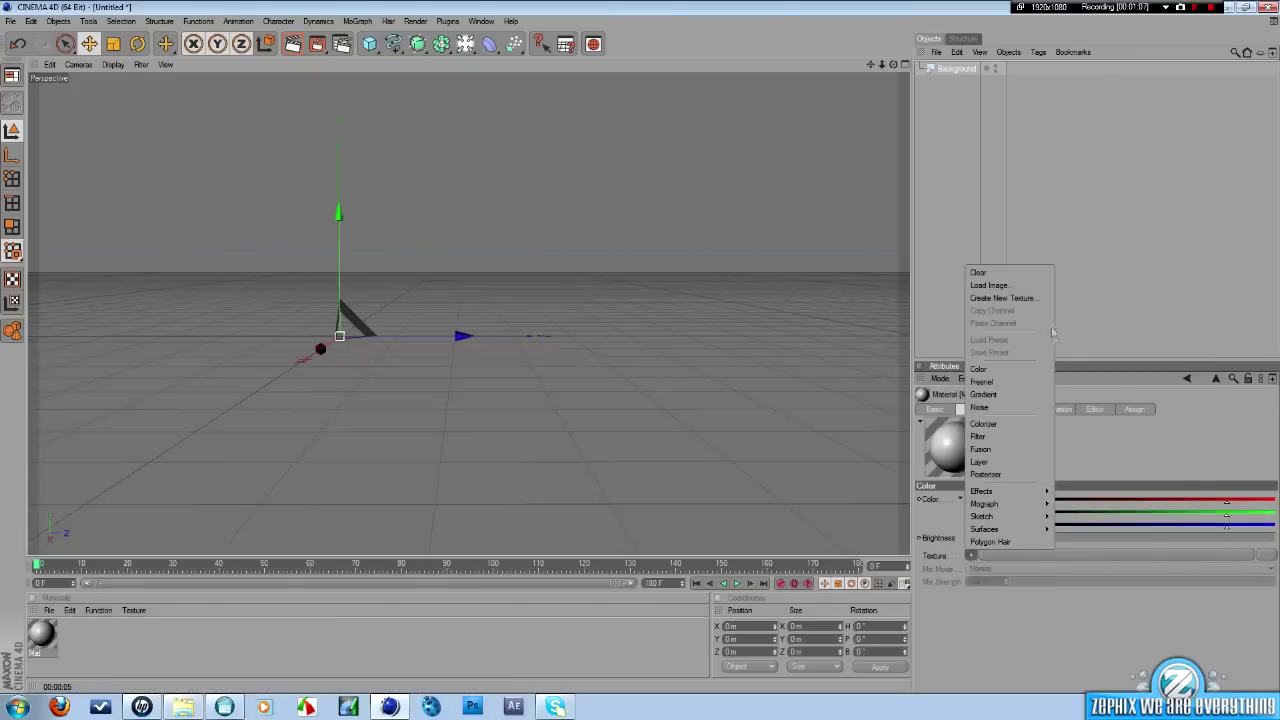
{"action": "left_click", "coordinate": [1000, 285]}
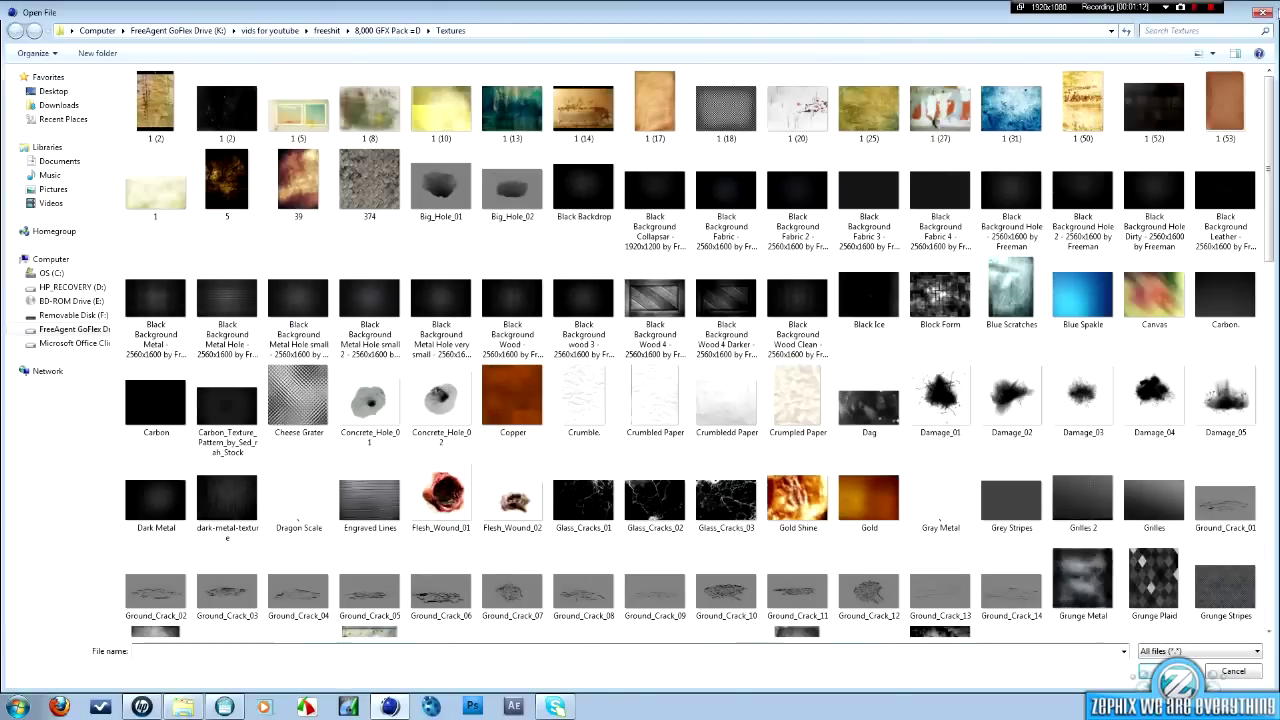
{"action": "key", "text": "Escape"}
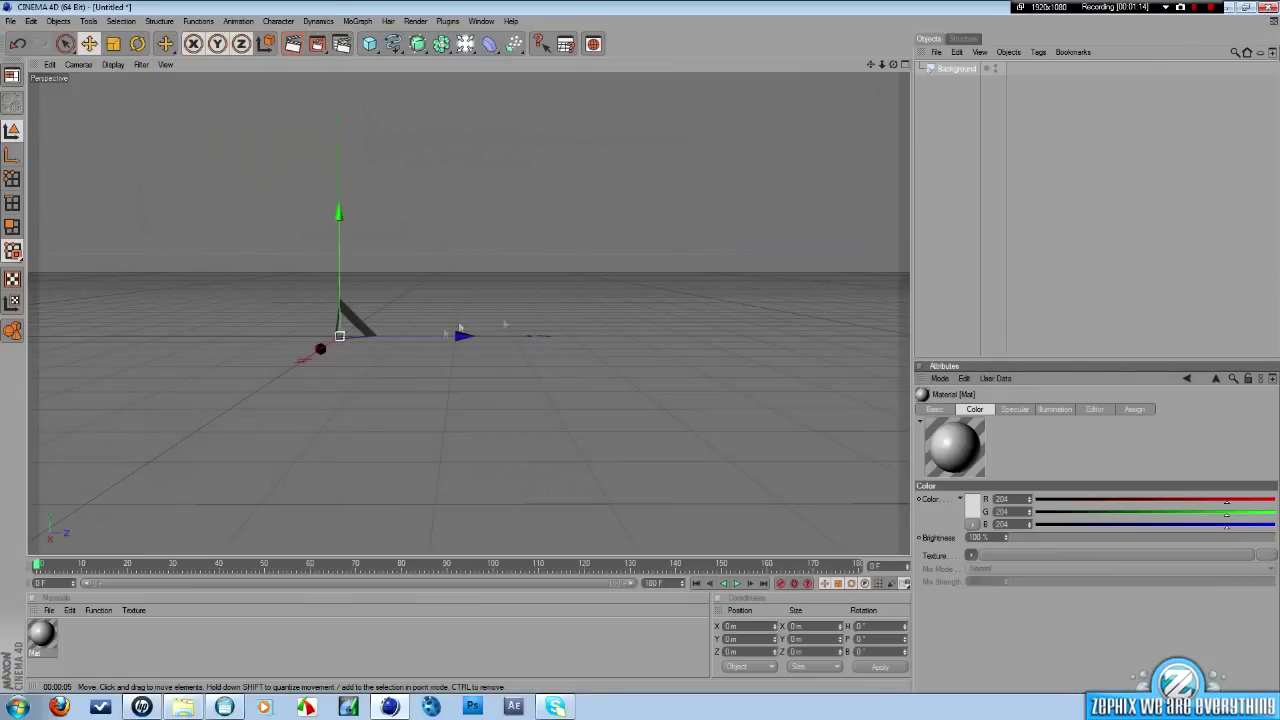
{"action": "left_click", "coordinate": [54, 643]}
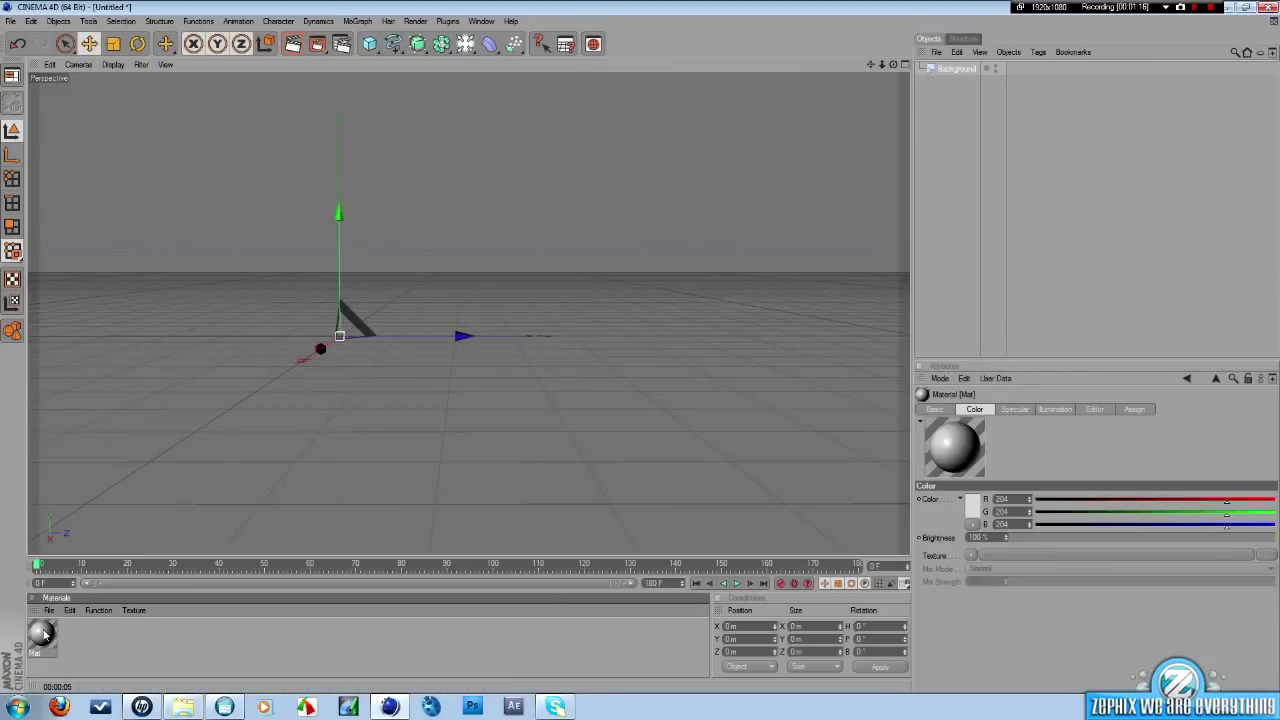
{"action": "key", "text": "Delete"}
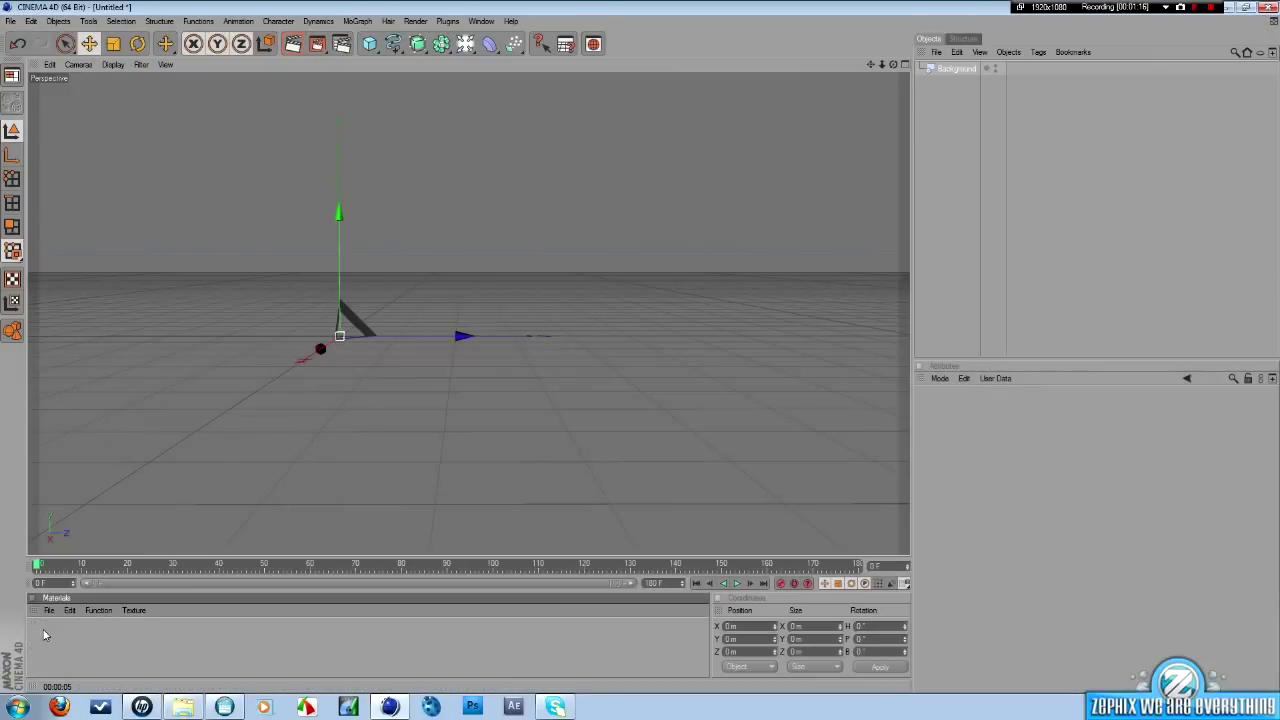
Load the LukaDent2 and CranalInferno materials from MoGraph's Animated Backgrounds in the Content Browser.
{"action": "left_click", "coordinate": [593, 44]}
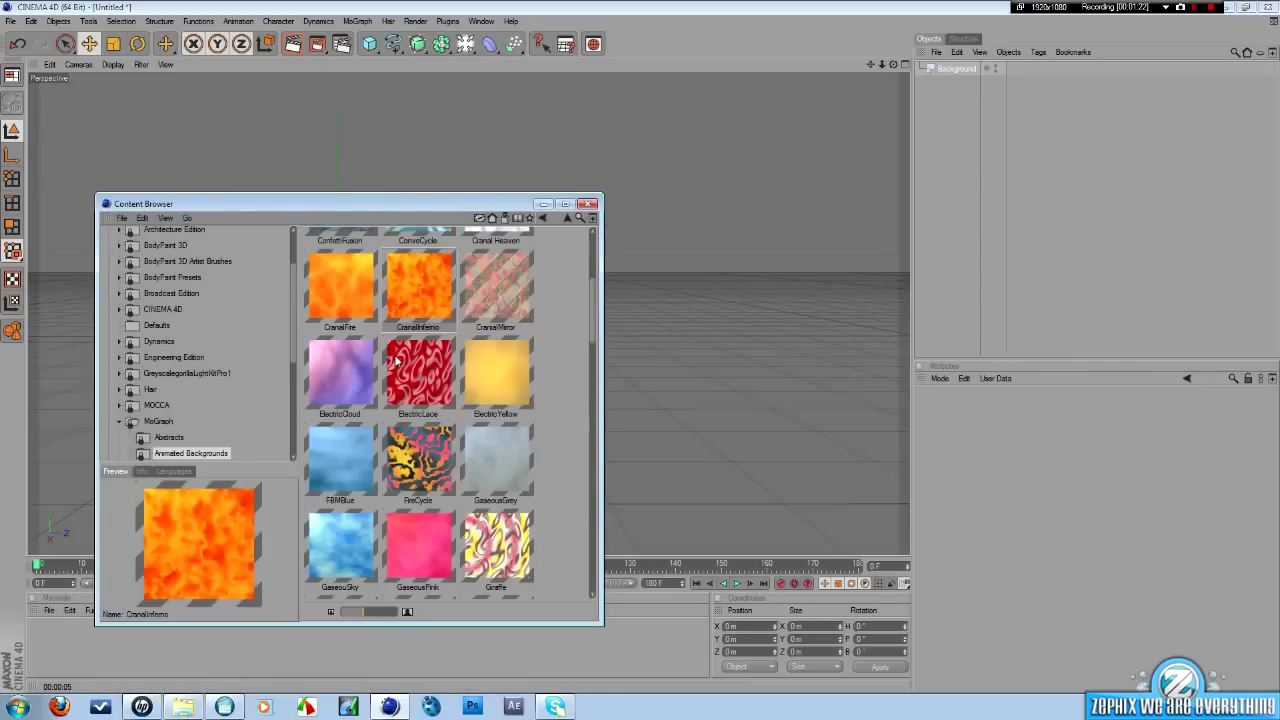
{"action": "scroll", "coordinate": [397, 362], "scroll_direction": "down", "scroll_amount": 4}
{"action": "double_click", "coordinate": [515, 500]}
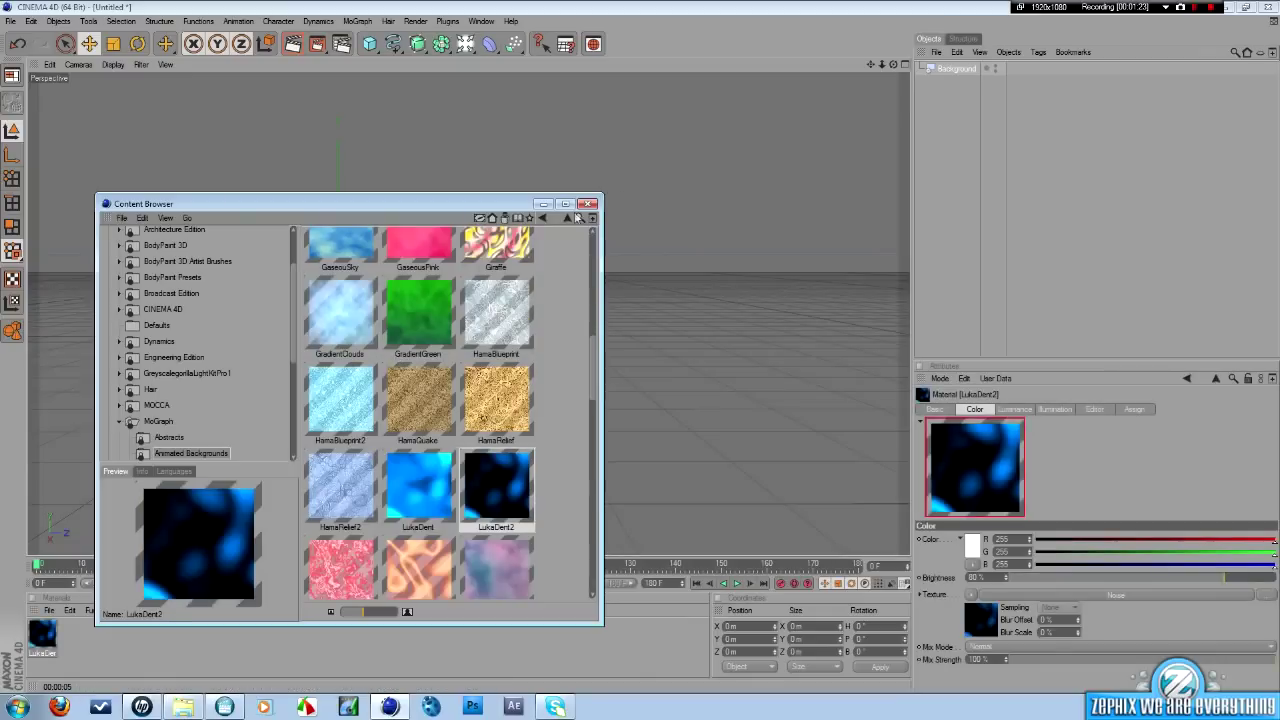
{"action": "scroll", "coordinate": [414, 290], "scroll_direction": "up", "scroll_amount": 4}
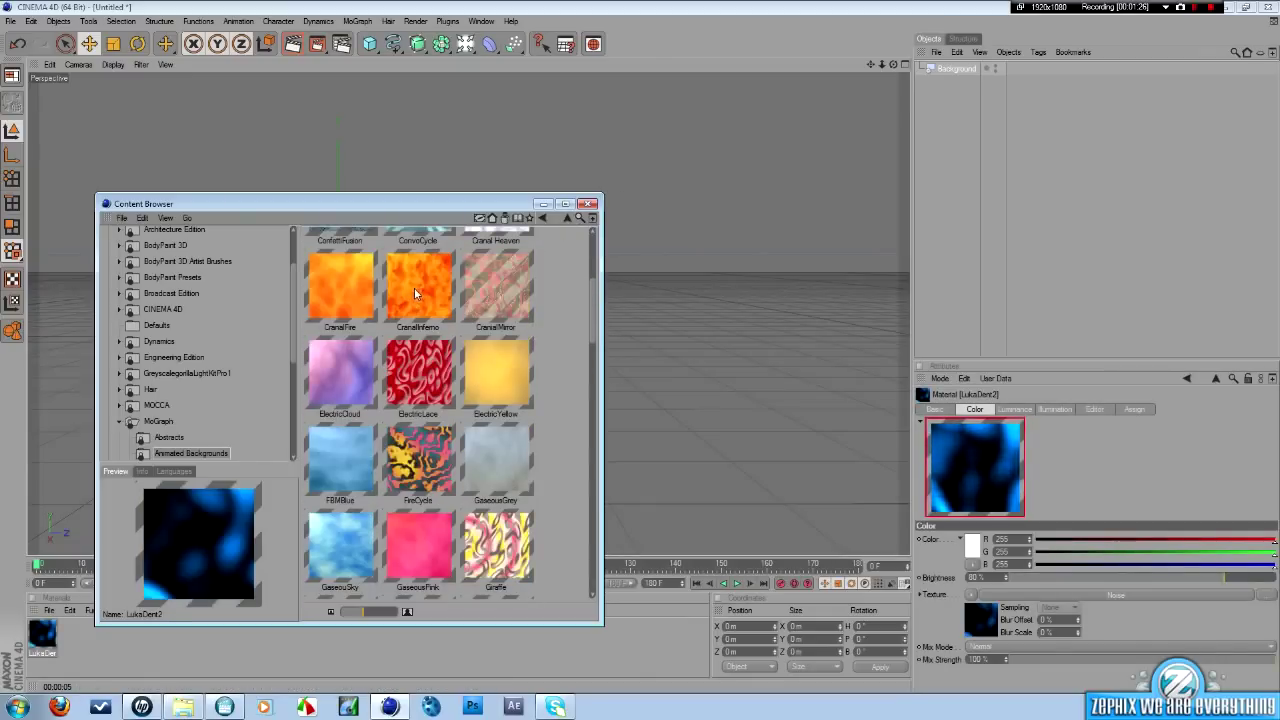
{"action": "double_click", "coordinate": [414, 287]}
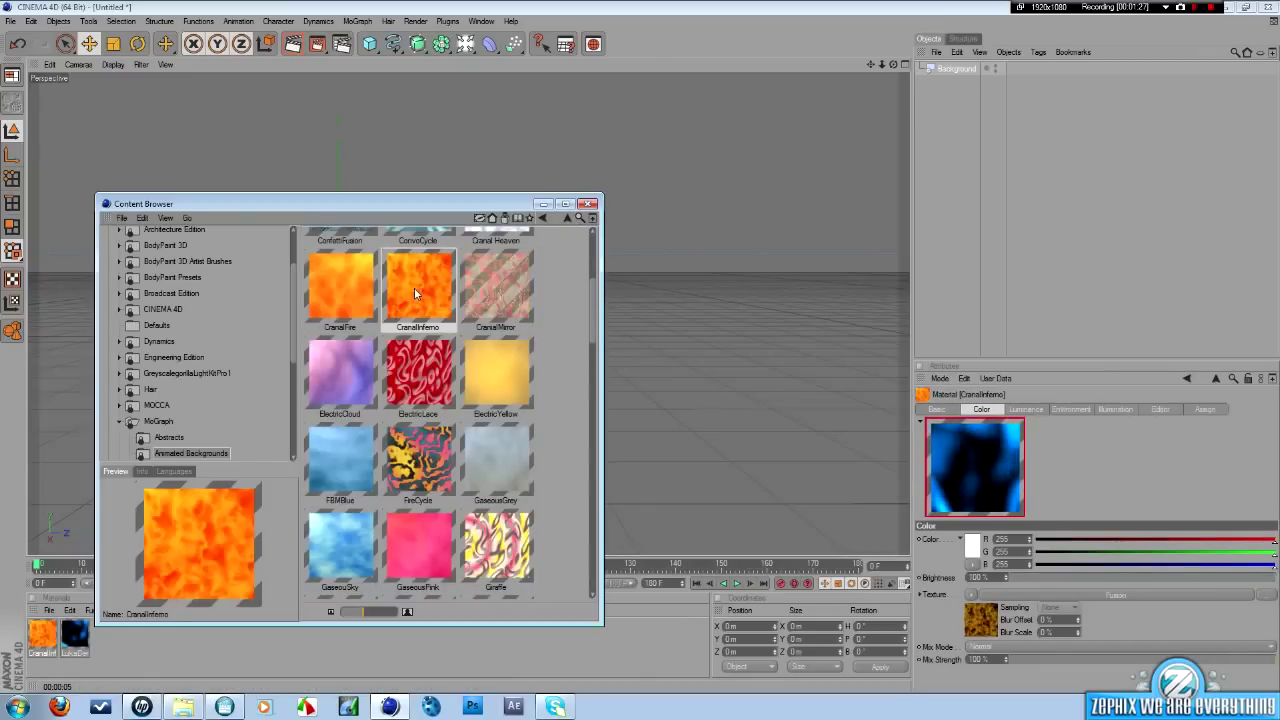
{"action": "left_click", "coordinate": [588, 204]}
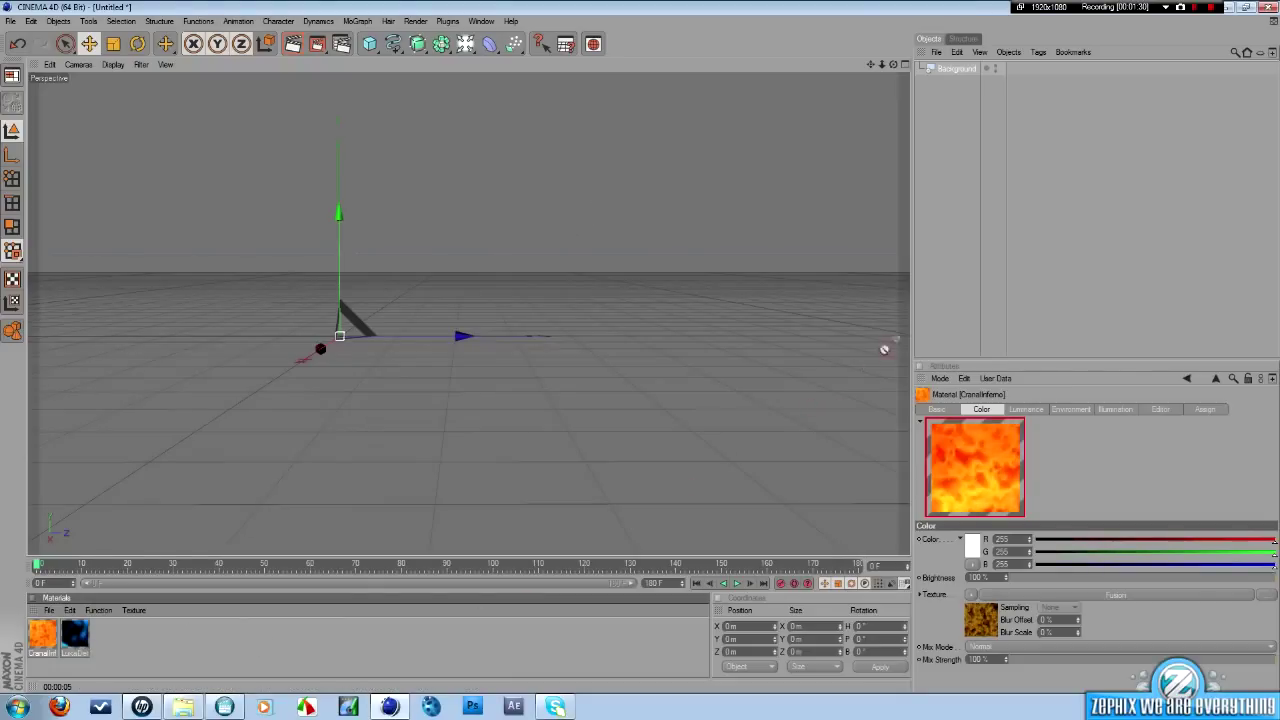
Apply the LukaDent2 material to the Background object and render the active view to preview it.
{"action": "left_click_drag", "start_coordinate": [884, 349], "coordinate": [952, 68]}
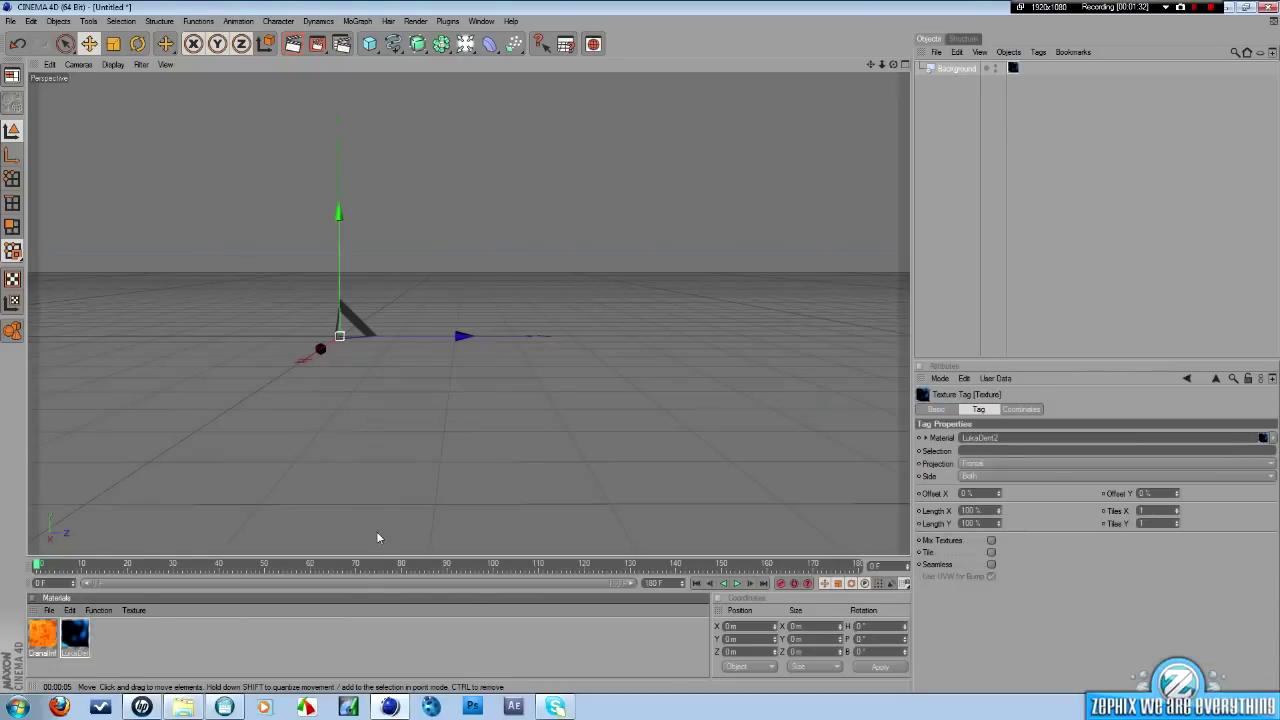
{"action": "left_click", "coordinate": [75, 636]}
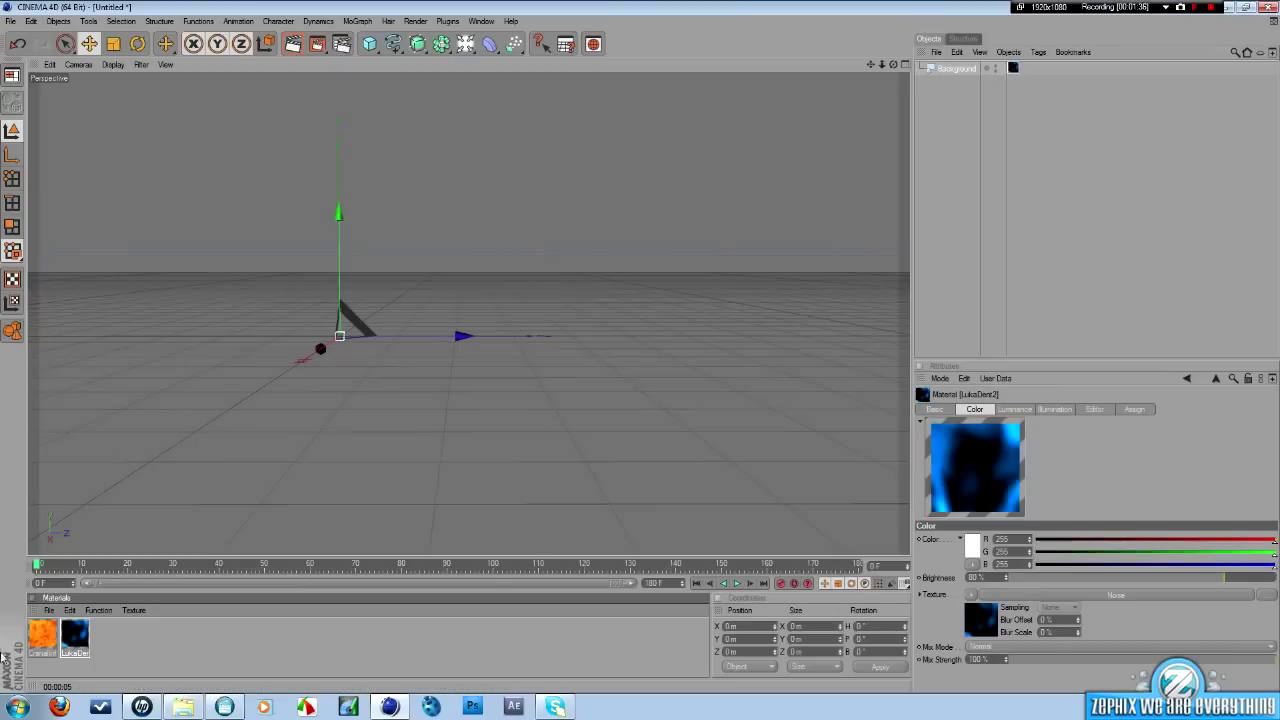
{"action": "left_click", "coordinate": [45, 630]}
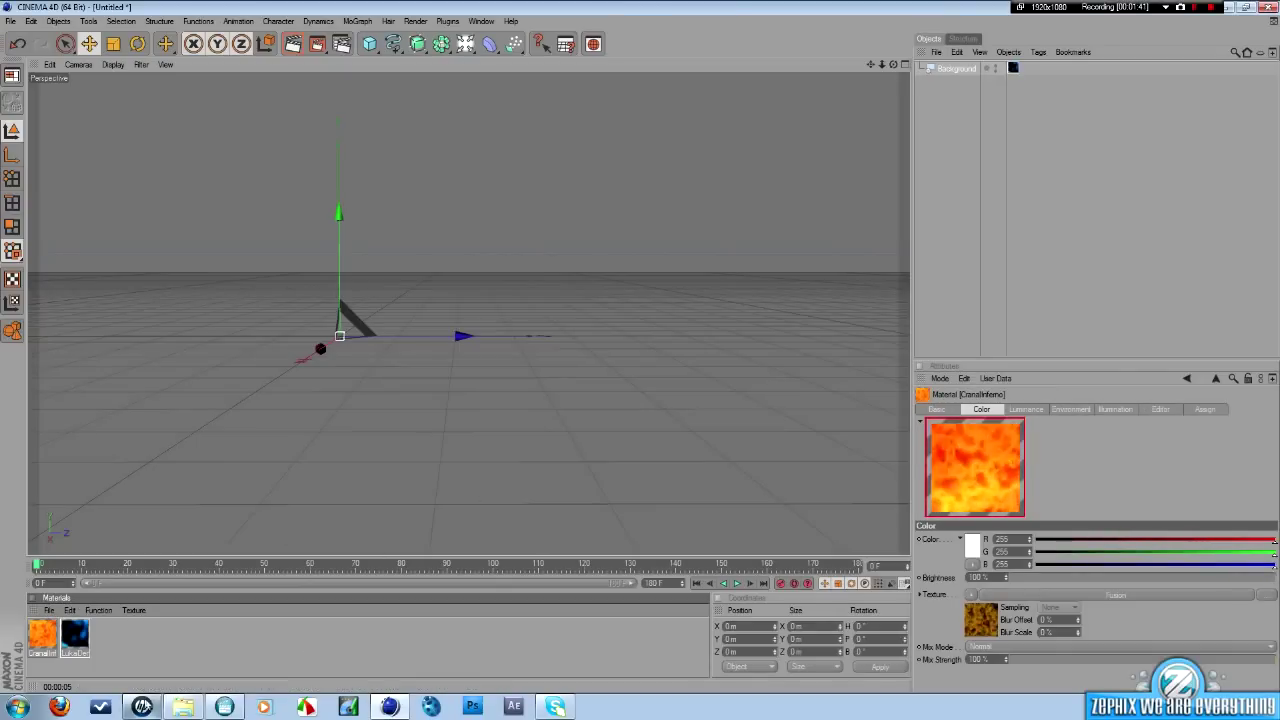
{"action": "left_click", "coordinate": [146, 652]}
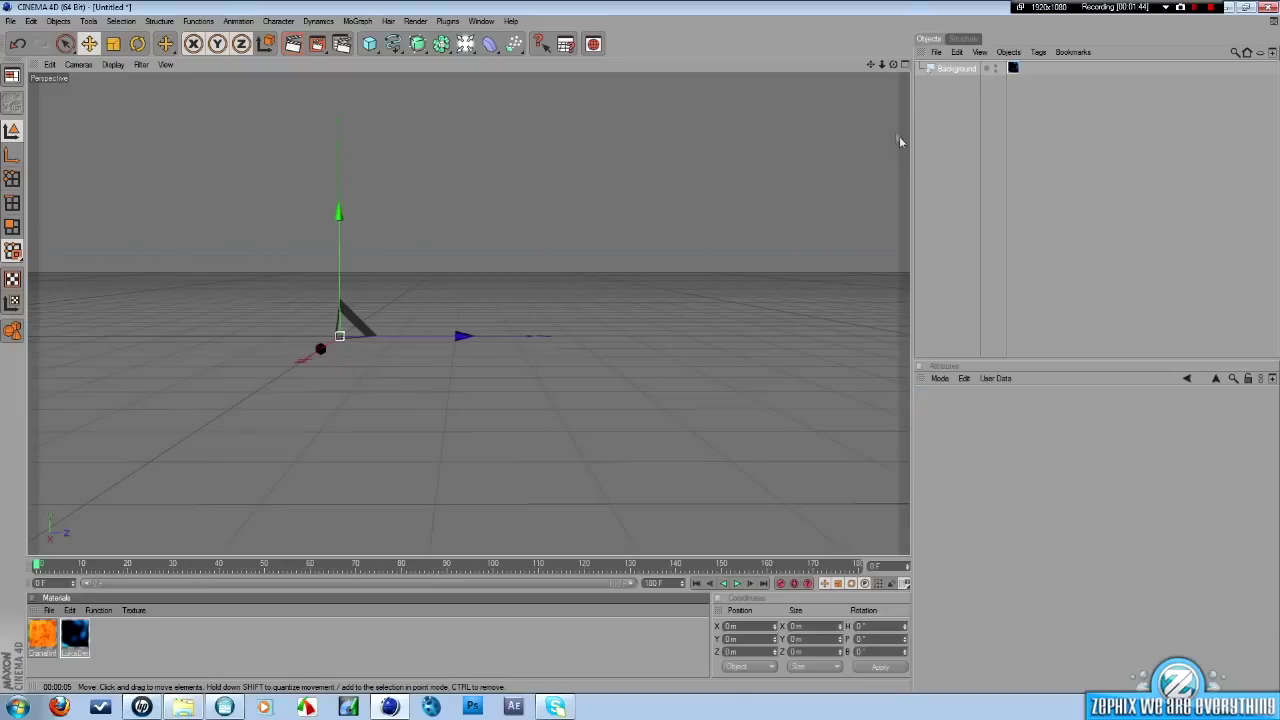
{"action": "key", "text": "ctrl+r"}
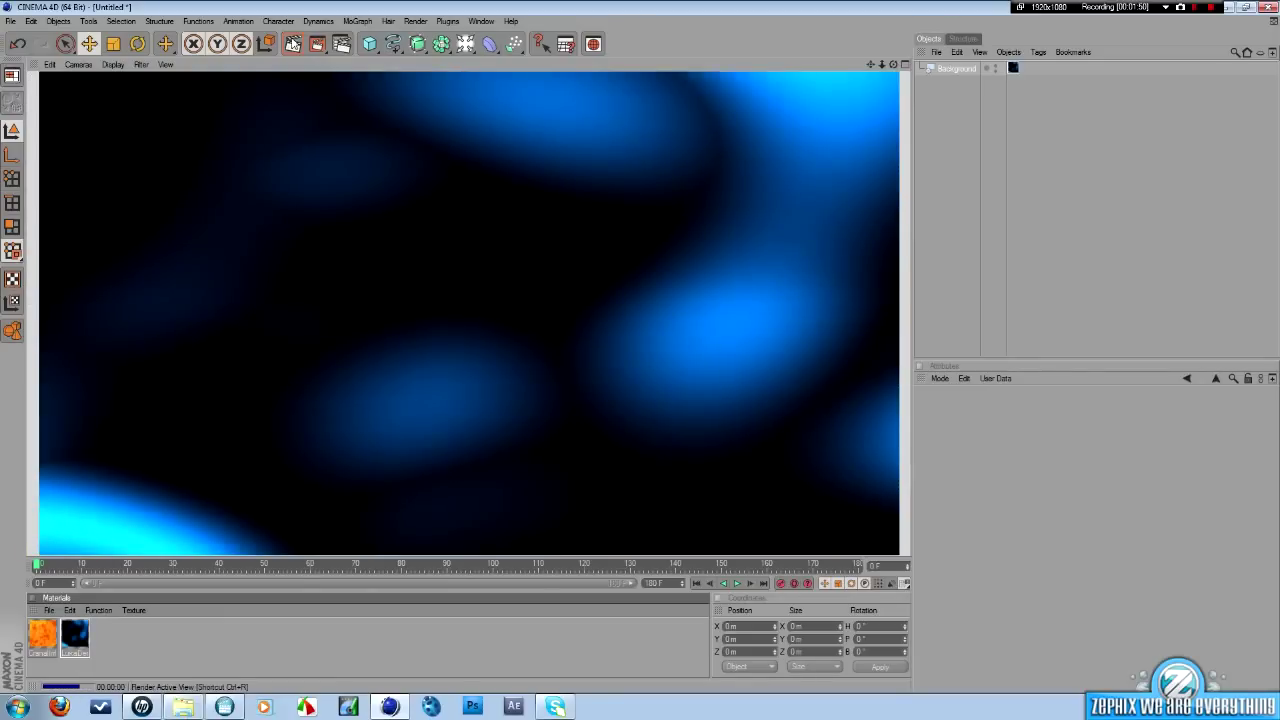
{"action": "left_click", "coordinate": [1107, 223]}
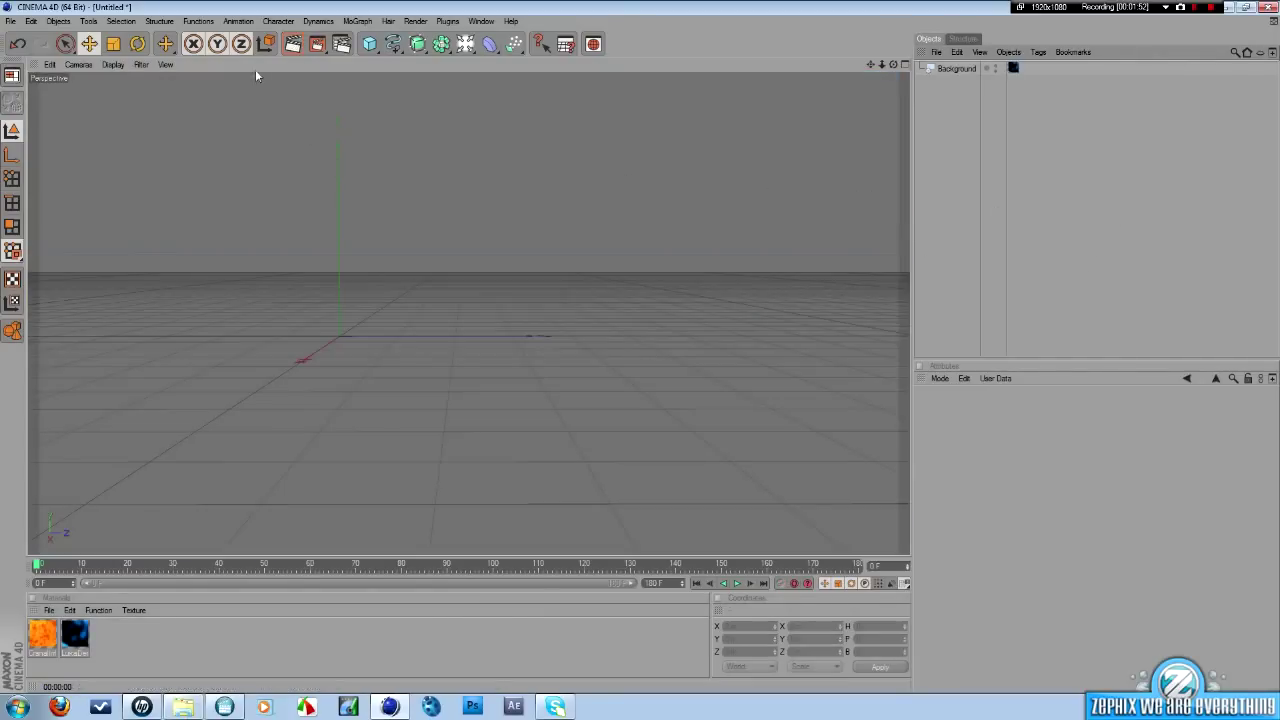
Add a cube and flatten it to 0 m along the X axis.
{"action": "left_click", "coordinate": [369, 44]}
{"action": "left_click", "coordinate": [384, 56]}
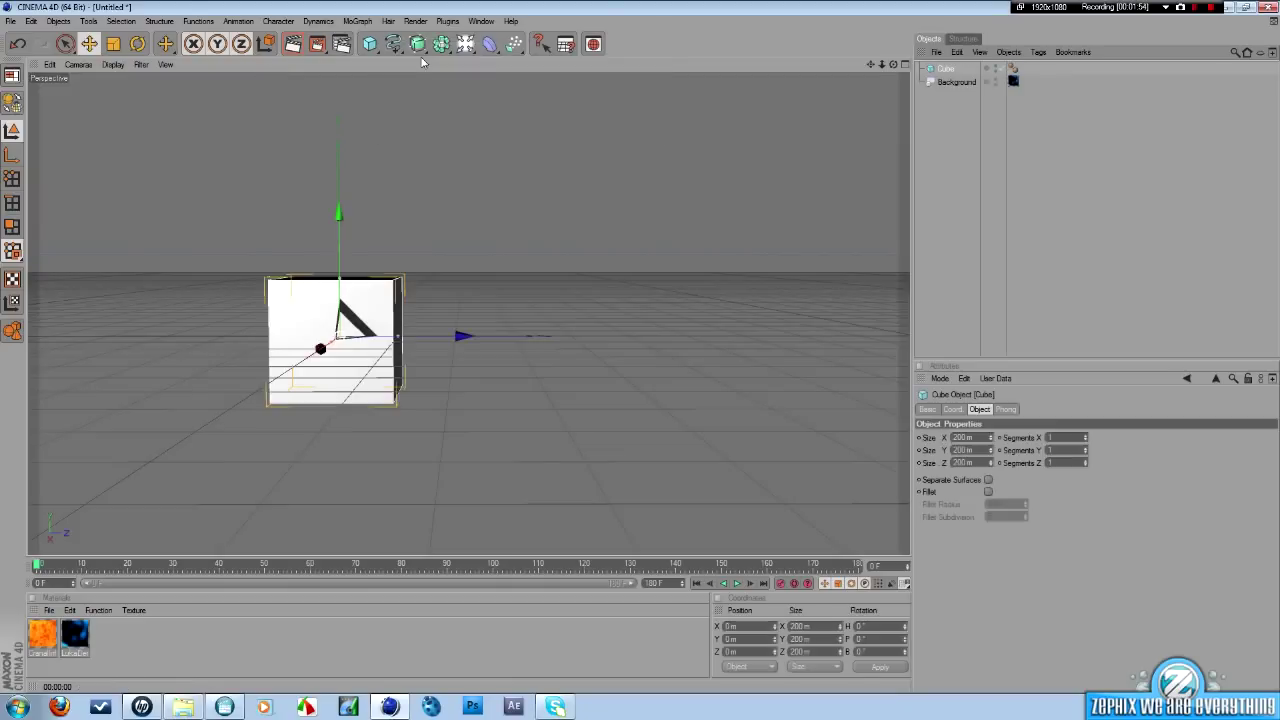
{"action": "left_click_drag", "start_coordinate": [882, 64], "coordinate": [820, 114]}
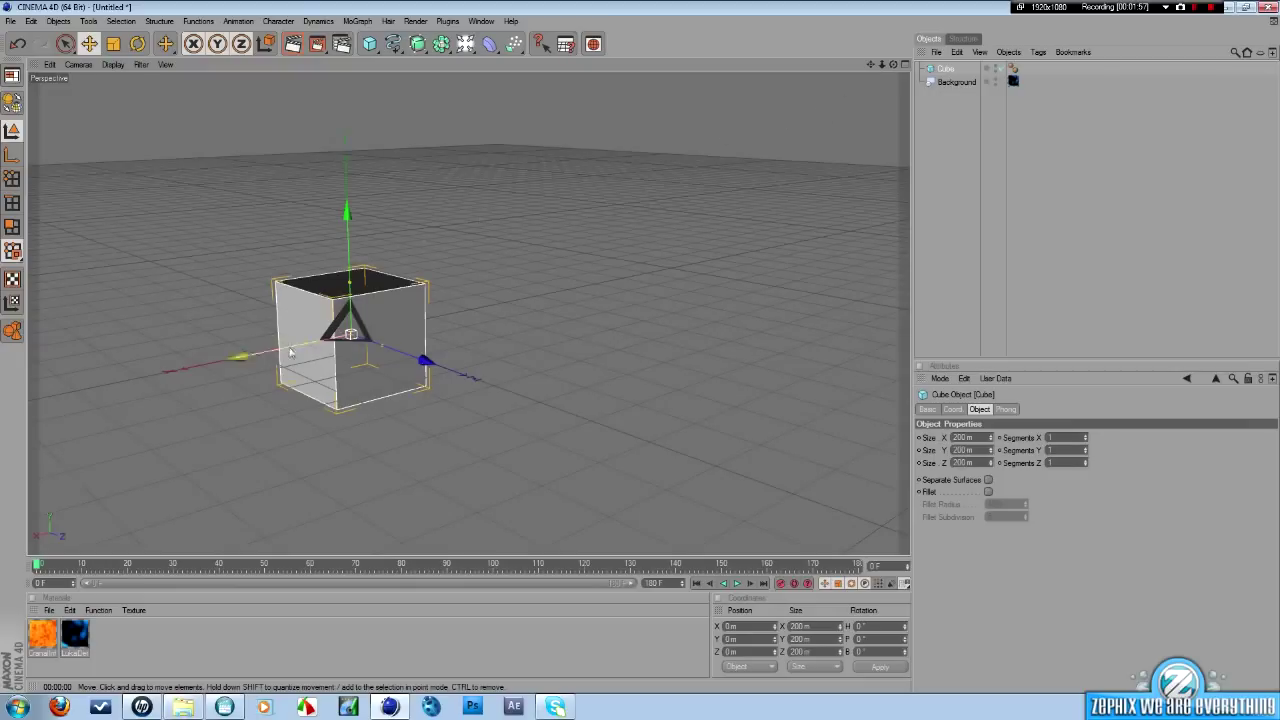
{"action": "left_click_drag", "start_coordinate": [306, 352], "coordinate": [313, 325]}
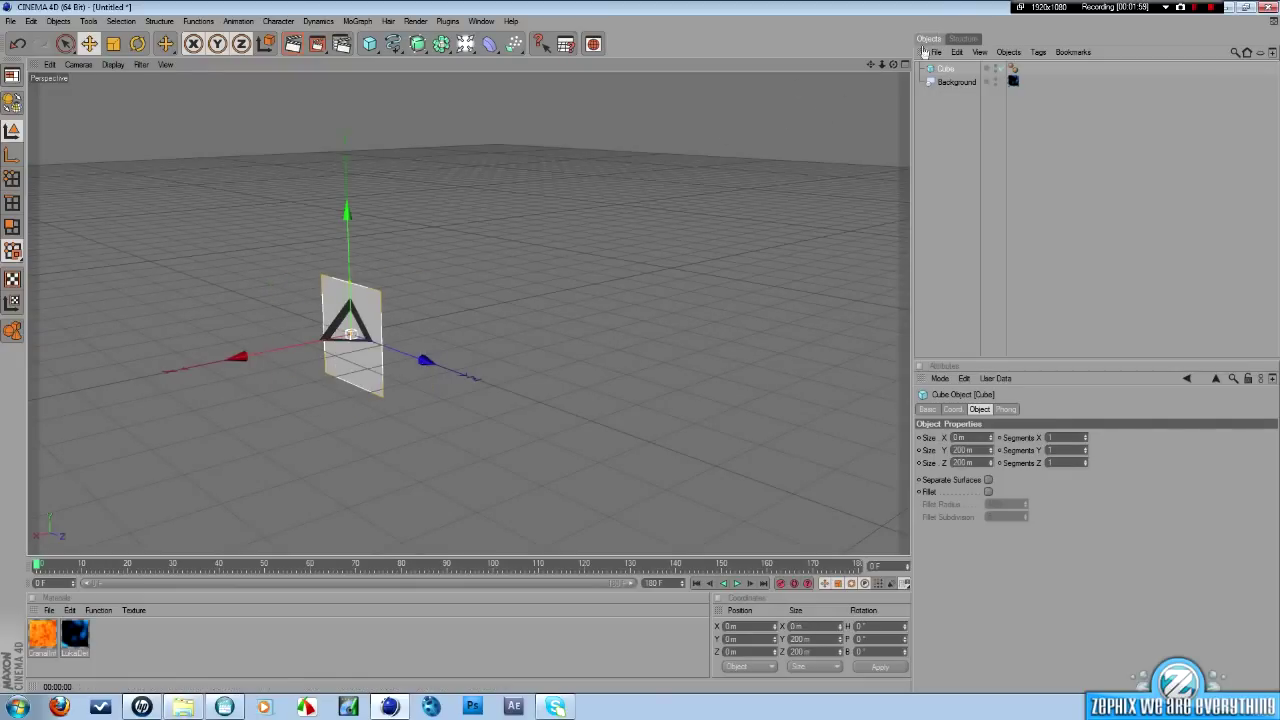
Stretch the flattened cube into a rectangle about 386 m along Z and about 224 m along Y.
{"action": "left_click_drag", "start_coordinate": [893, 64], "coordinate": [851, 90]}
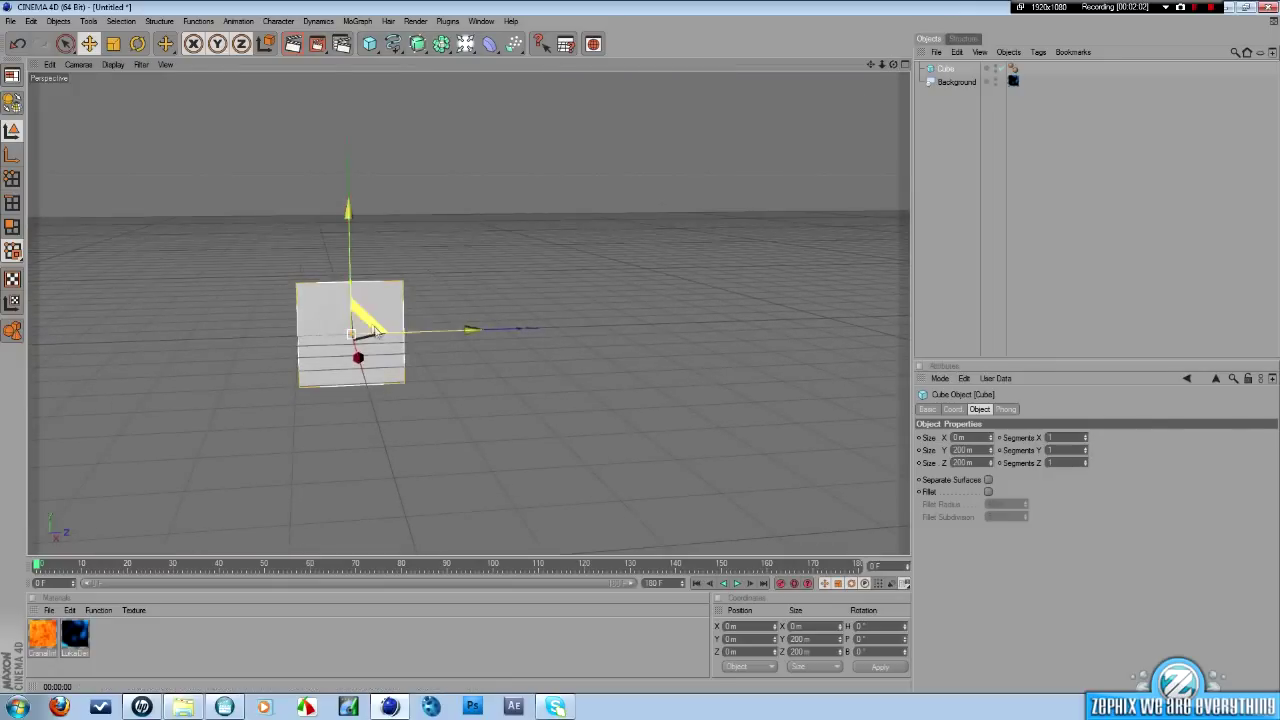
{"action": "left_click_drag", "start_coordinate": [404, 333], "coordinate": [451, 333]}
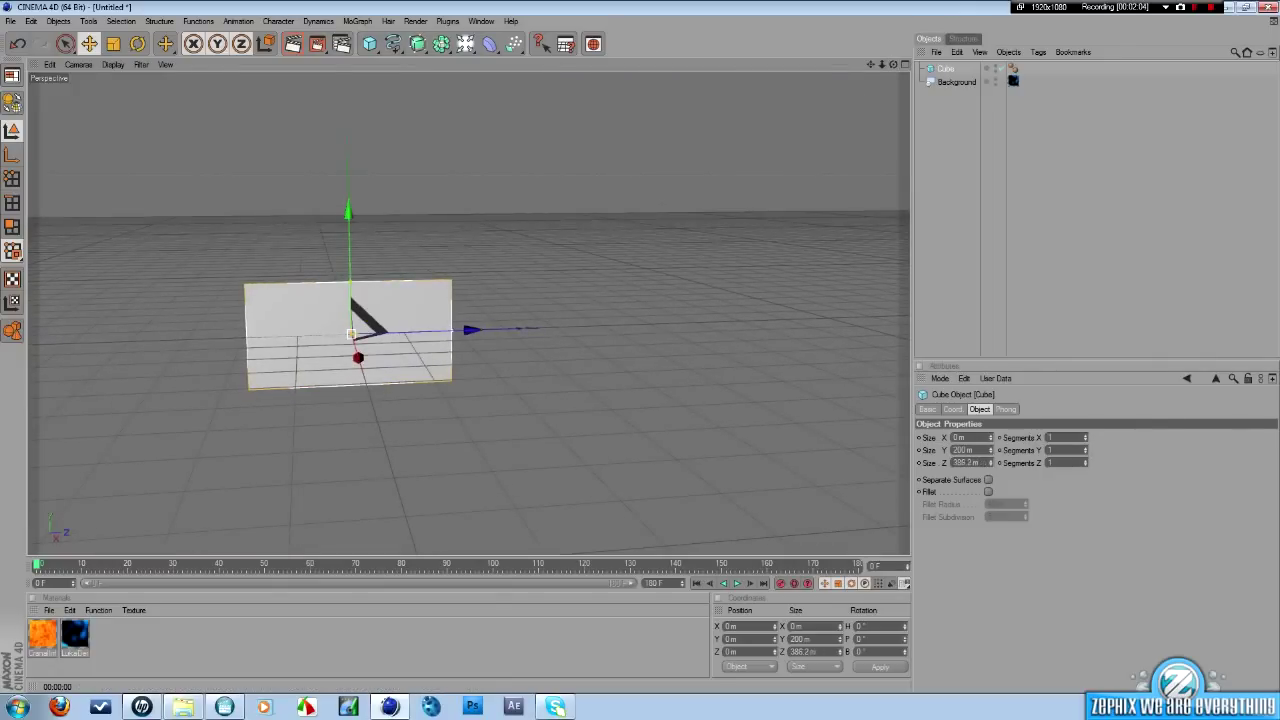
{"action": "left_click_drag", "start_coordinate": [350, 281], "coordinate": [350, 275]}
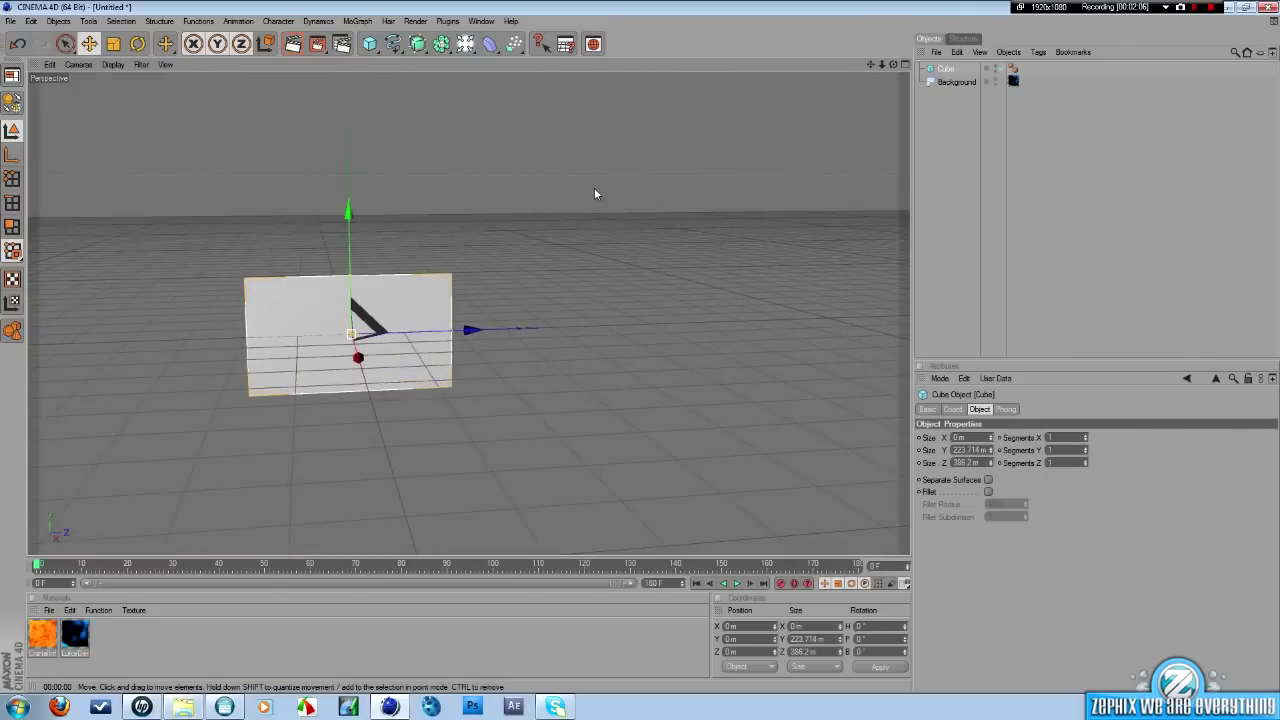
{"action": "left_click_drag", "start_coordinate": [893, 64], "coordinate": [849, 43]}
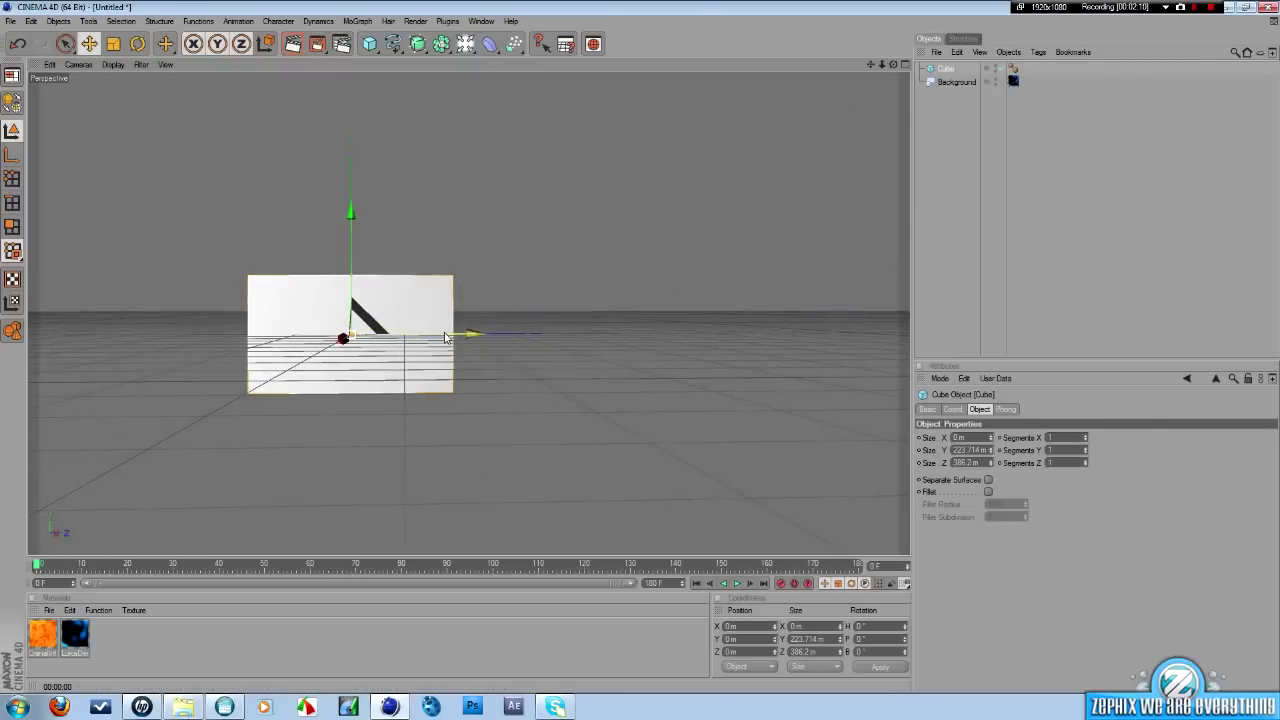
Move the flat panel to about -248 m along Z and place a duplicate at about 638 m along Z.
{"action": "left_click_drag", "start_coordinate": [470, 334], "coordinate": [338, 334]}
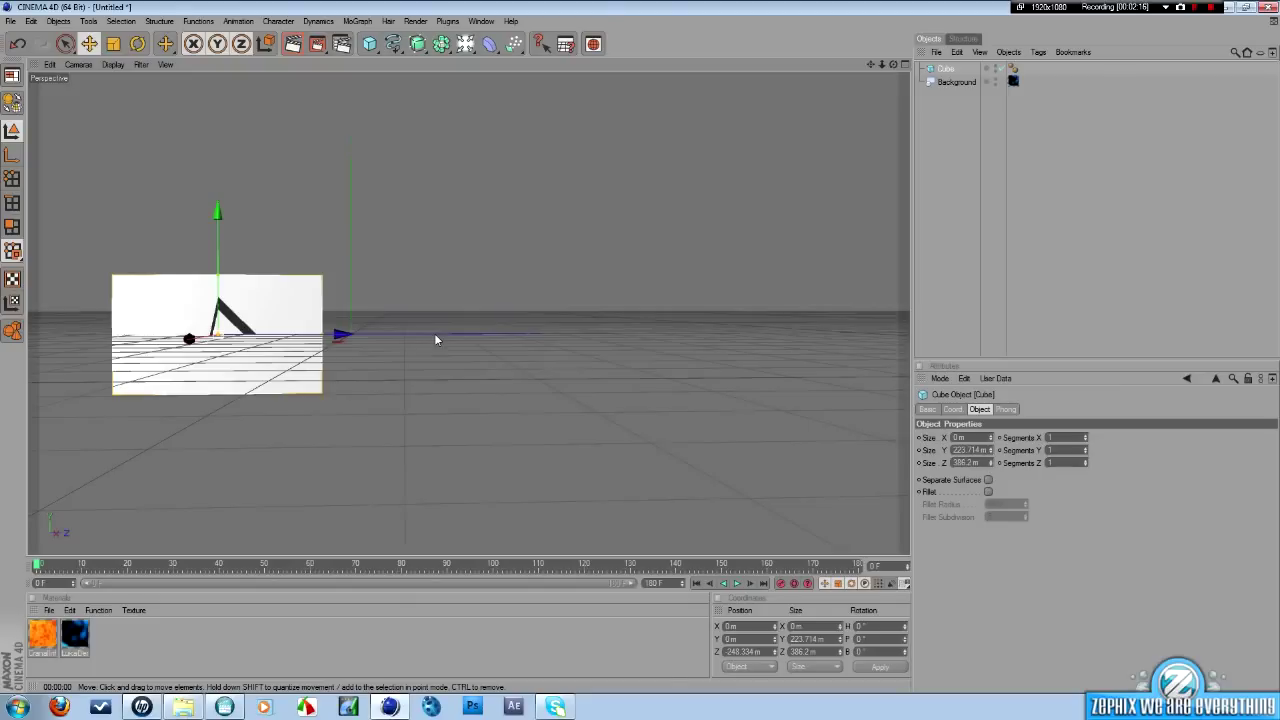
{"action": "key", "text": "ctrl+c"}
{"action": "key", "text": "ctrl+v"}
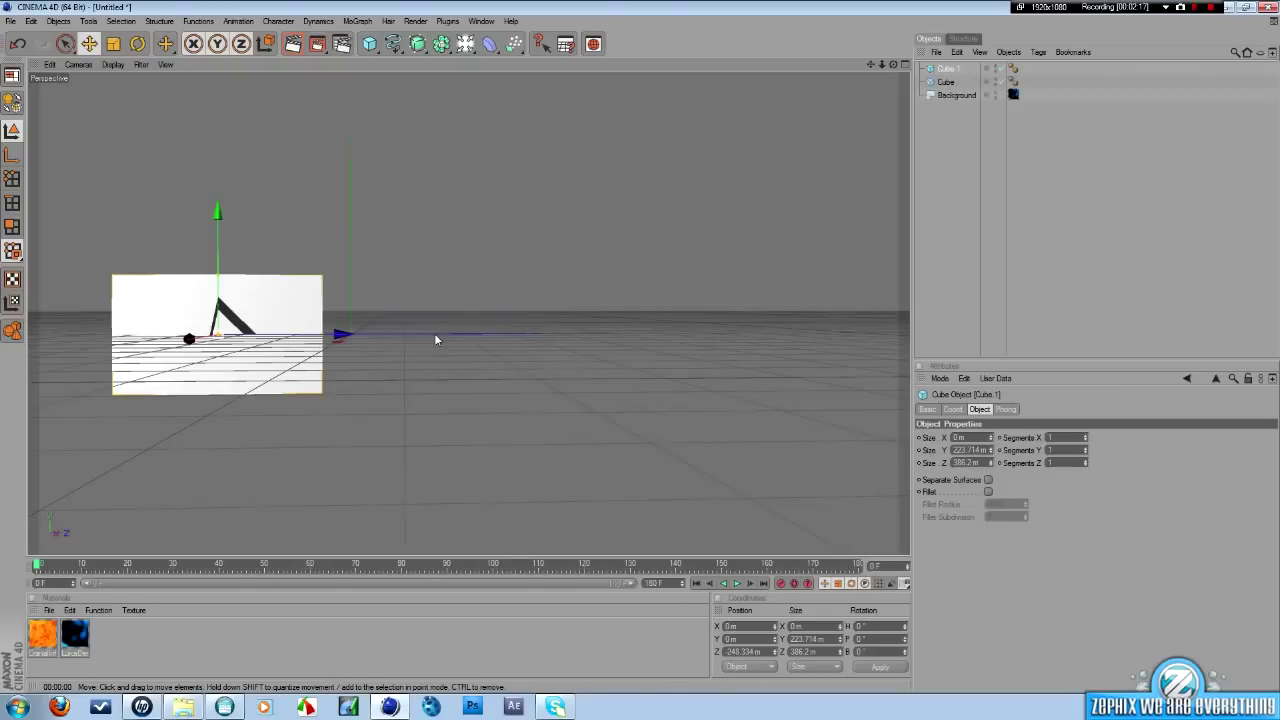
{"action": "left_click_drag", "start_coordinate": [340, 334], "coordinate": [800, 334]}
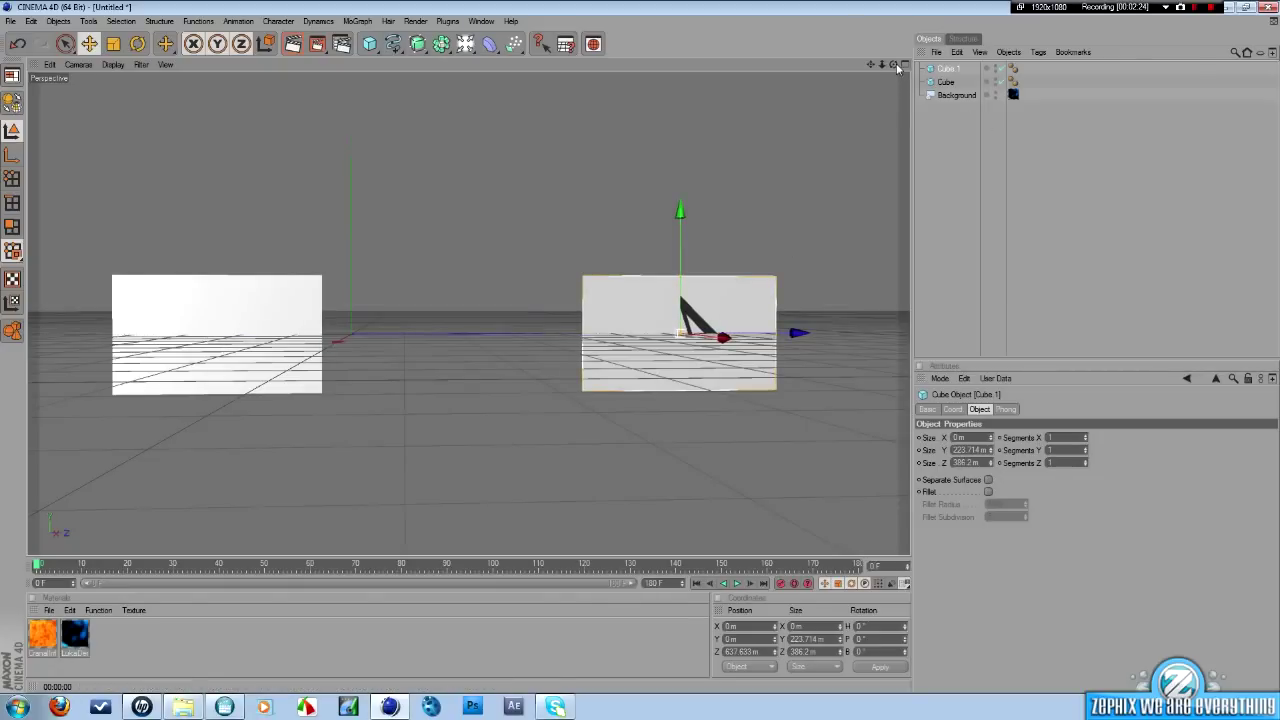
Nudge the duplicate panel slightly farther from the original along Z, deselect everything, and render the active view to preview the layout.
{"action": "left_click_drag", "start_coordinate": [893, 64], "coordinate": [893, 64]}
{"action": "scroll", "coordinate": [867, 157], "scroll_direction": "up", "scroll_amount": 1}
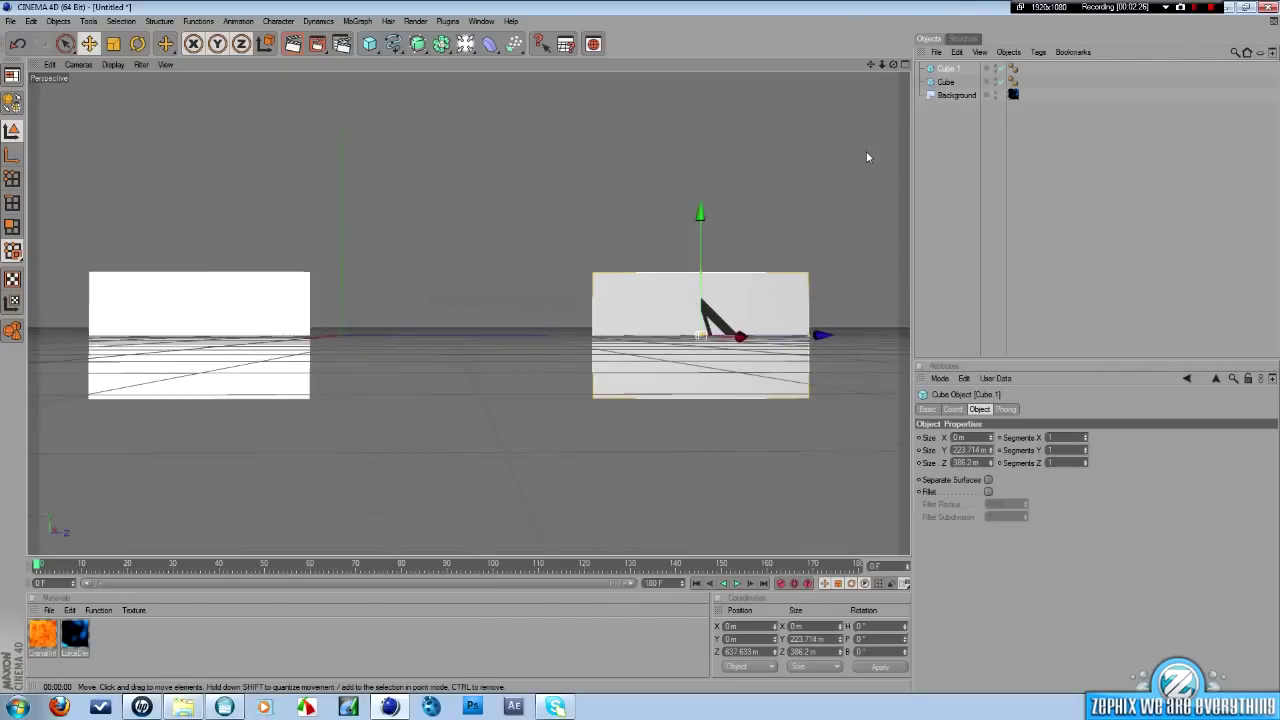
{"action": "left_click_drag", "start_coordinate": [789, 337], "coordinate": [799, 337]}
{"action": "left_click", "coordinate": [241, 309]}
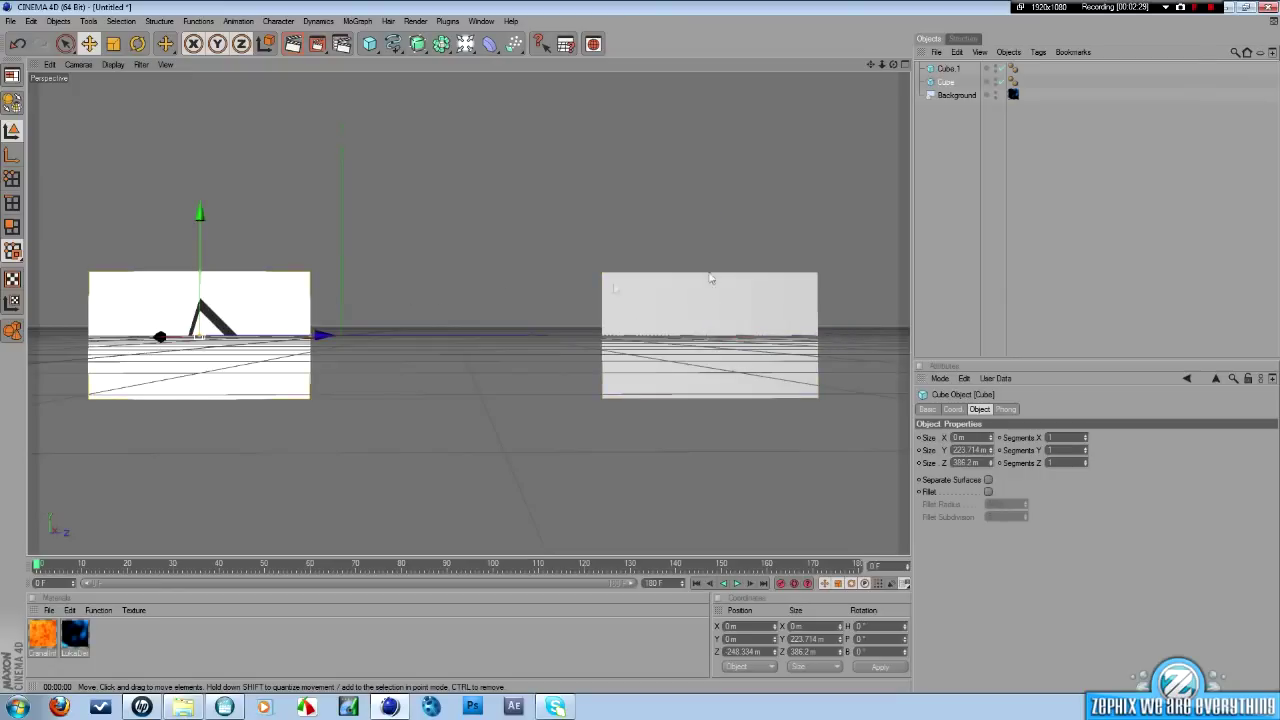
{"action": "left_click", "coordinate": [495, 479]}
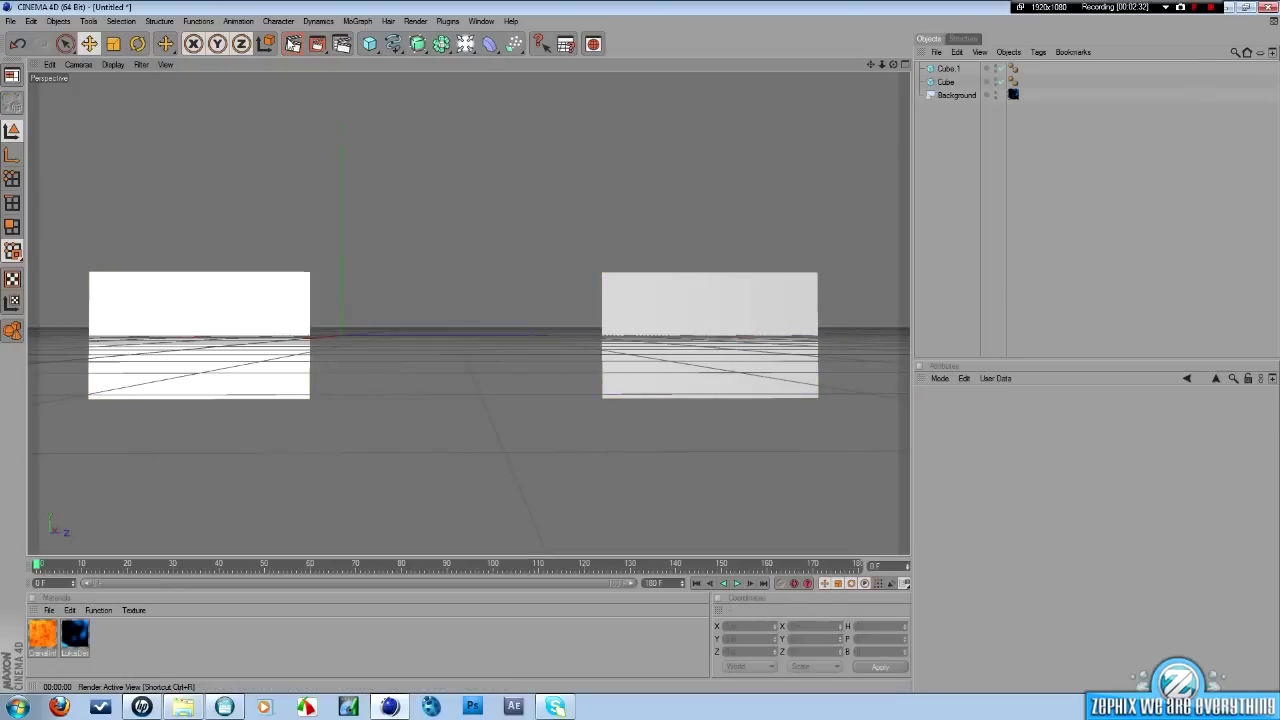
{"action": "left_click", "coordinate": [293, 44]}
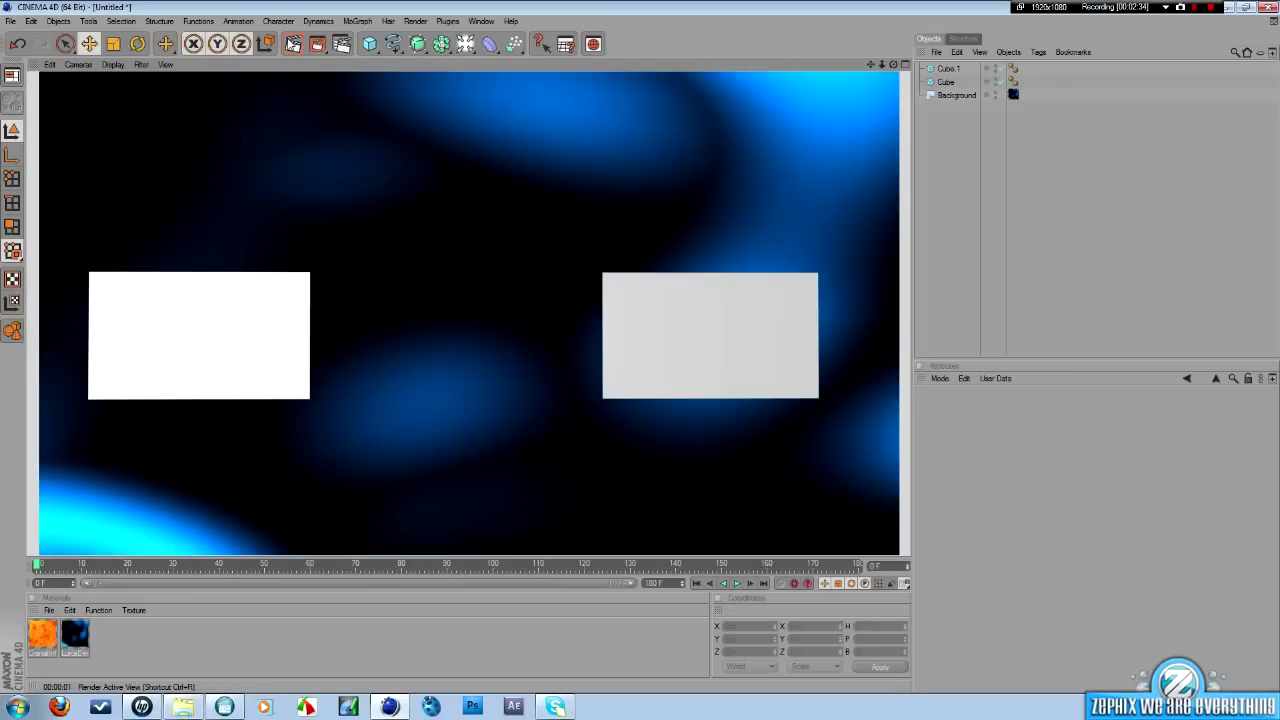
{"action": "left_click", "coordinate": [1034, 196]}
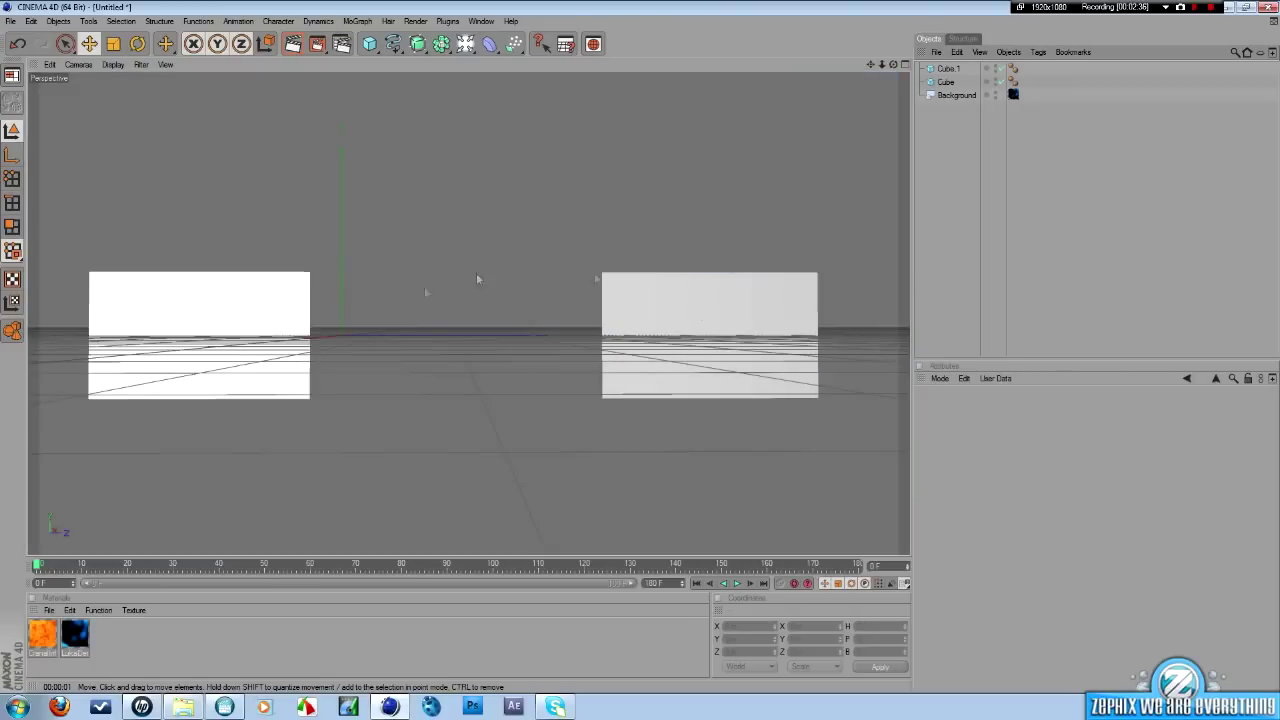
Create a new material and load the stockzoofx (444) image as its color texture without copying it to the document location.
{"action": "double_click", "coordinate": [191, 646]}
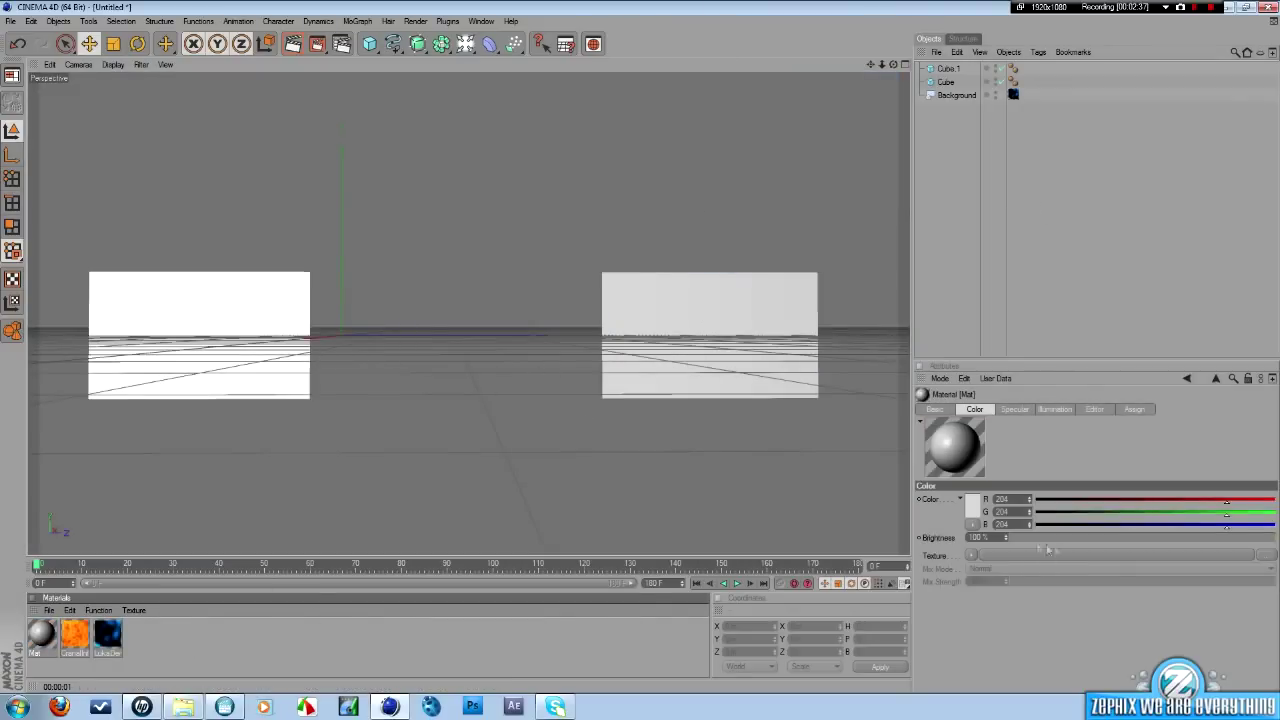
{"action": "left_click", "coordinate": [476, 636]}
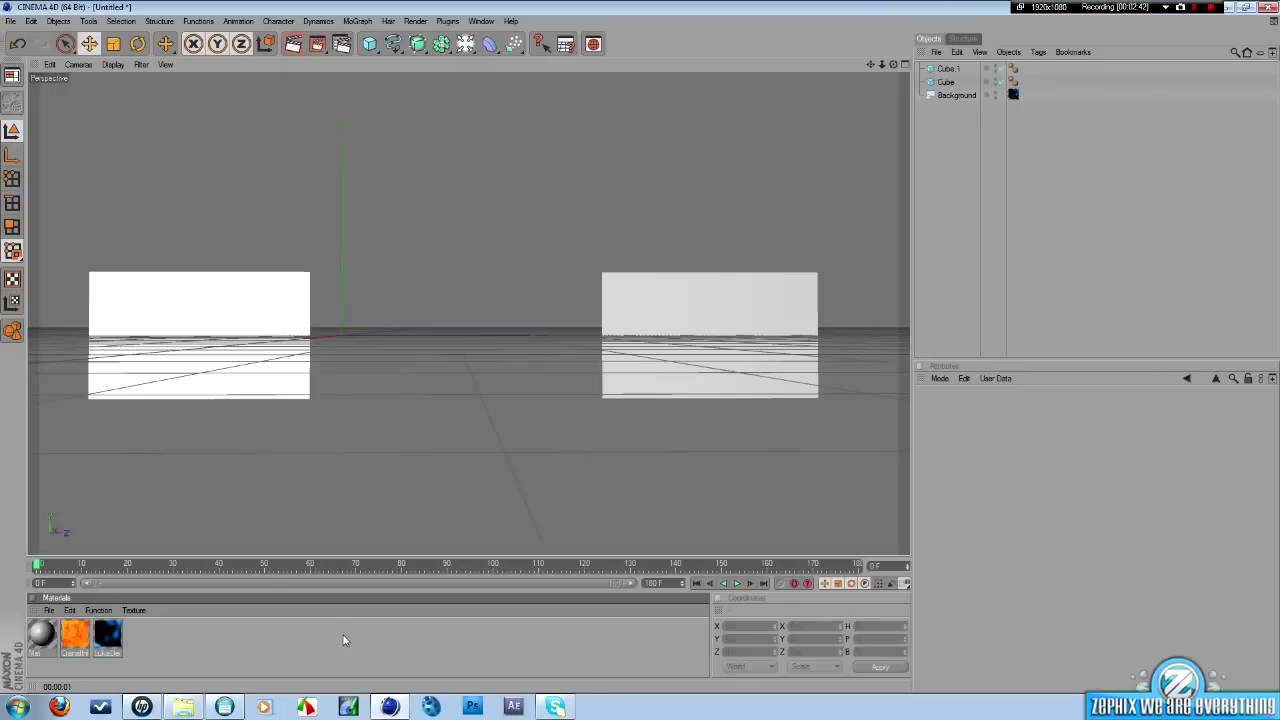
{"action": "left_click", "coordinate": [47, 610]}
{"action": "left_click", "coordinate": [285, 627]}
{"action": "left_click", "coordinate": [42, 633]}
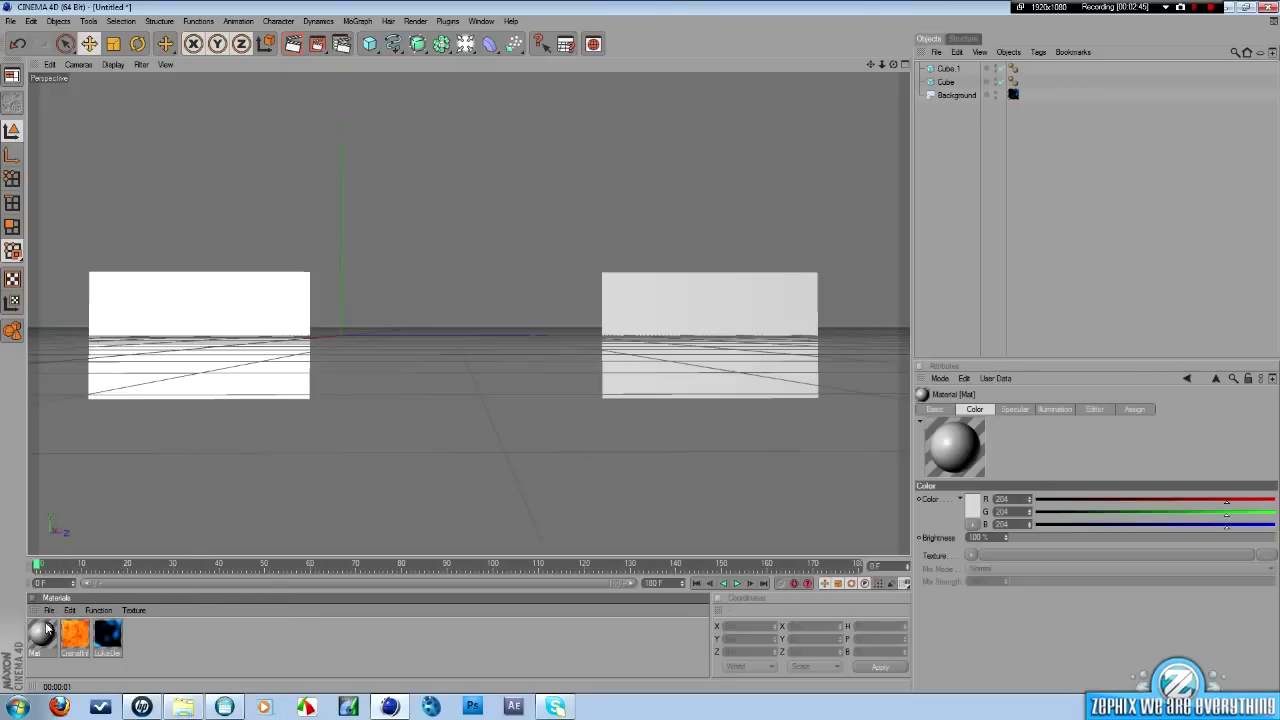
{"action": "left_click", "coordinate": [969, 555]}
{"action": "left_click", "coordinate": [990, 285]}
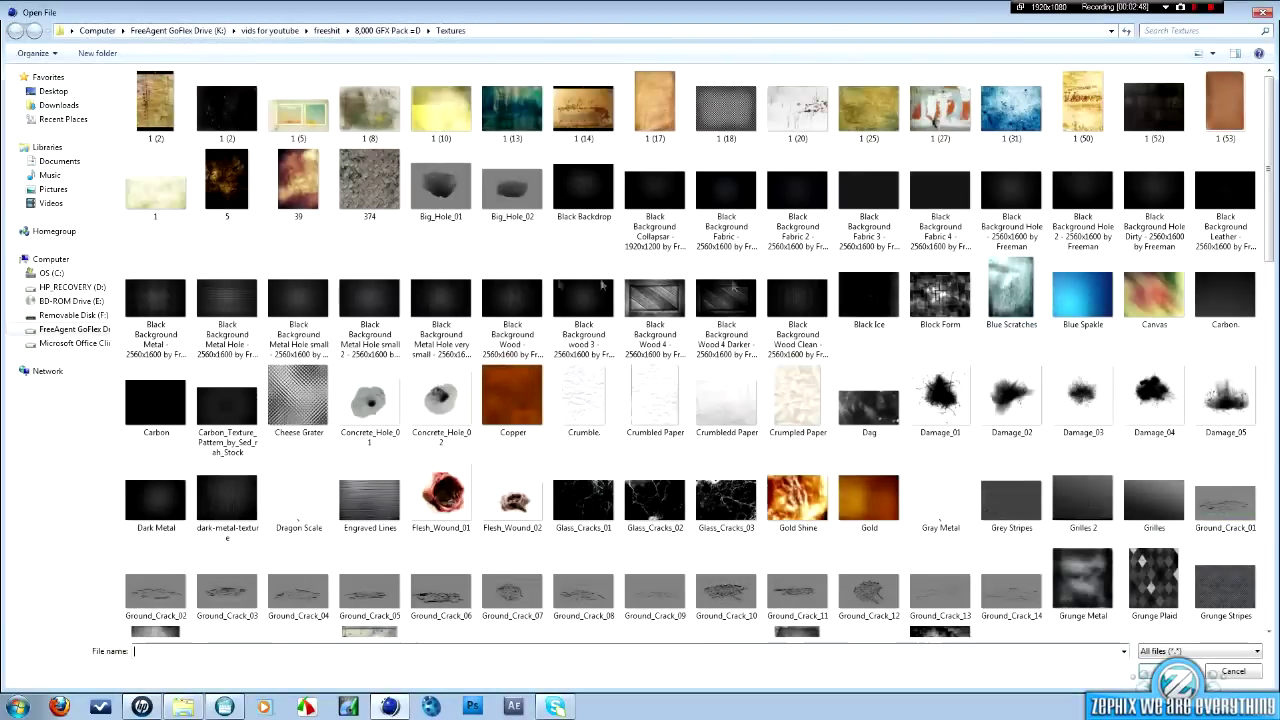
{"action": "scroll", "coordinate": [556, 288], "scroll_direction": "down", "scroll_amount": 5}
{"action": "scroll", "coordinate": [554, 288], "scroll_direction": "down", "scroll_amount": 5}
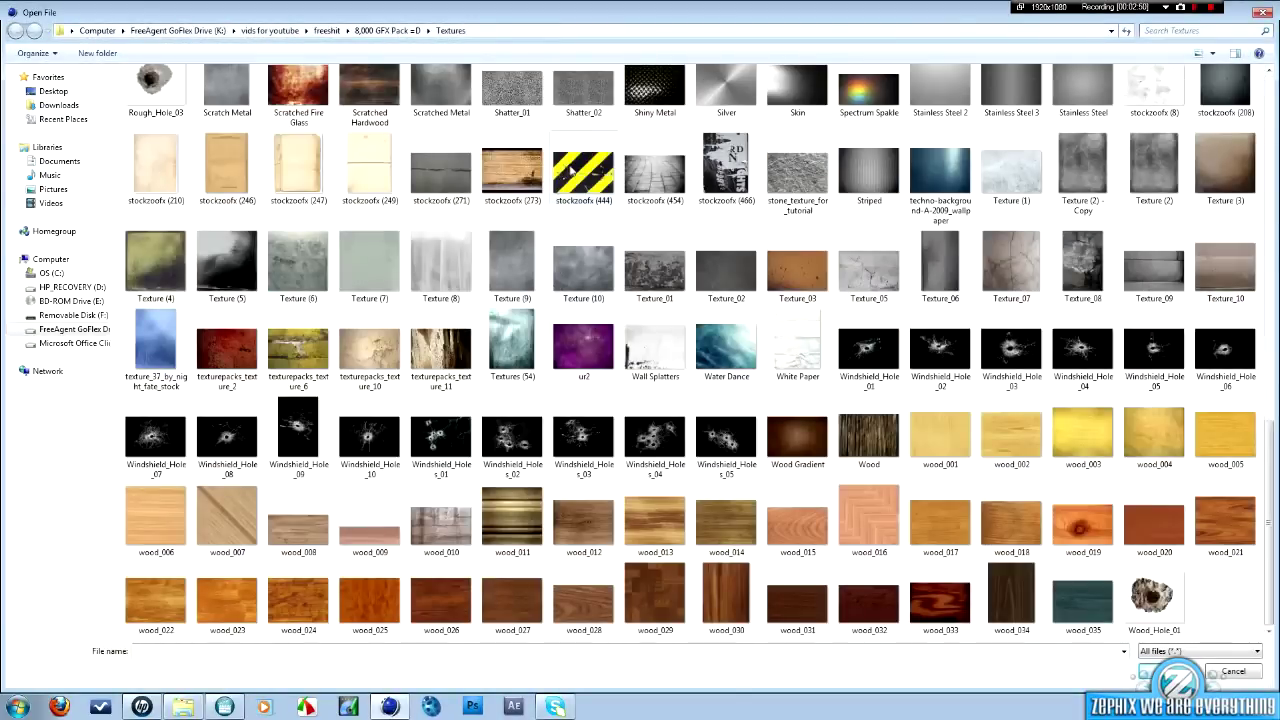
{"action": "double_click", "coordinate": [568, 166]}
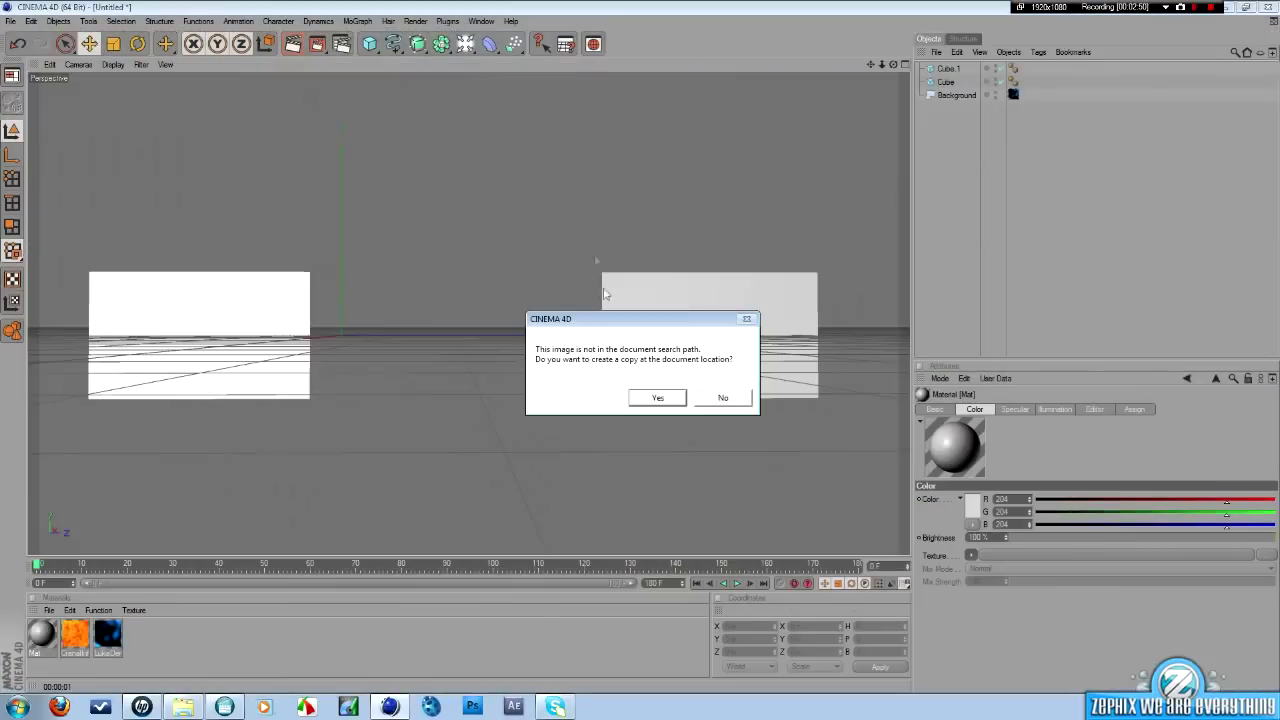
{"action": "left_click", "coordinate": [724, 398]}
Apply the striped material to both the Cube.1 and Cube panels and render the active view as a preview.
{"action": "left_click_drag", "start_coordinate": [922, 394], "coordinate": [770, 355]}
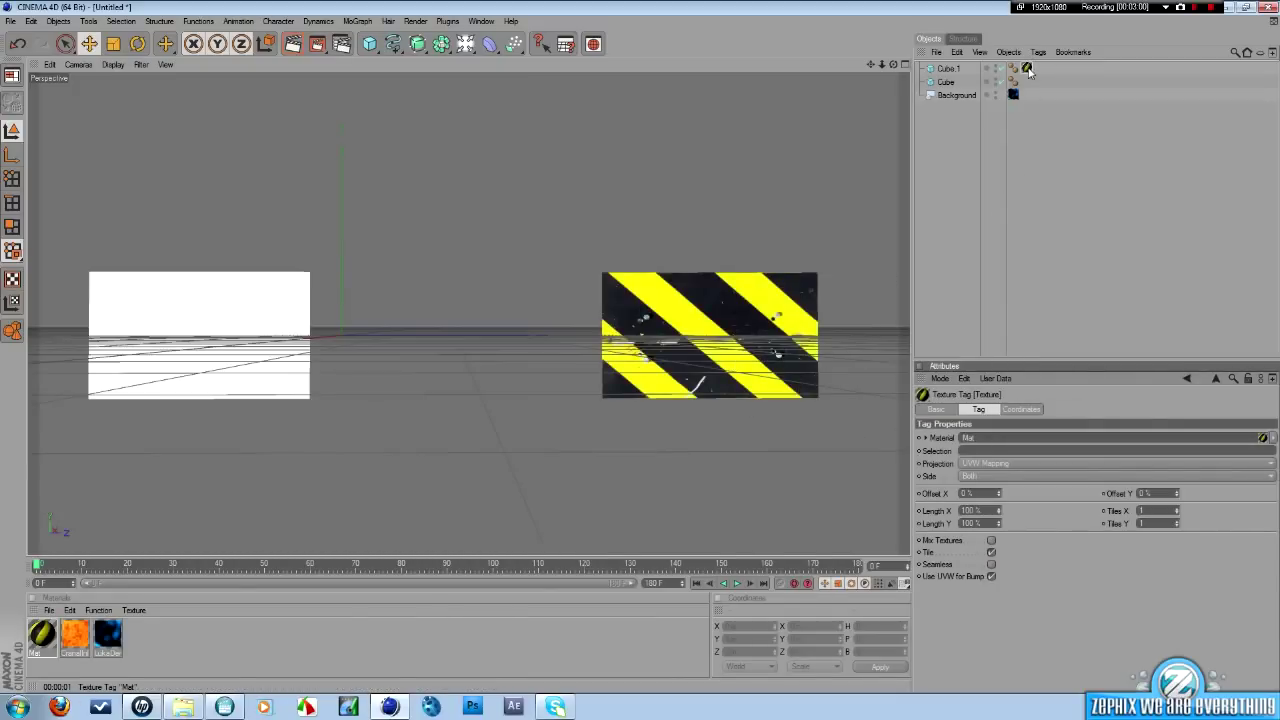
{"action": "left_click_drag", "start_coordinate": [1028, 68], "coordinate": [1028, 82], "text": "ctrl"}
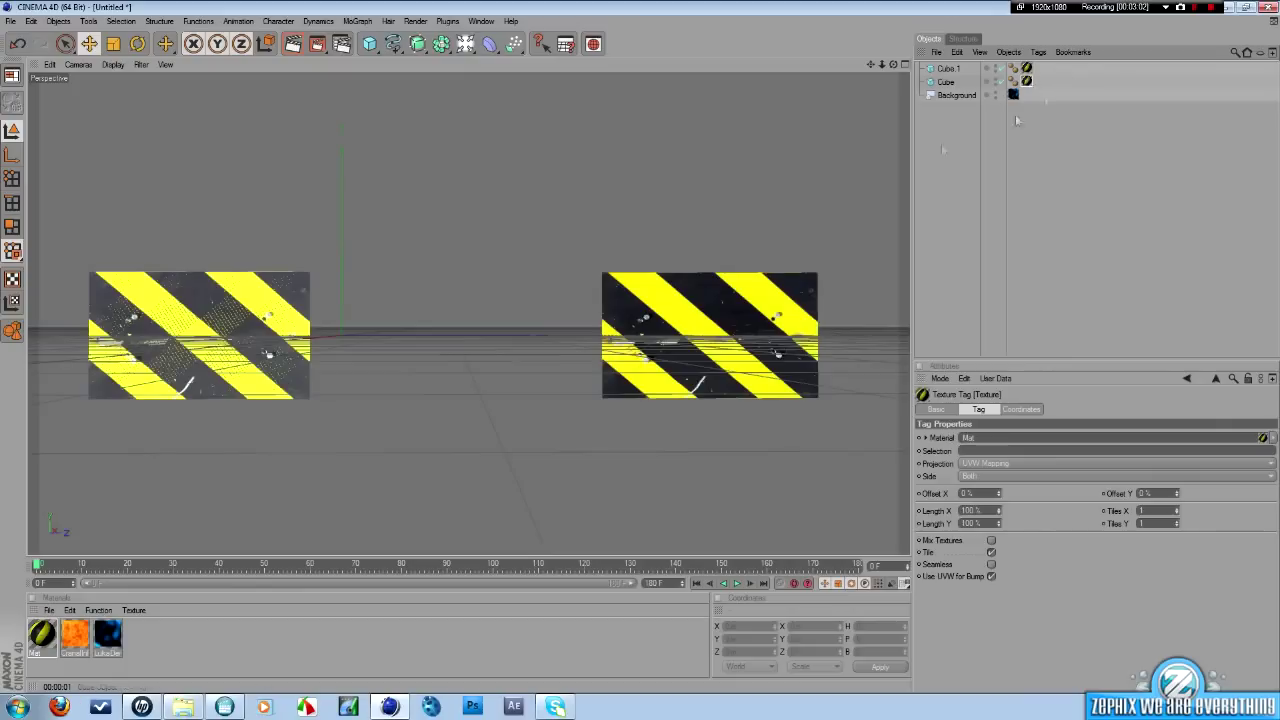
{"action": "left_click", "coordinate": [292, 44]}
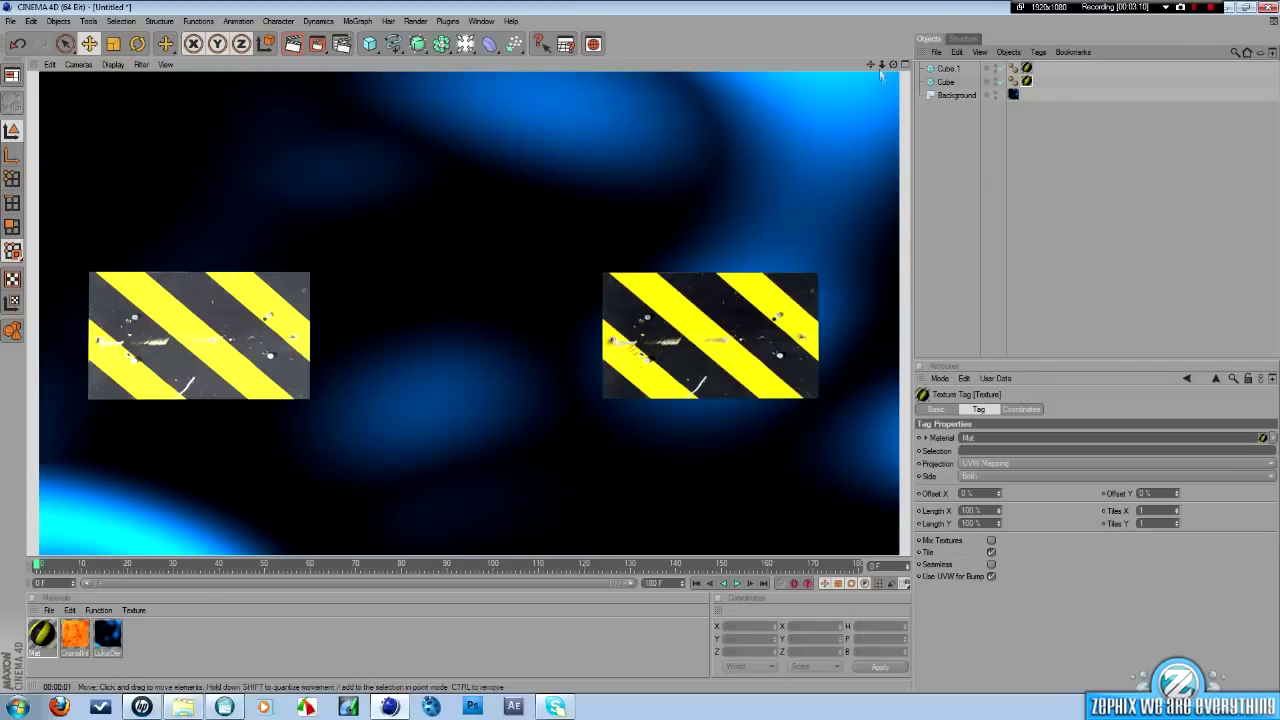
{"action": "left_click_drag", "start_coordinate": [893, 64], "coordinate": [893, 65]}
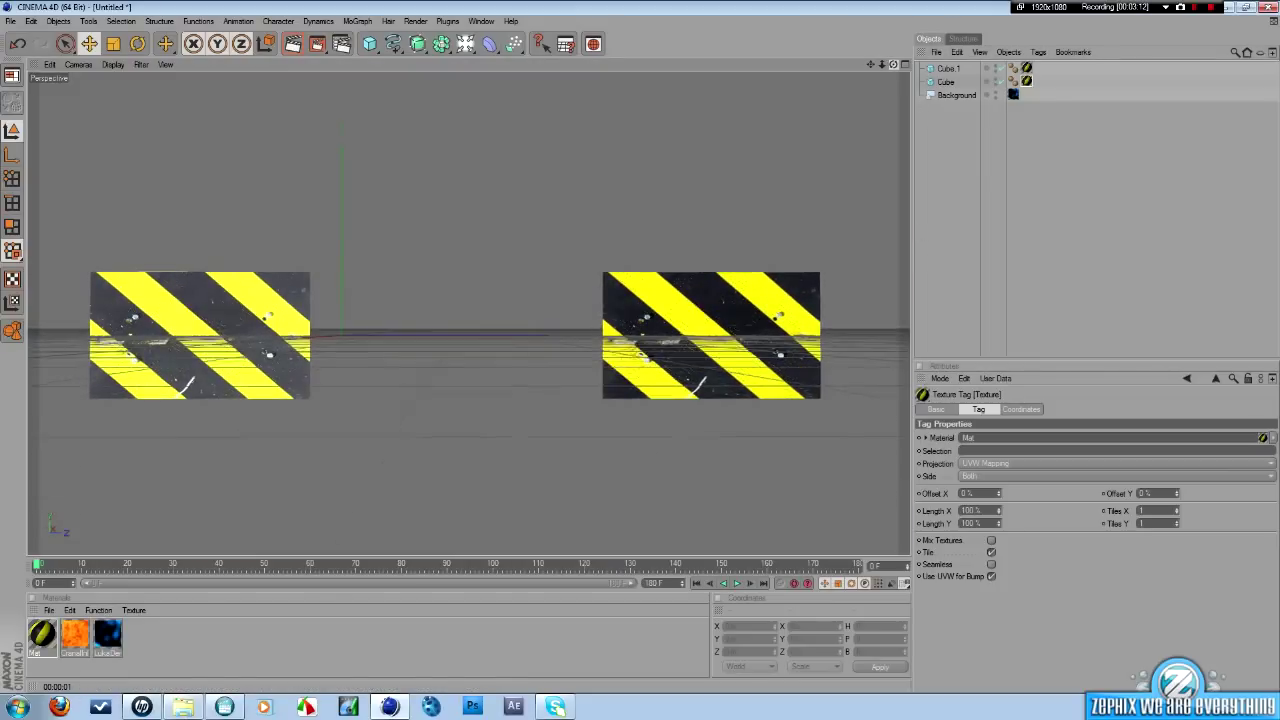
{"action": "left_click", "coordinate": [1083, 214]}
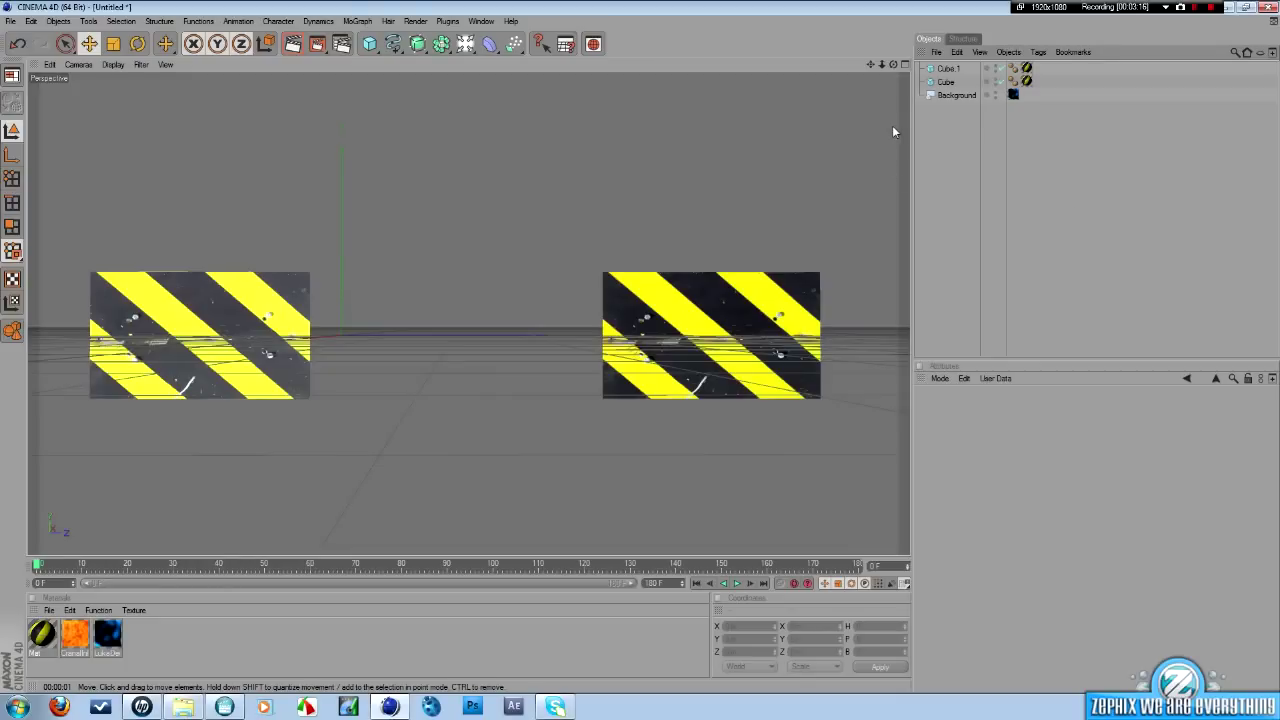
Merge the Z logo scene into the project from the randomc4dshit folder inside cinema4dlogos in the Pictures library.
{"action": "left_click", "coordinate": [936, 52]}
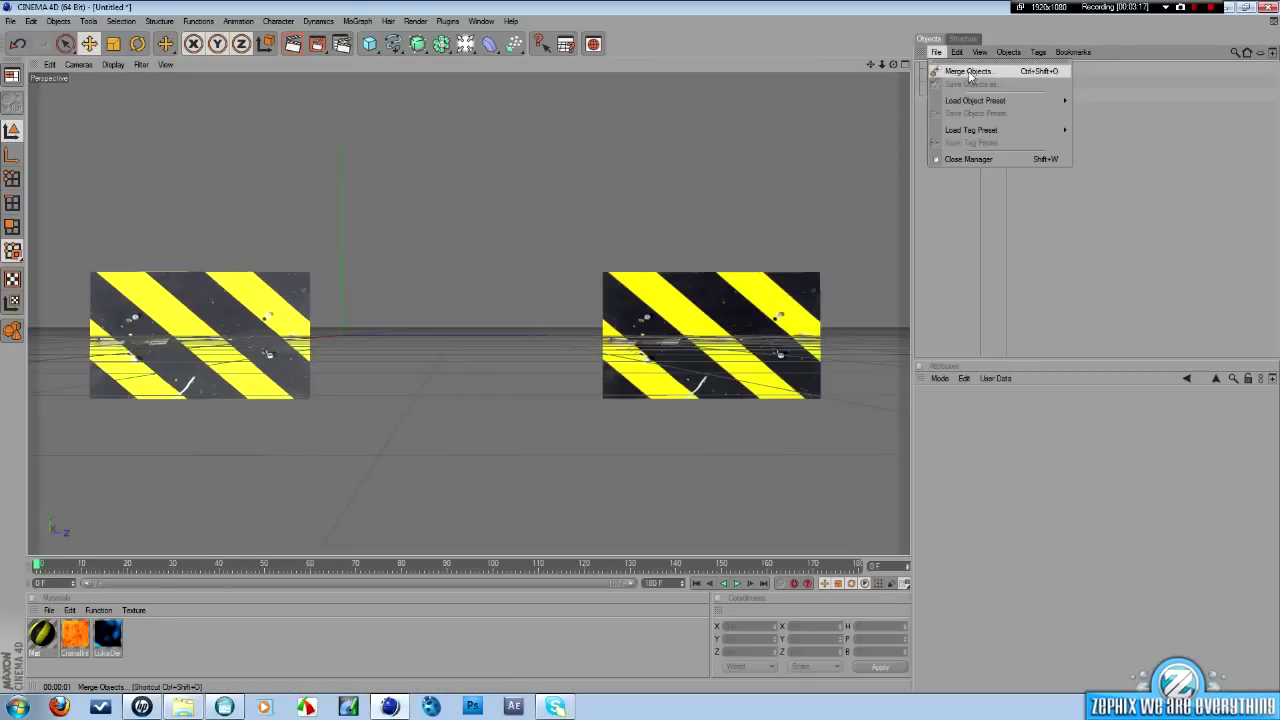
{"action": "left_click", "coordinate": [968, 71]}
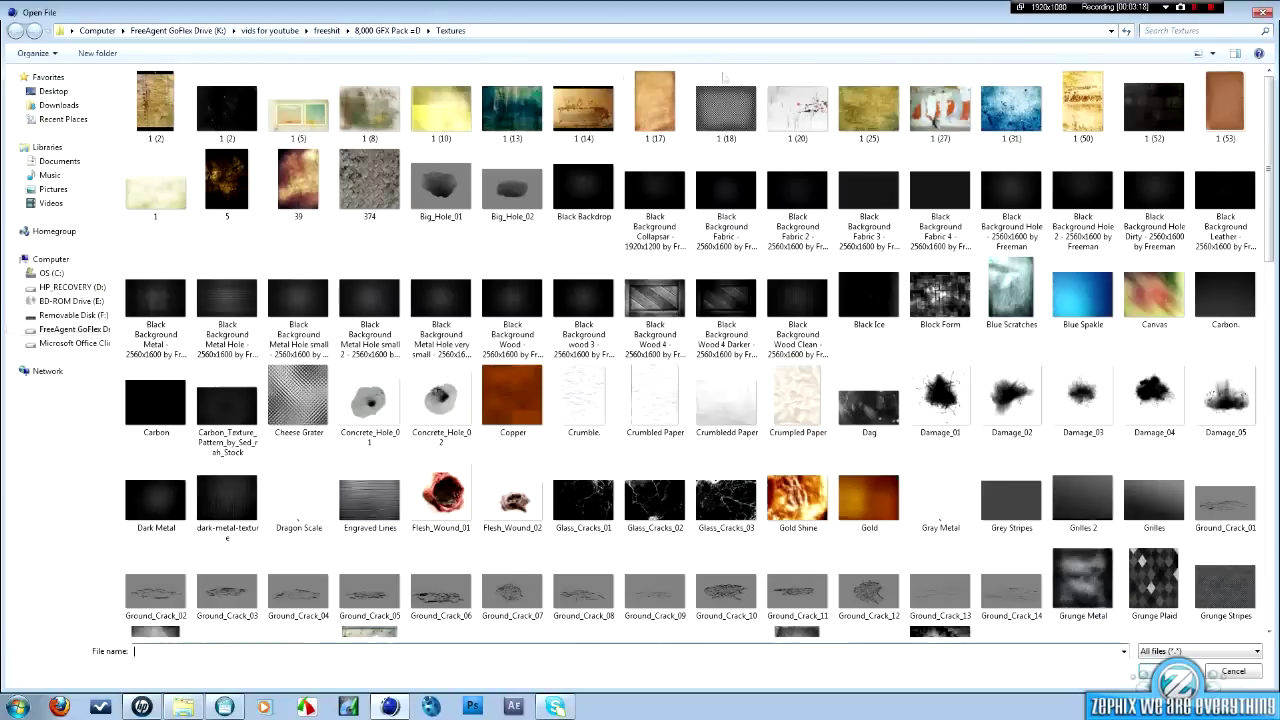
{"action": "left_click", "coordinate": [53, 189]}
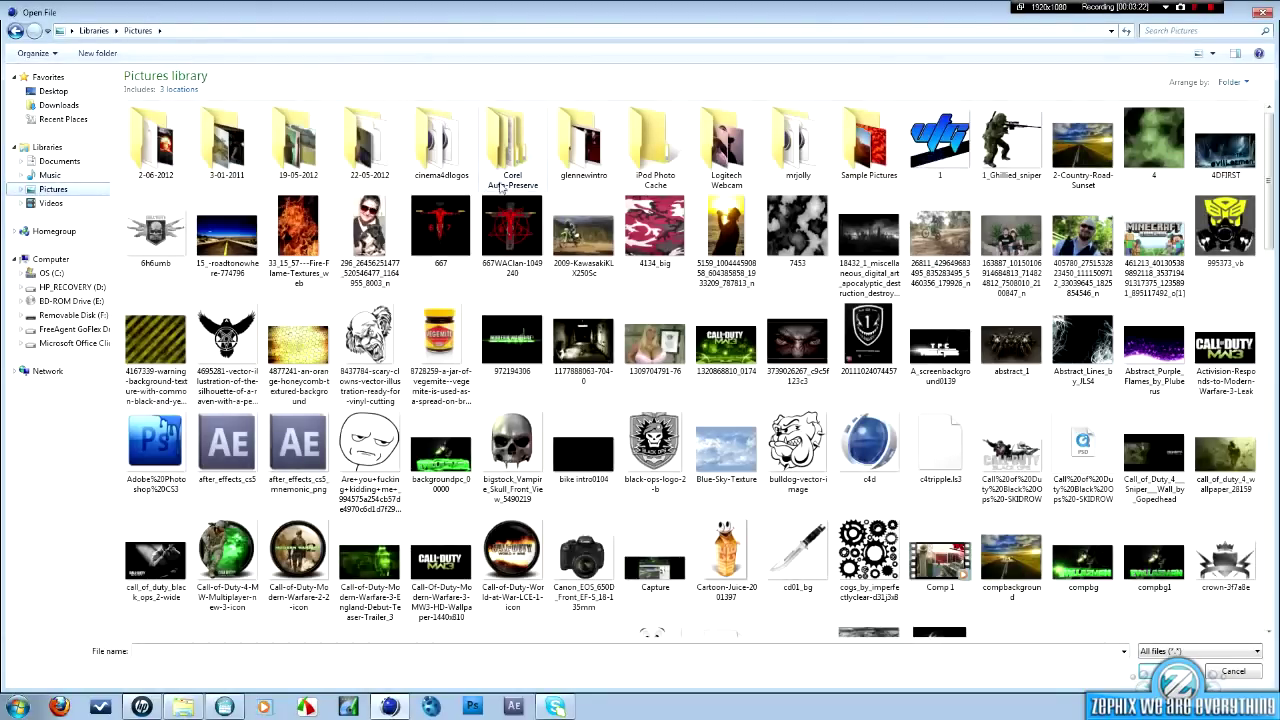
{"action": "double_click", "coordinate": [441, 145]}
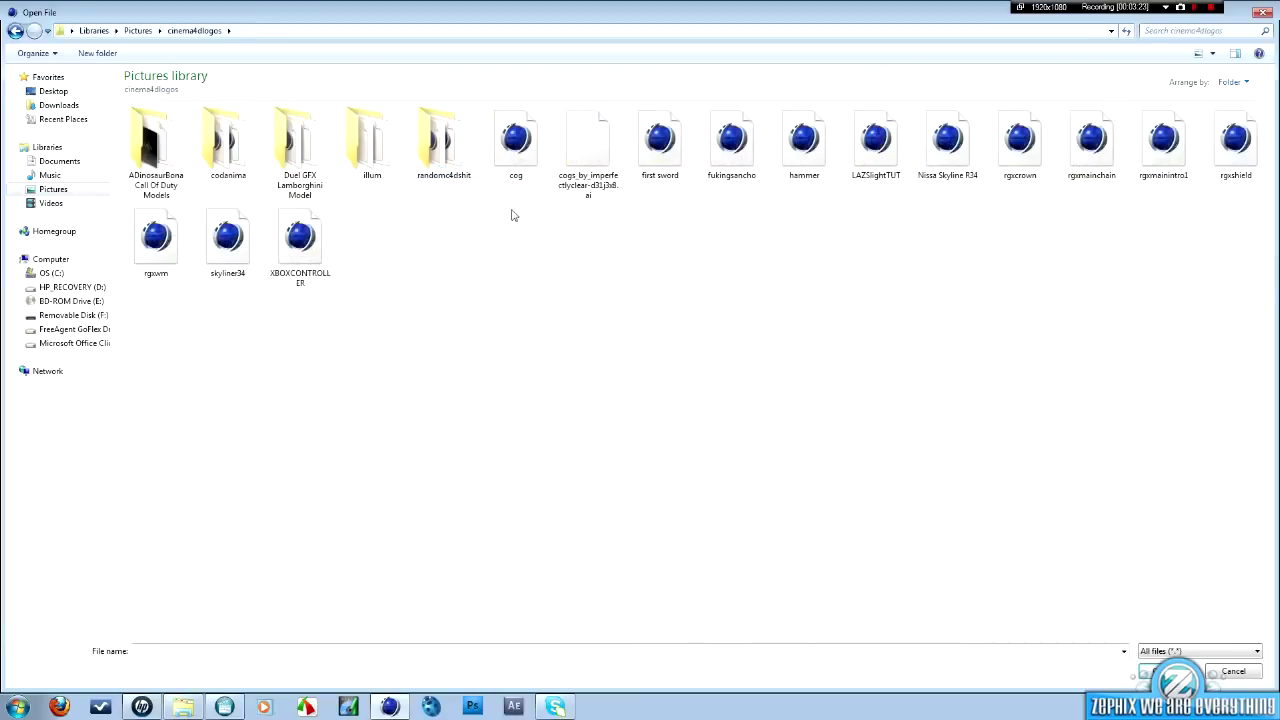
{"action": "double_click", "coordinate": [443, 145]}
{"action": "scroll", "coordinate": [443, 150], "scroll_direction": "down", "scroll_amount": 1}
{"action": "left_click", "coordinate": [445, 590]}
{"action": "double_click", "coordinate": [445, 590]}
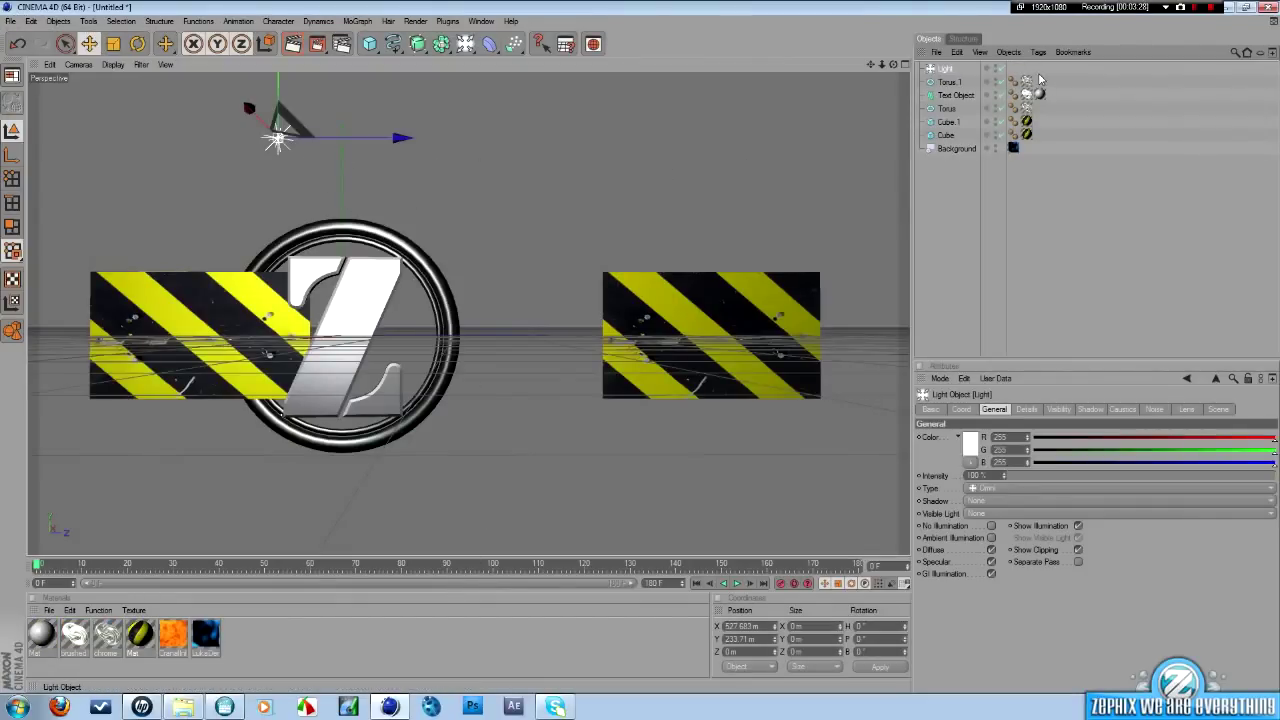
Group Torus.1 and Text Object into a null object and nest the logo's light in that group.
{"action": "left_click_drag", "start_coordinate": [965, 102], "coordinate": [1075, 120]}
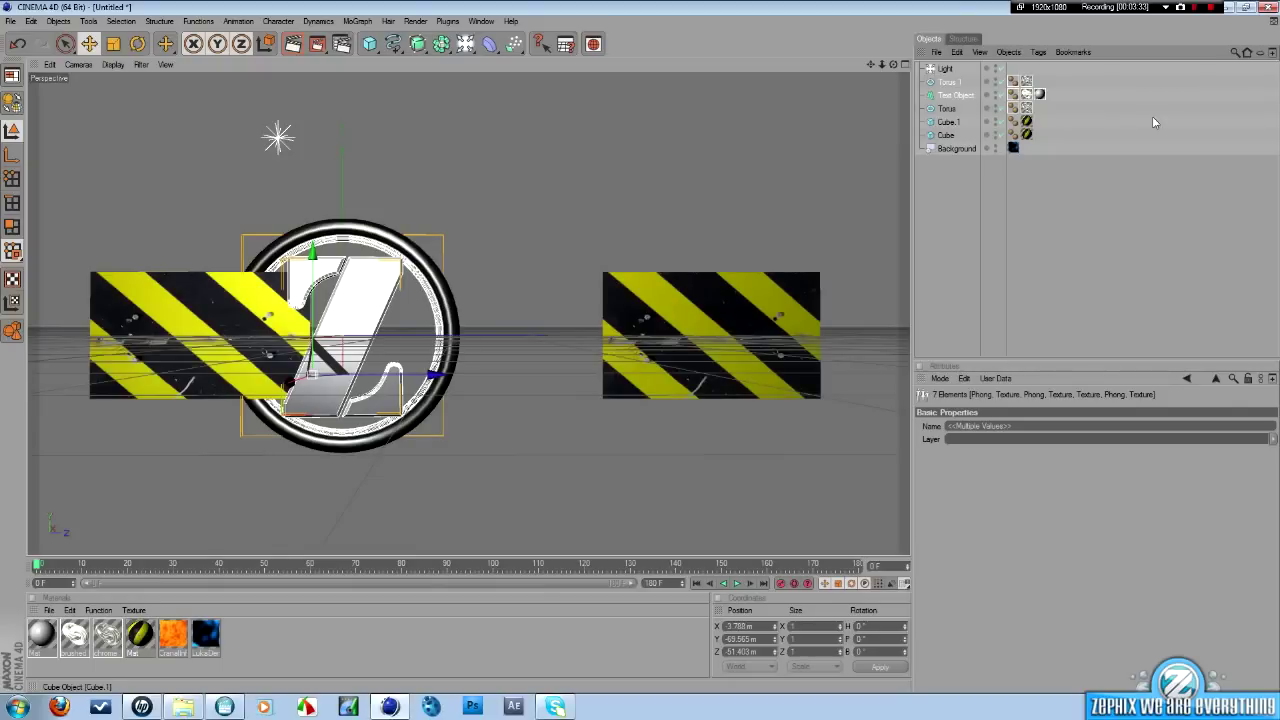
{"action": "key", "text": "alt+g"}
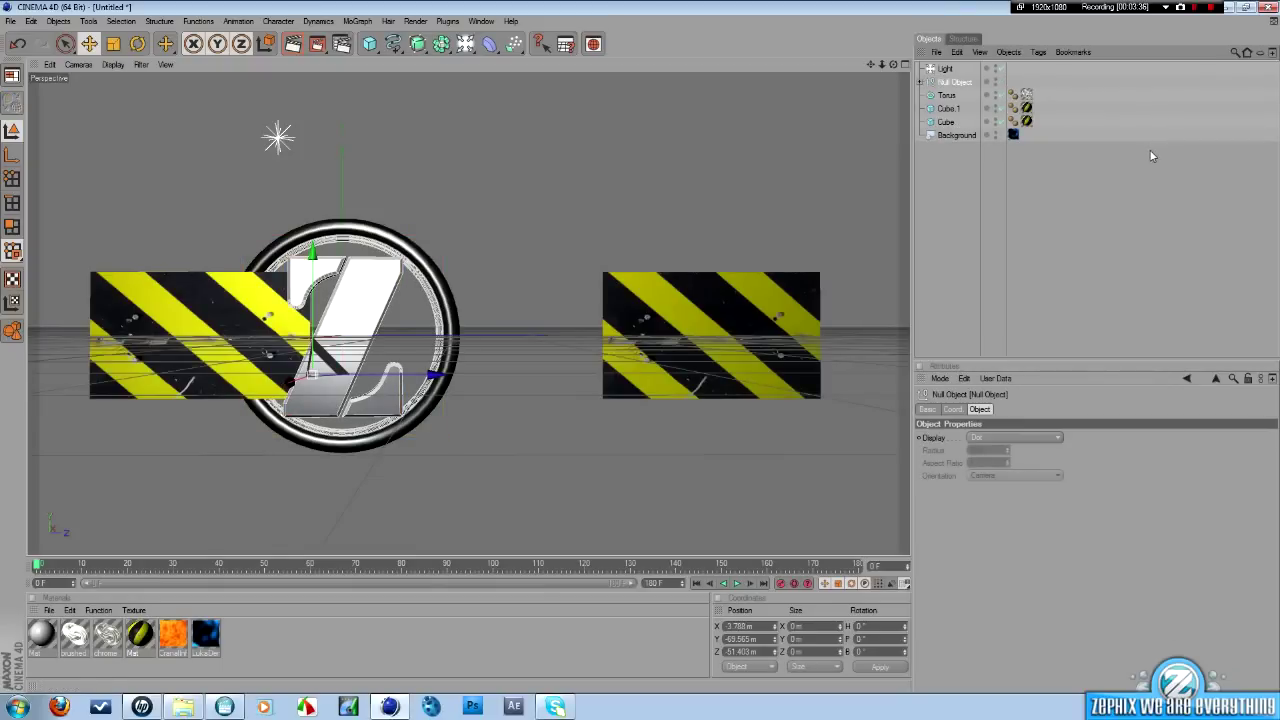
{"action": "left_click_drag", "start_coordinate": [945, 68], "coordinate": [955, 84]}
{"action": "left_click", "coordinate": [921, 68]}
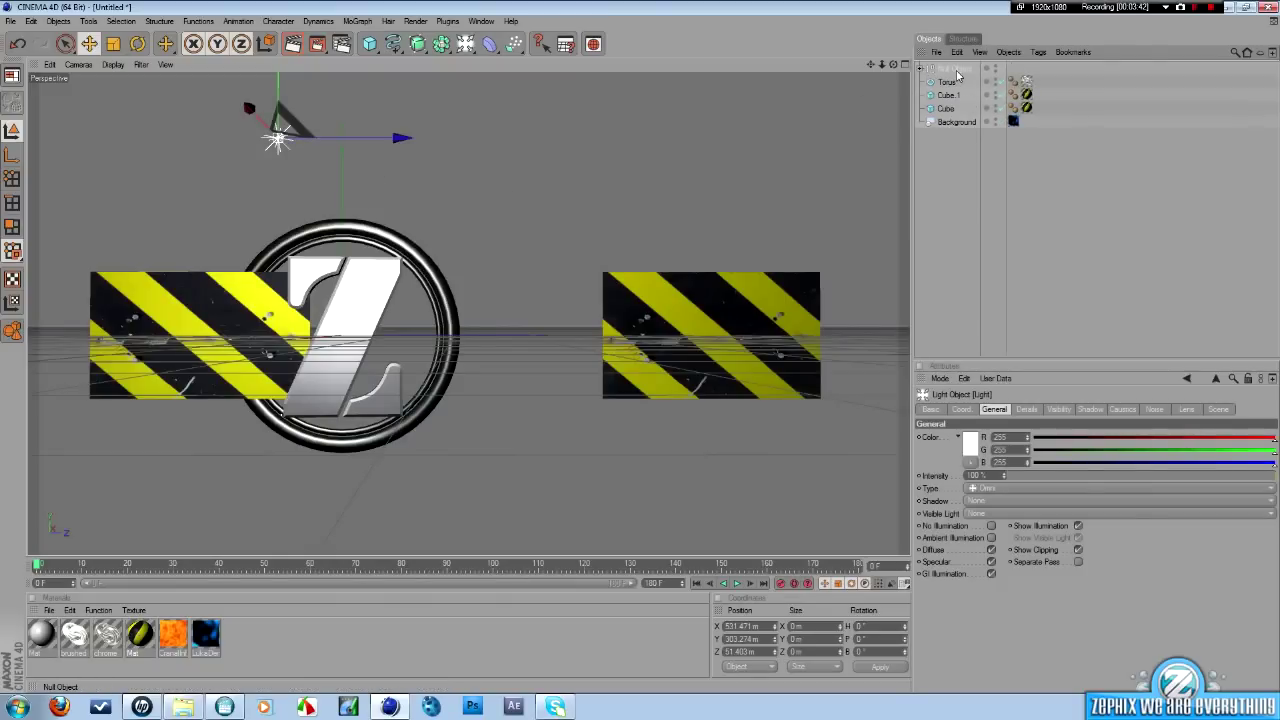
Nudge the null group slightly along Z and nest the remaining Torus in it with the other logo parts.
{"action": "left_click", "coordinate": [952, 69]}
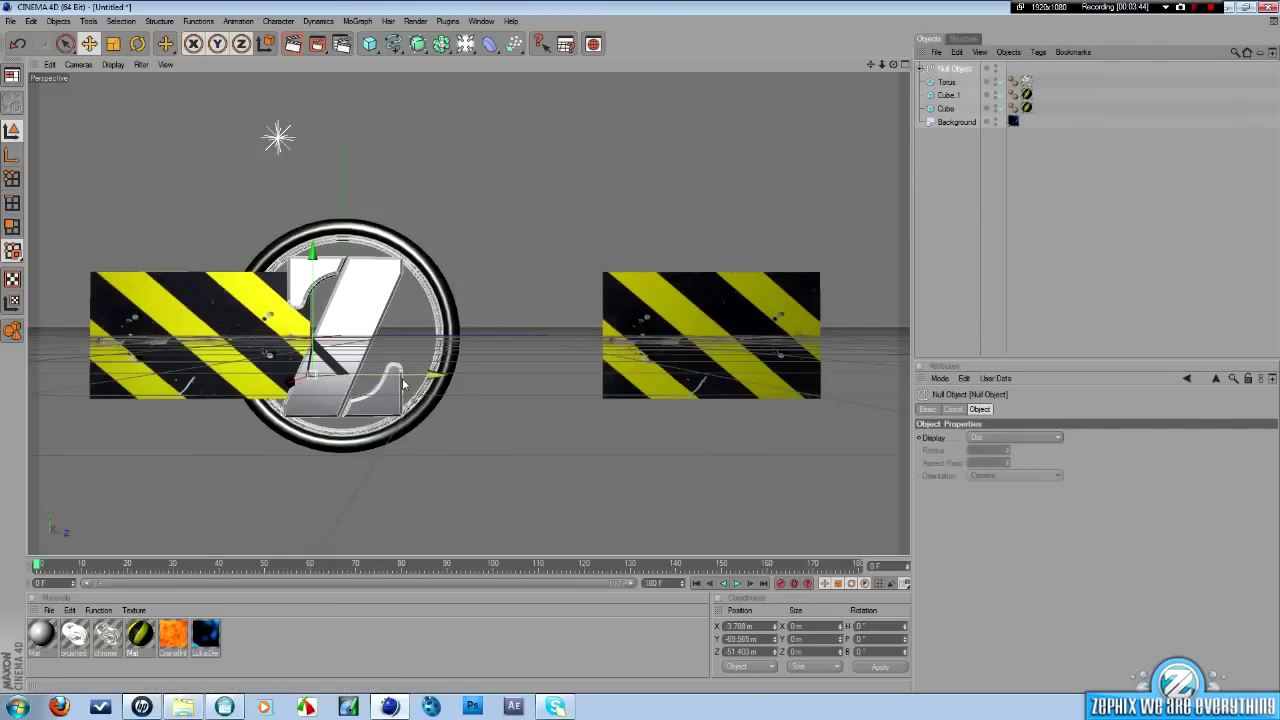
{"action": "mouse_move", "coordinate": [403, 380]}
{"action": "left_mouse_down"}
{"action": "mouse_move", "coordinate": [505, 380]}
{"action": "mouse_move", "coordinate": [406, 380]}
{"action": "left_mouse_up"}
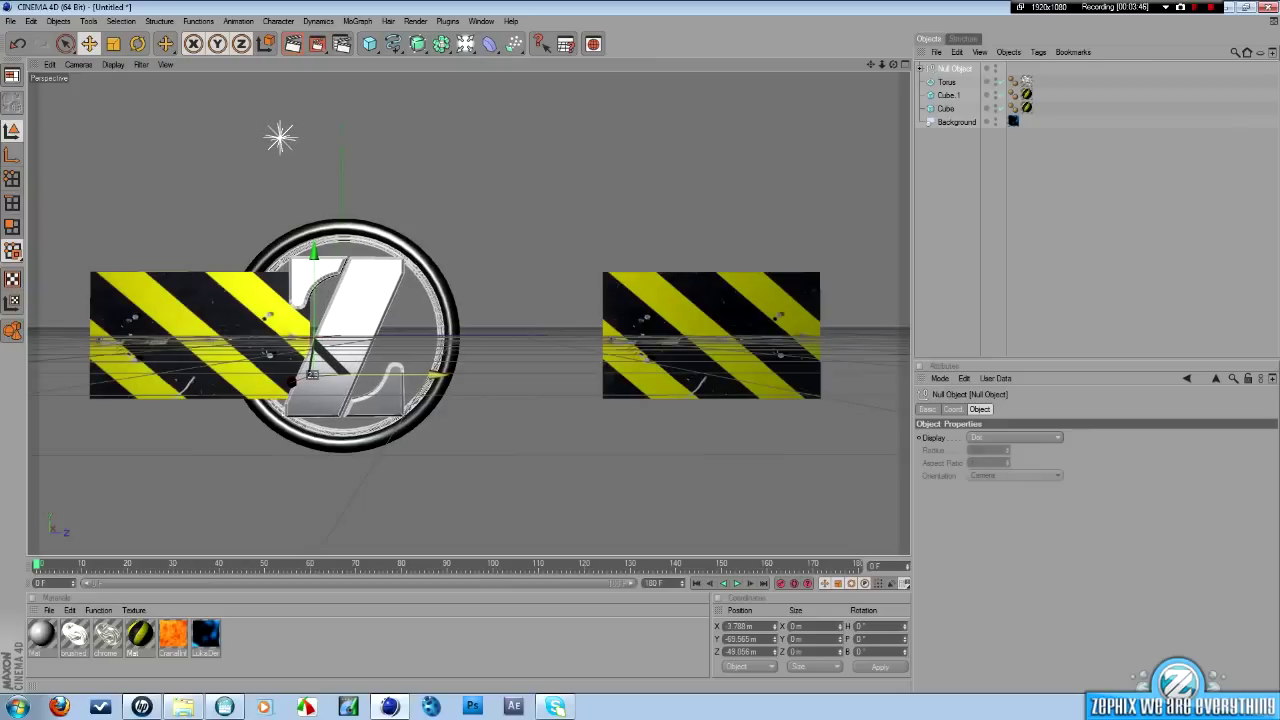
{"action": "left_click", "coordinate": [921, 68]}
{"action": "left_click", "coordinate": [921, 68]}
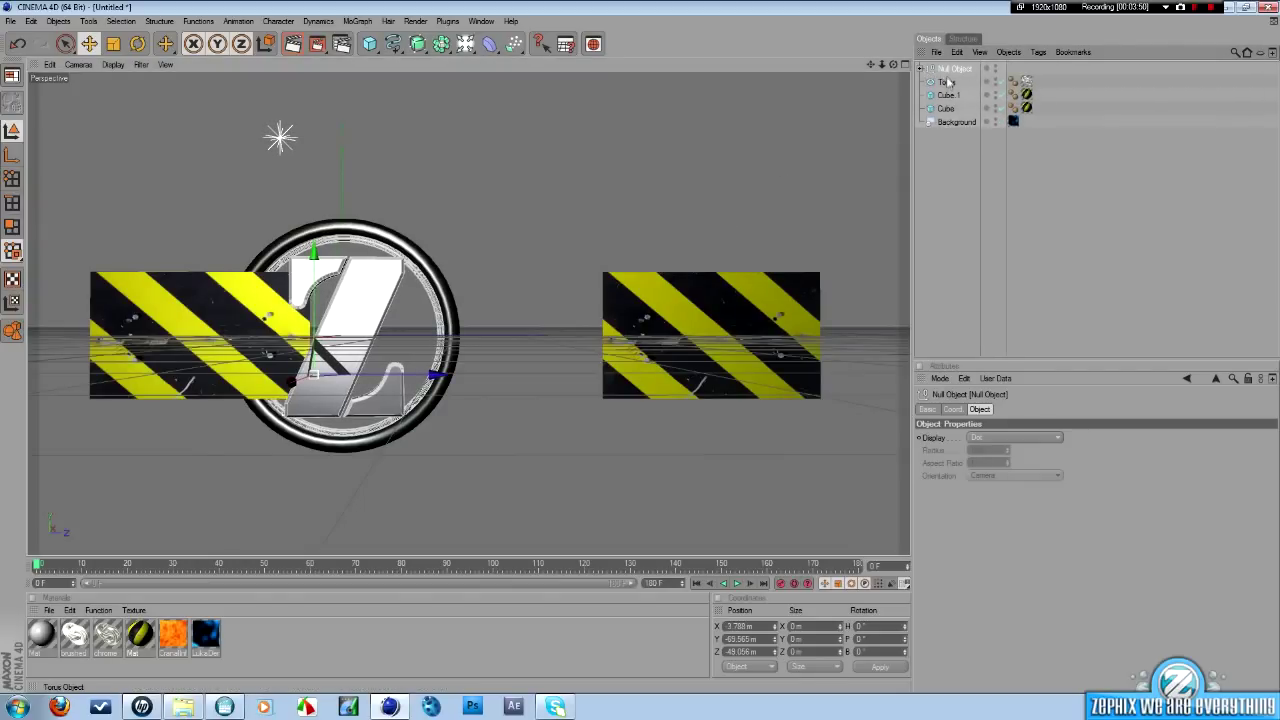
{"action": "left_click_drag", "start_coordinate": [946, 82], "coordinate": [947, 76]}
{"action": "left_click", "coordinate": [921, 68]}
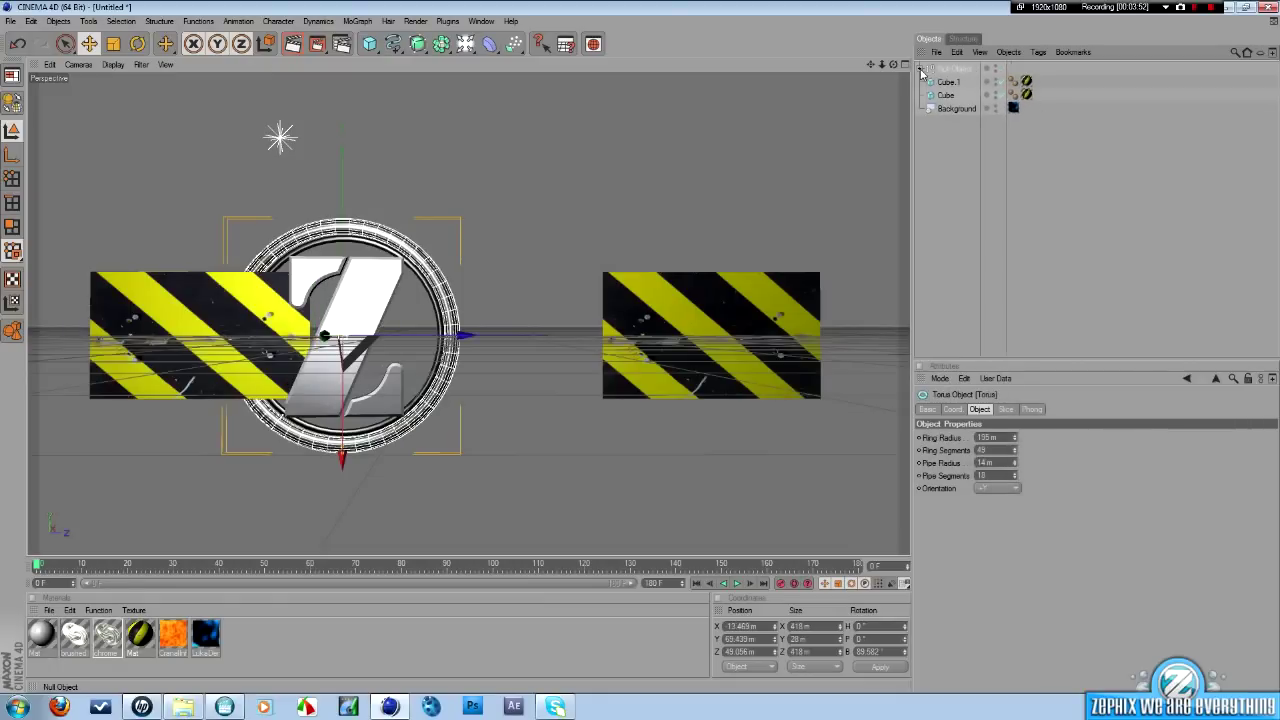
Move the logo's null group between the two striped panels, to about 158 m along Z.
{"action": "left_click", "coordinate": [946, 70]}
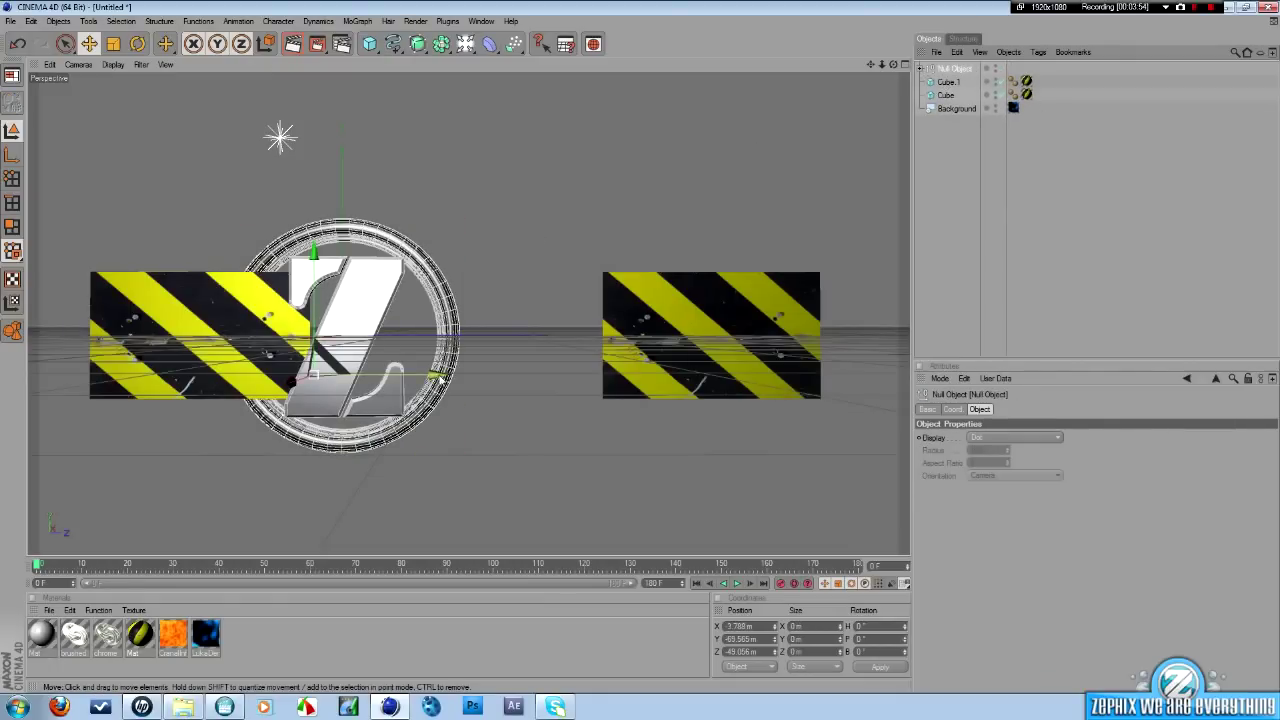
{"action": "left_click_drag", "start_coordinate": [436, 375], "coordinate": [554, 375]}
{"action": "mouse_move", "coordinate": [894, 64]}
{"action": "left_mouse_down"}
{"action": "mouse_move", "coordinate": [874, 64]}
{"action": "mouse_move", "coordinate": [886, 68]}
{"action": "left_mouse_up"}
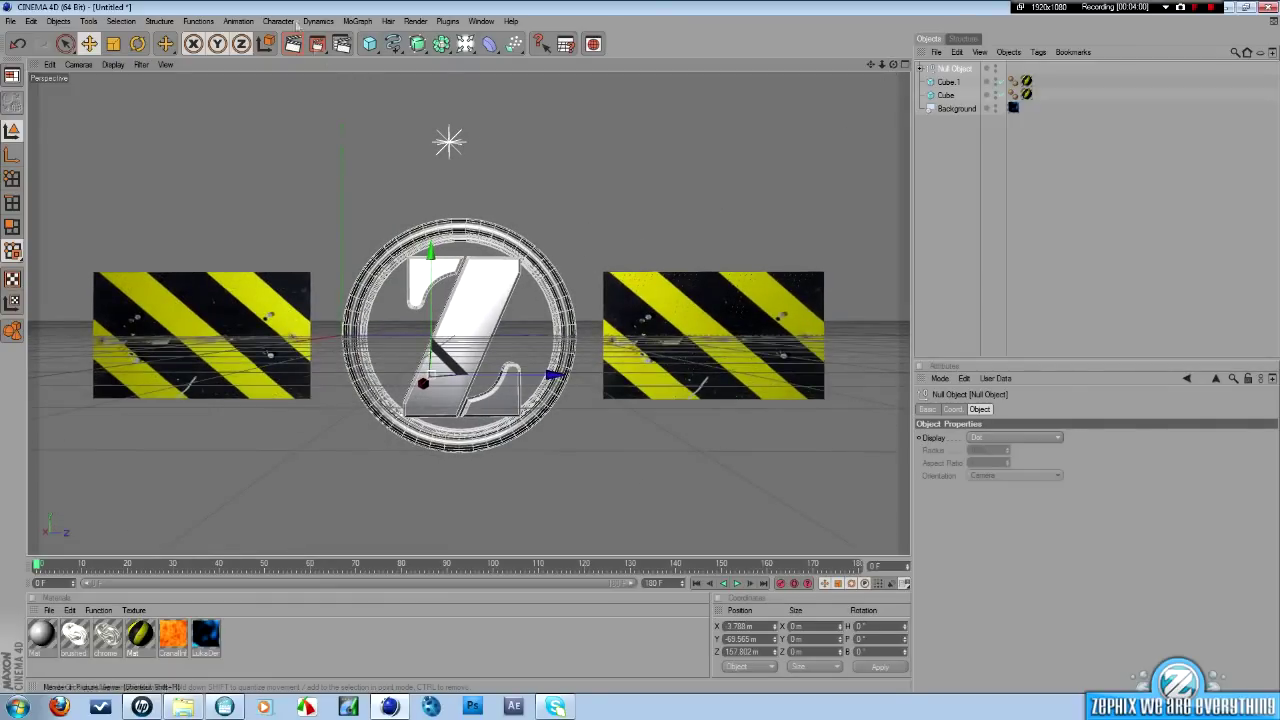
Delete the brushed chrome material from the scene's materials.
{"action": "left_click", "coordinate": [104, 637]}
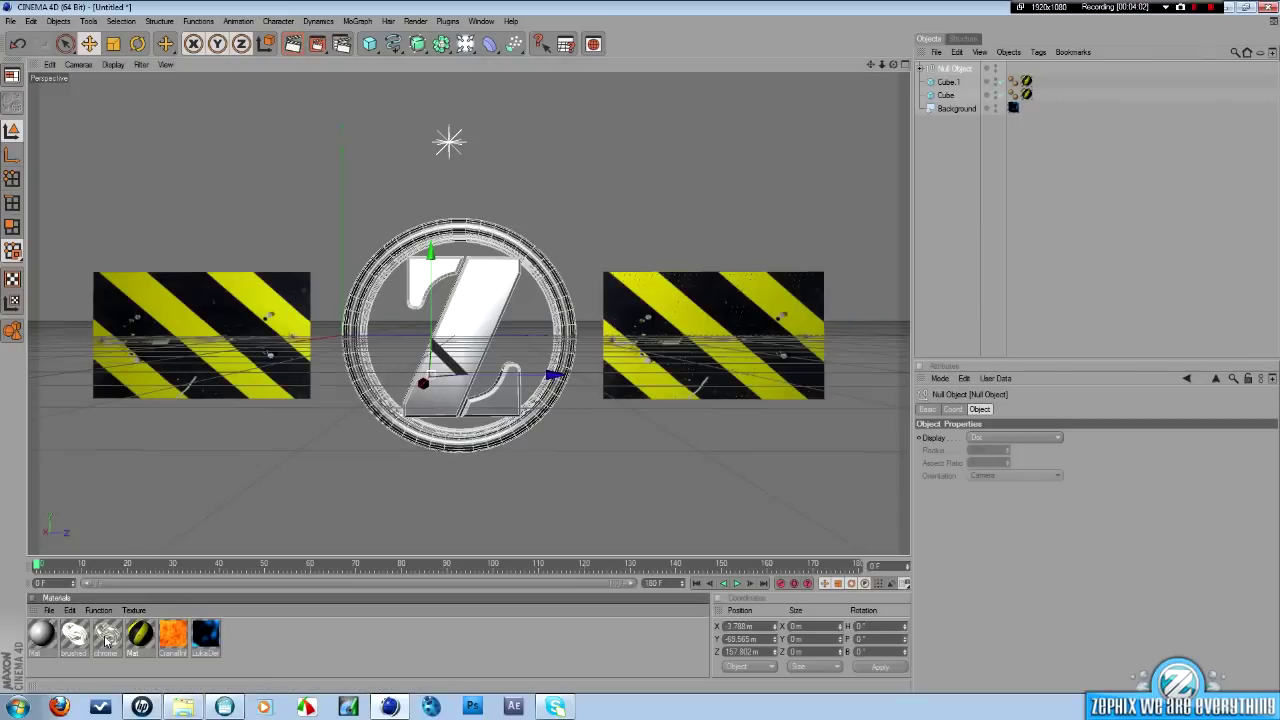
{"action": "left_click", "coordinate": [76, 637]}
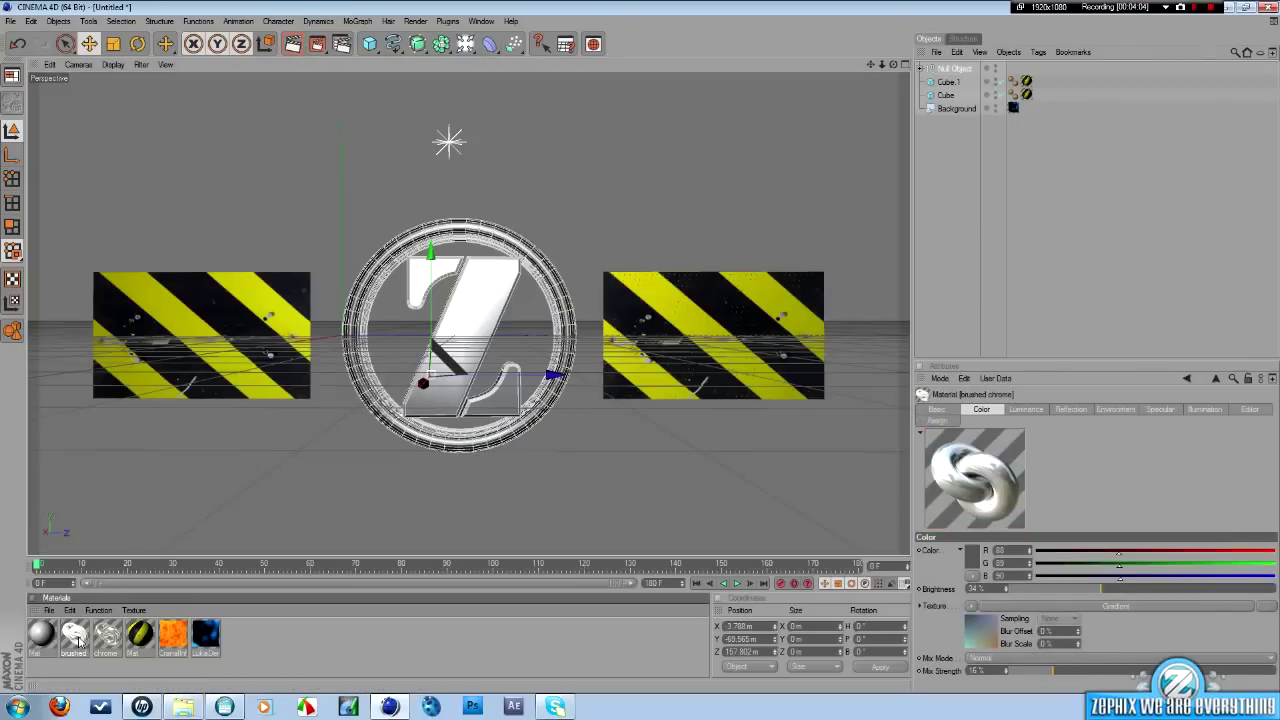
{"action": "key", "text": "Delete"}
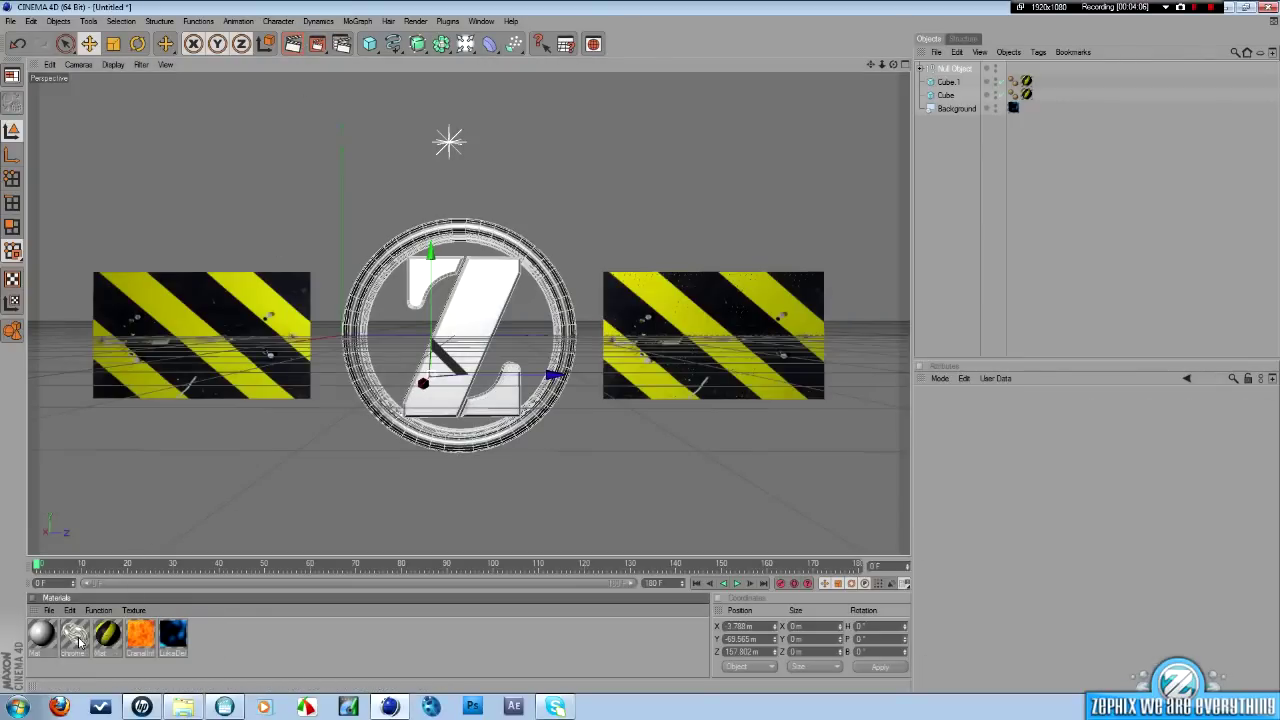
Apply the orange CranialInferno material to the Z text and set its texture projection to Frontal.
{"action": "left_click_drag", "start_coordinate": [465, 342], "coordinate": [447, 324]}
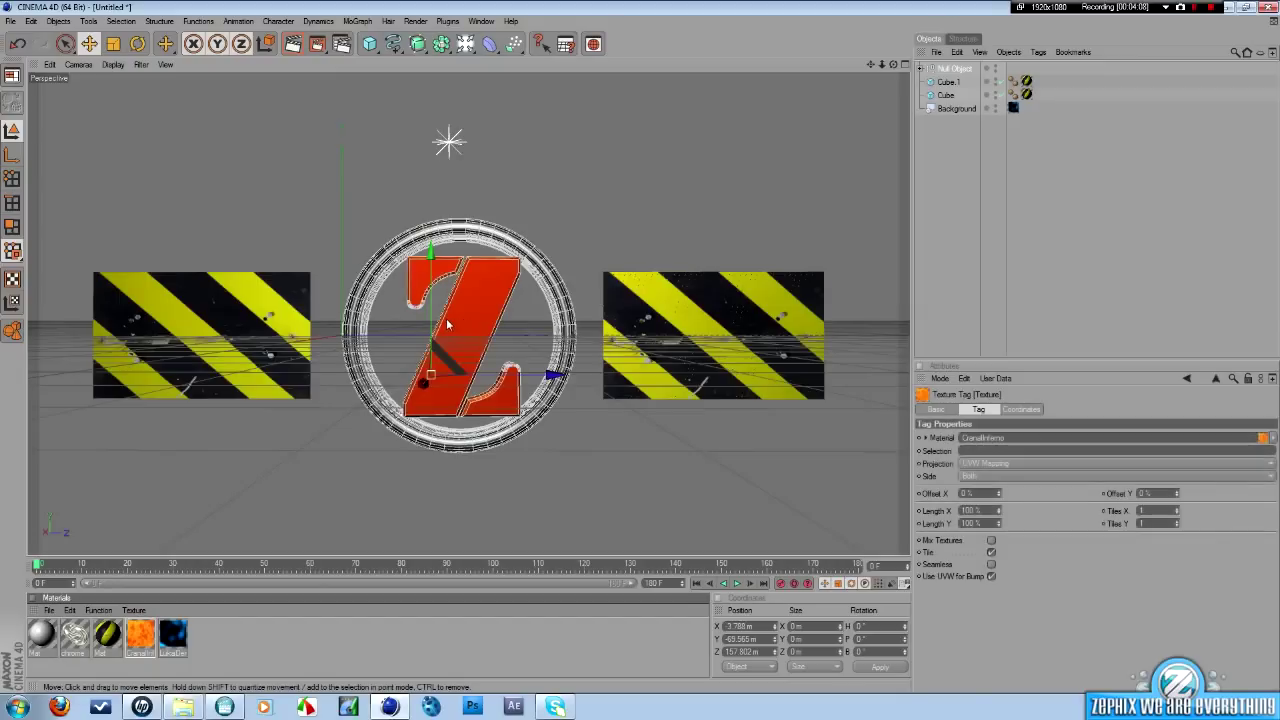
{"action": "left_click", "coordinate": [1270, 469]}
{"action": "left_click", "coordinate": [990, 523]}
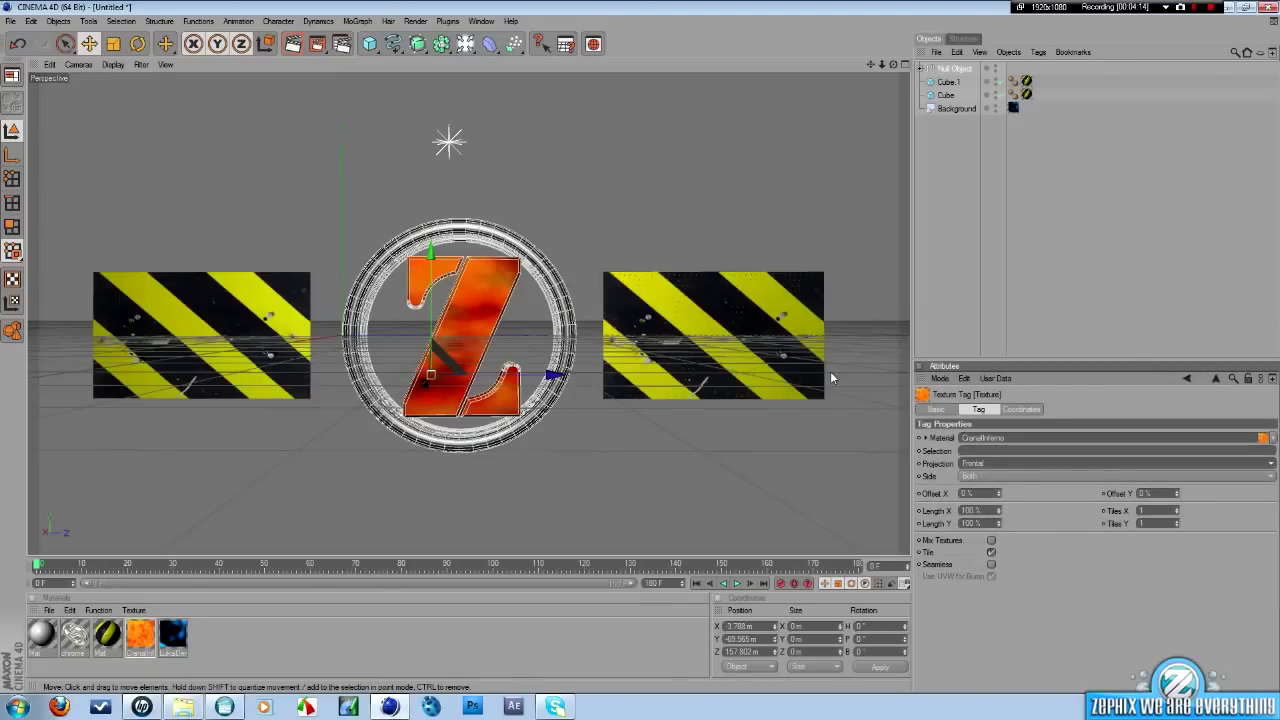
Set the chrome material's color brightness to 90% and its texture mix strength to 22%.
{"action": "left_click", "coordinate": [74, 640]}
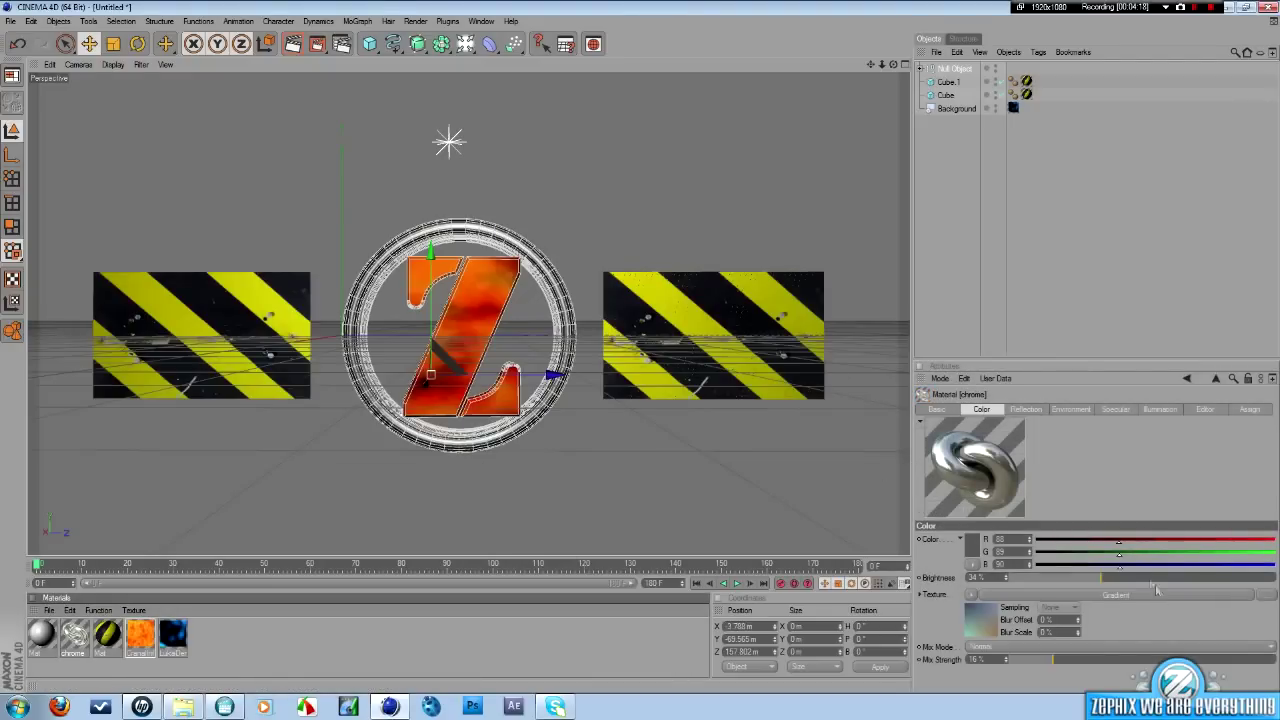
{"action": "left_click_drag", "start_coordinate": [1128, 578], "coordinate": [1250, 584]}
{"action": "left_click_drag", "start_coordinate": [1156, 659], "coordinate": [1181, 659]}
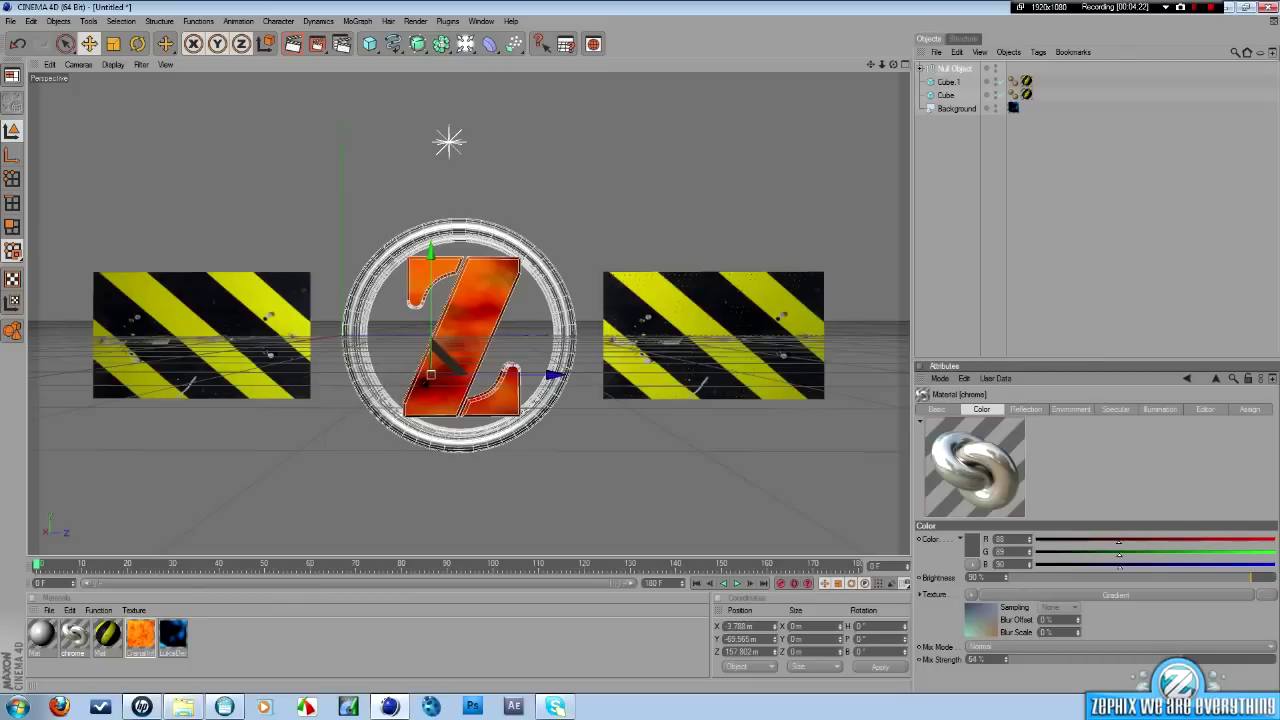
{"action": "left_click", "coordinate": [1102, 660]}
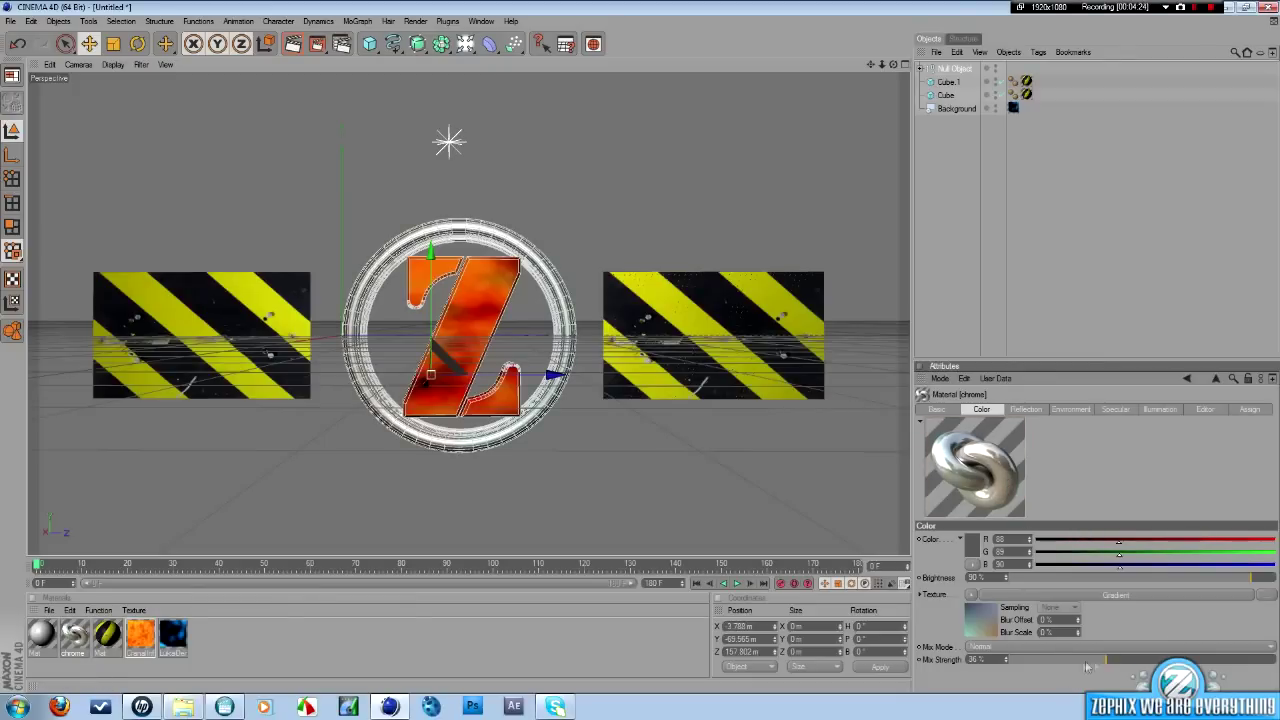
{"action": "left_click", "coordinate": [1070, 660]}
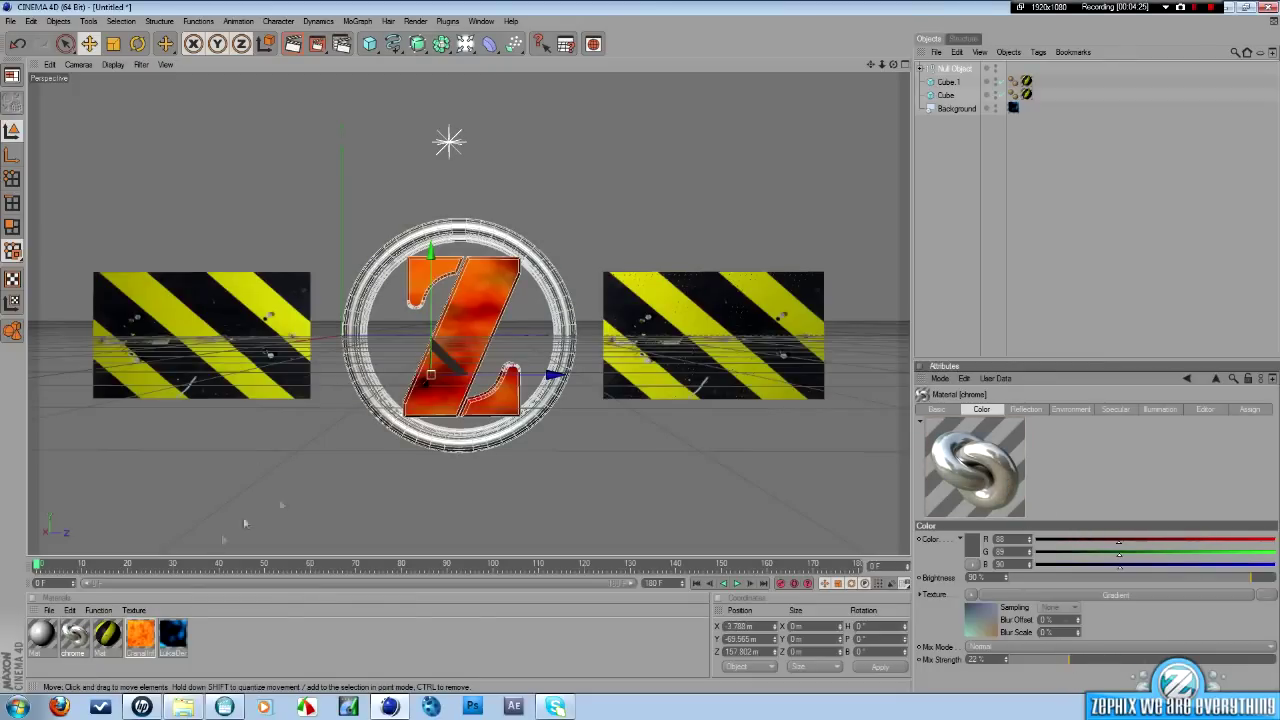
Inspect the outer Torus's basic and coordinate properties, and render the active view to check the logo's materials.
{"action": "left_click", "coordinate": [922, 68]}
{"action": "left_click", "coordinate": [955, 82]}
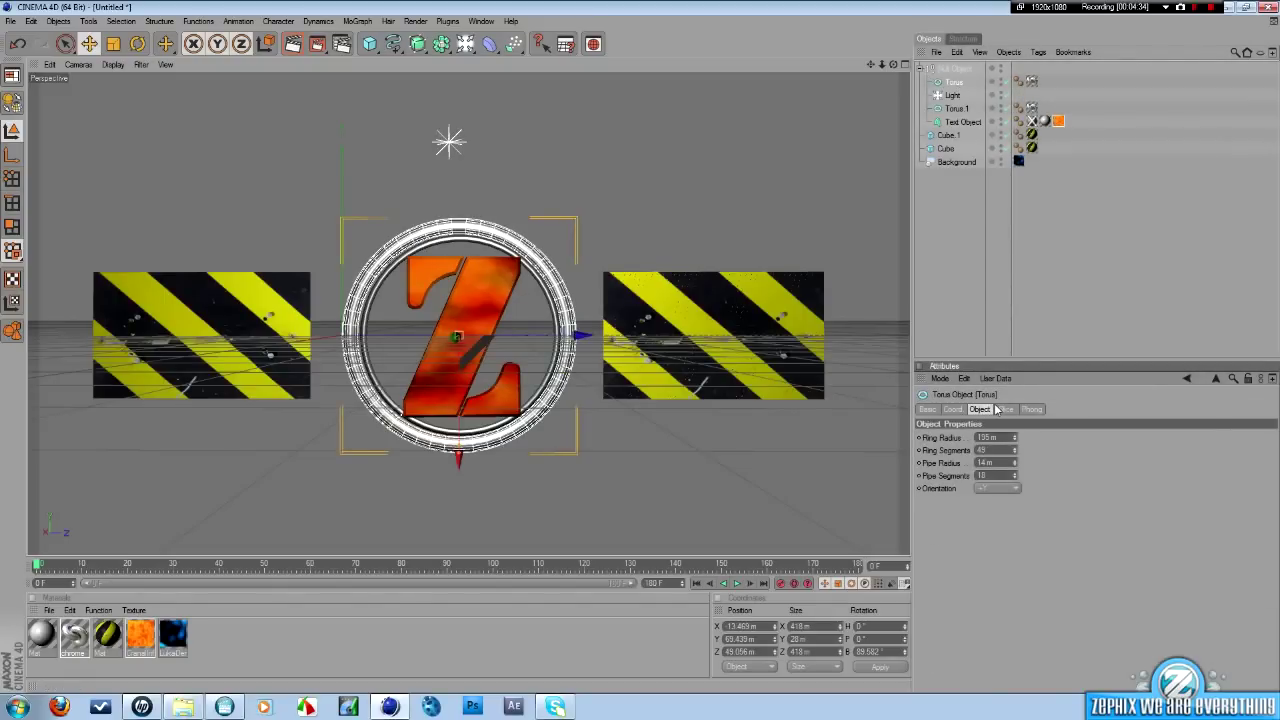
{"action": "left_click", "coordinate": [928, 410]}
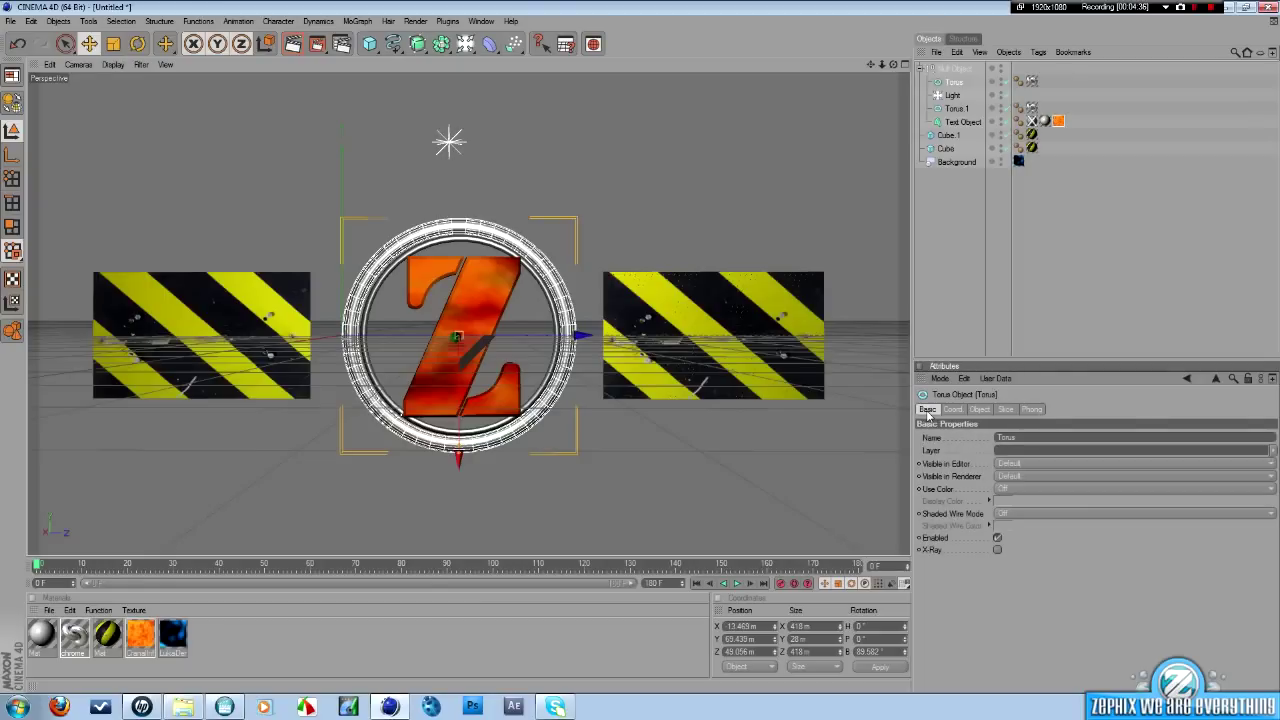
{"action": "left_click", "coordinate": [963, 410]}
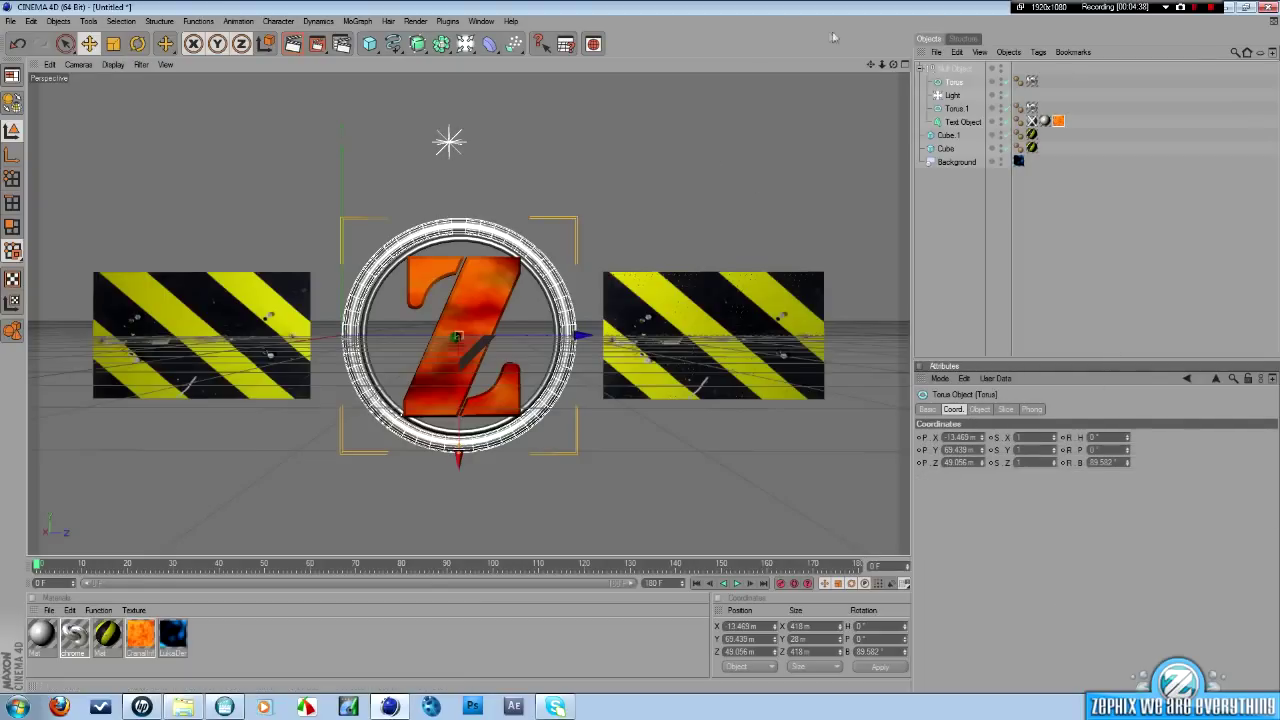
{"action": "left_click", "coordinate": [293, 44]}
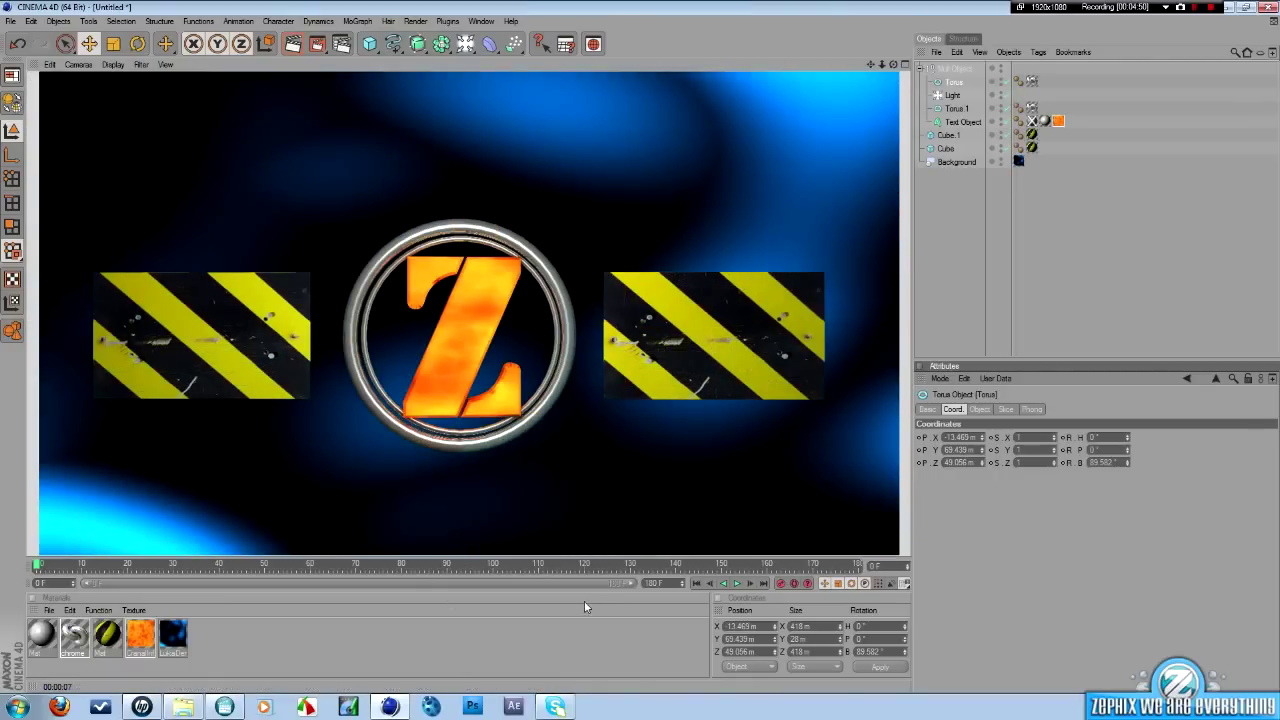
{"action": "left_click", "coordinate": [1031, 233]}
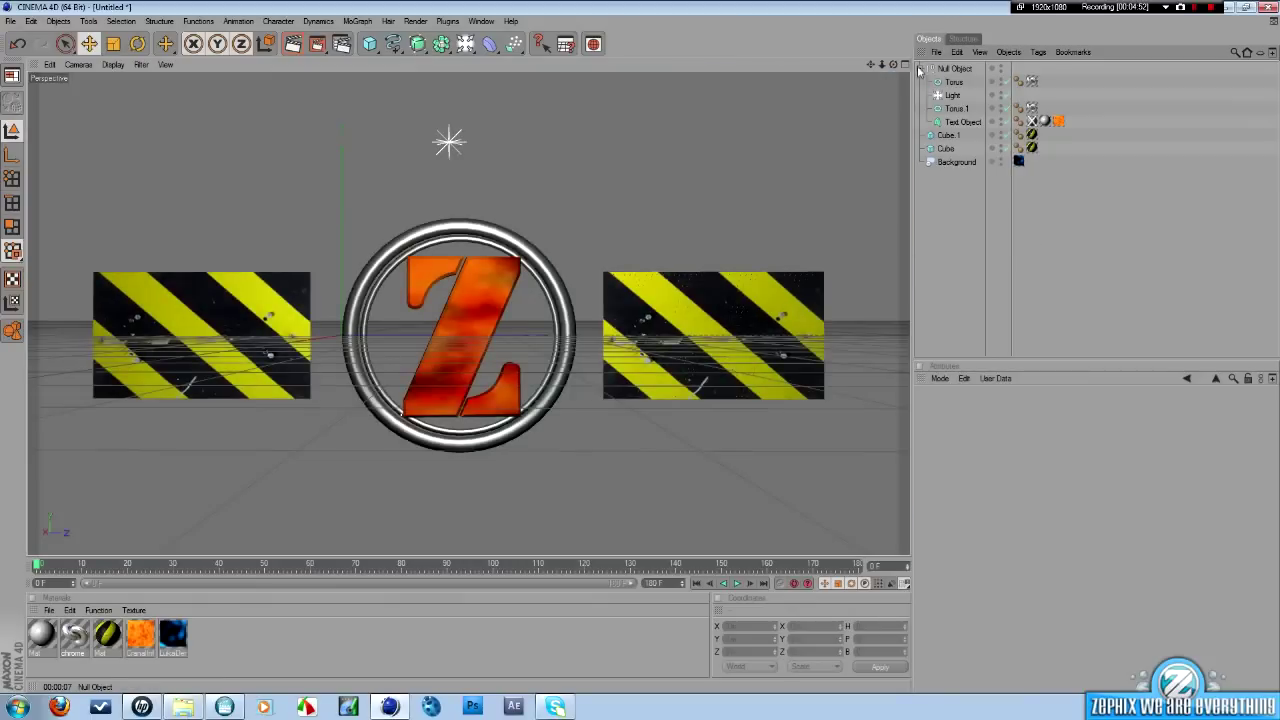
Turn on automatic keyframing and, at frame 160, rotate the outer Torus to a heading of about 547°.
{"action": "left_click", "coordinate": [920, 68]}
{"action": "left_click", "coordinate": [920, 68]}
{"action": "left_click", "coordinate": [794, 584]}
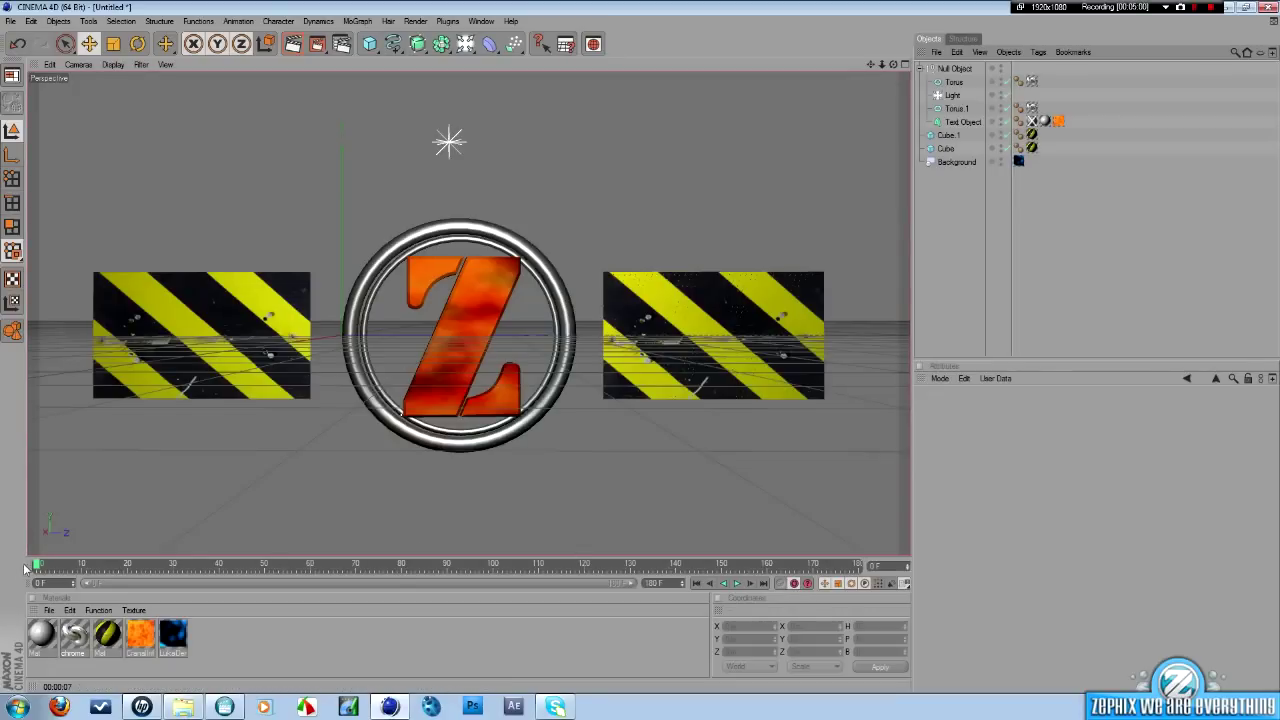
{"action": "left_click_drag", "start_coordinate": [35, 566], "coordinate": [766, 578]}
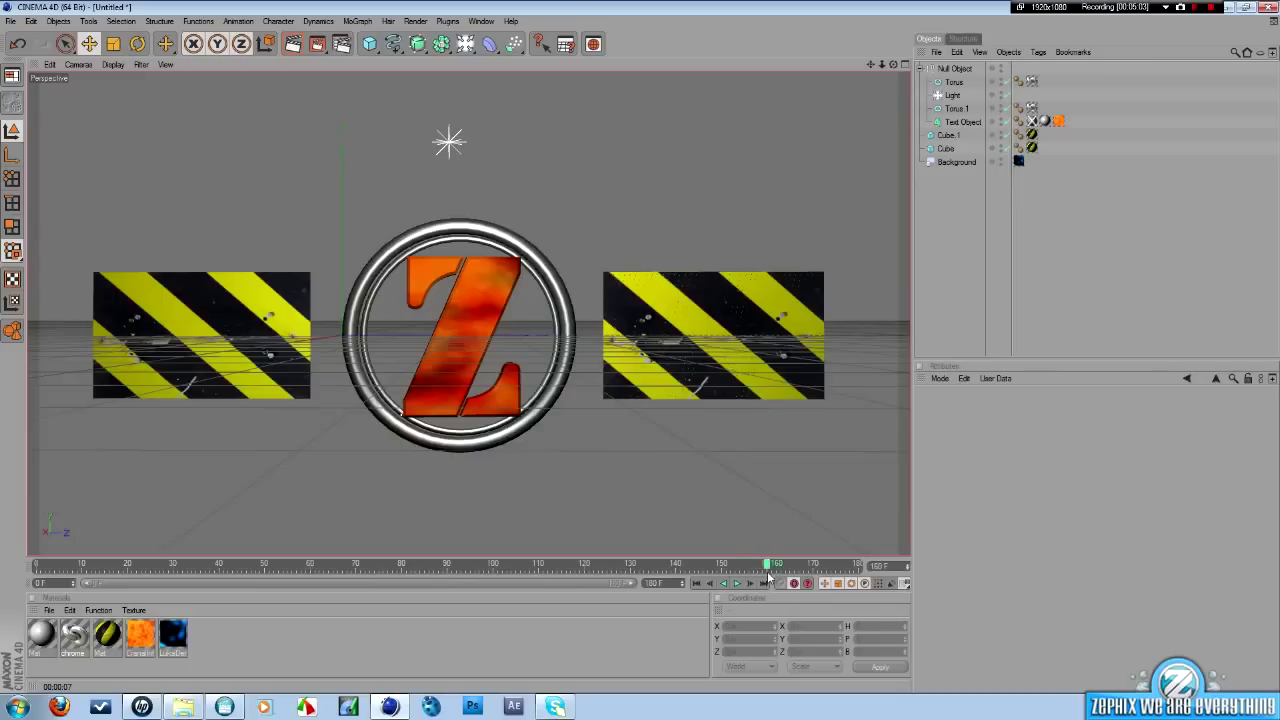
{"action": "left_click", "coordinate": [955, 83]}
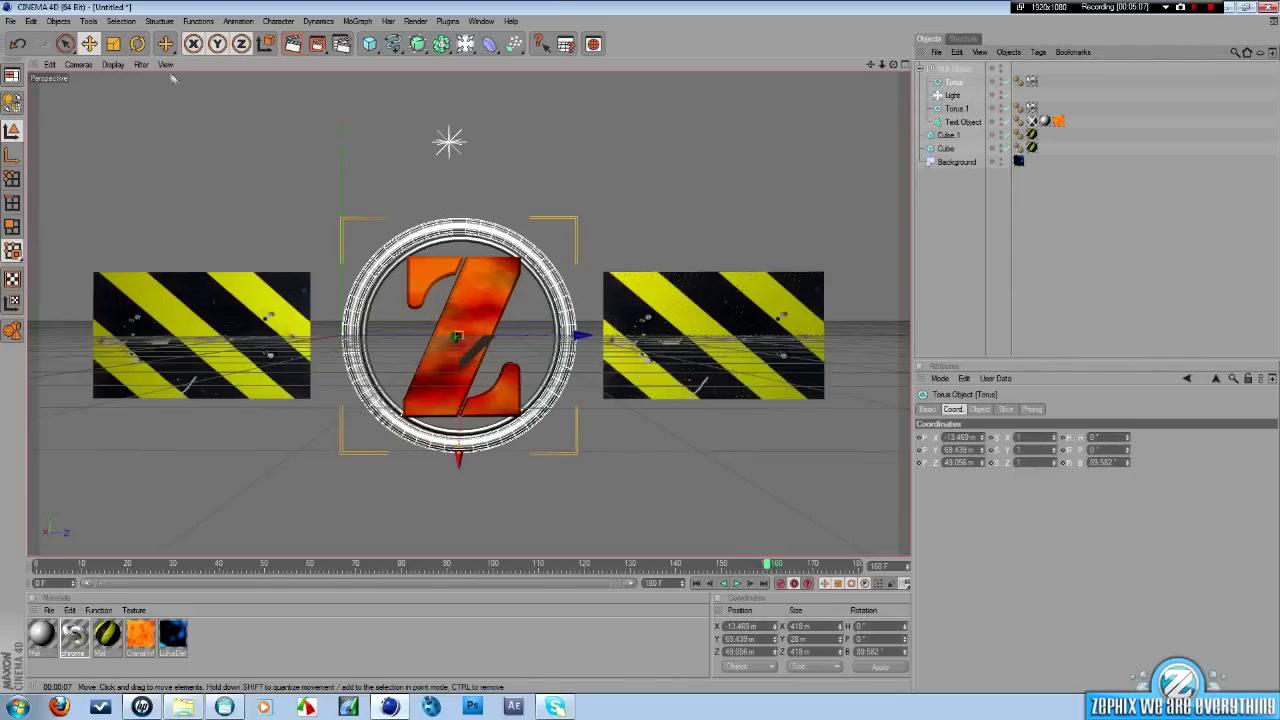
{"action": "left_click", "coordinate": [137, 44]}
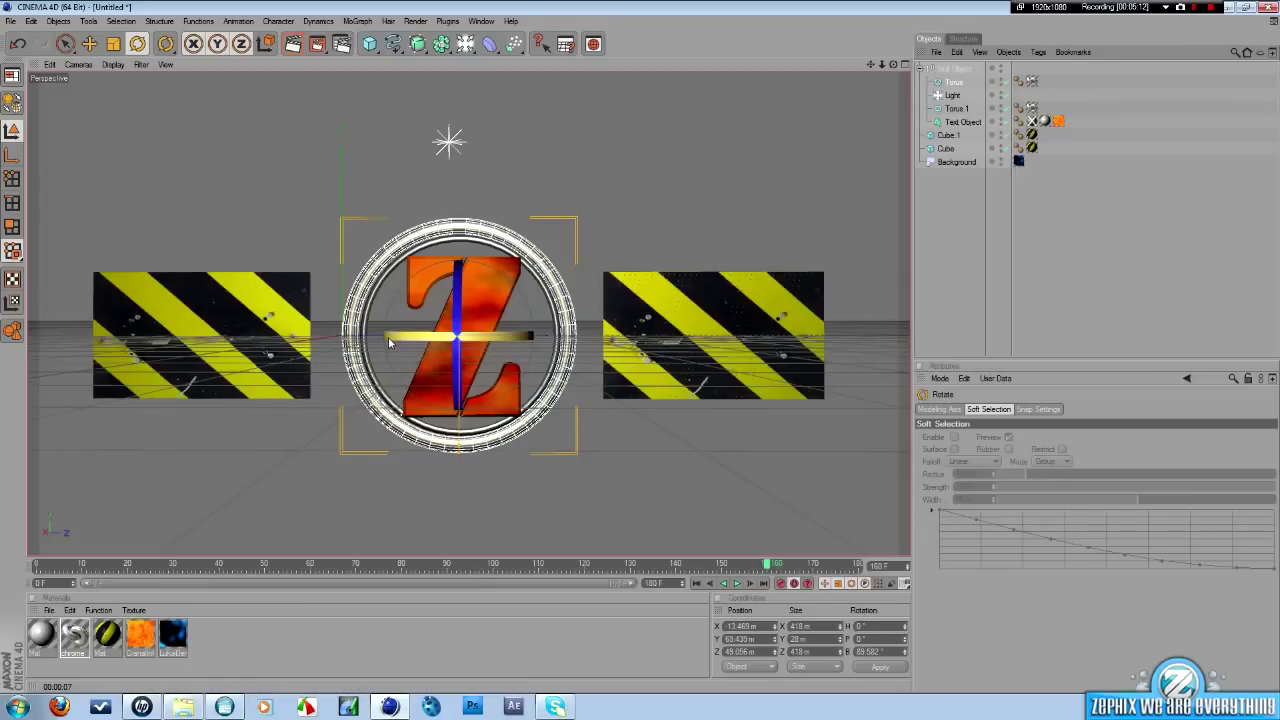
{"action": "left_click_drag", "start_coordinate": [382, 340], "coordinate": [854, 323]}
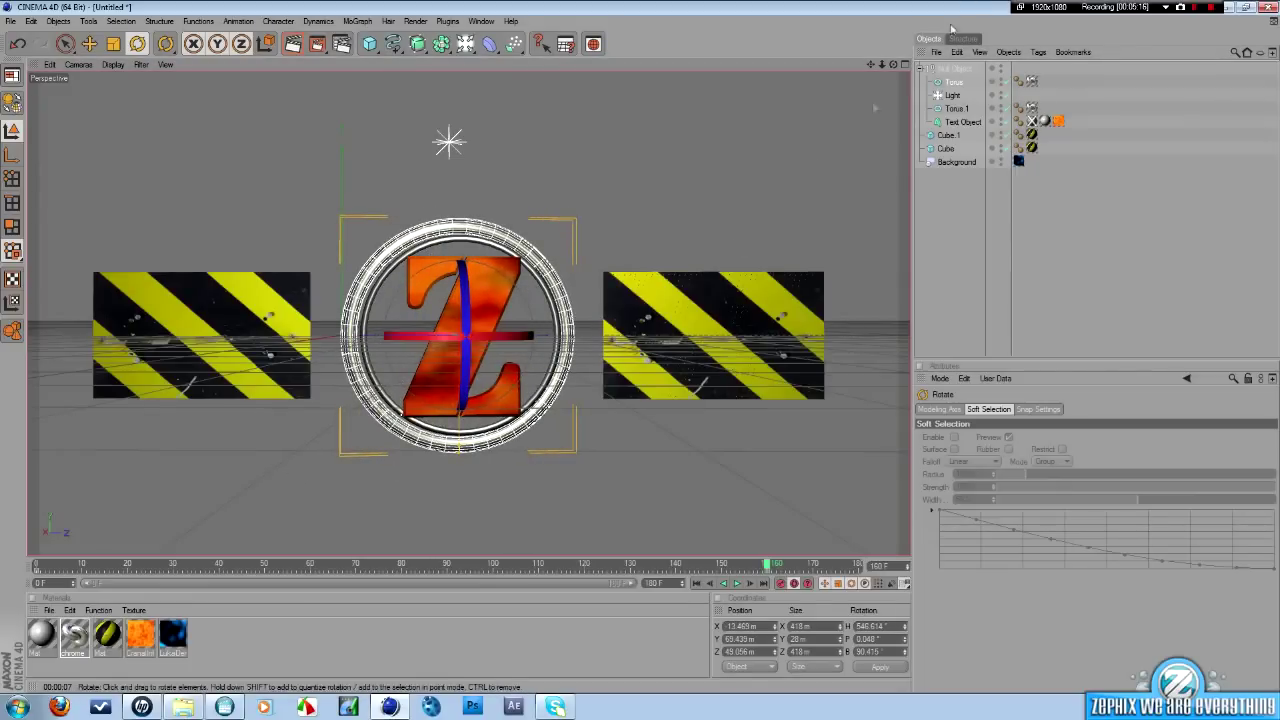
Fine-tune the outer Torus's heading at frame 160 to about 539° so the ring faces forward.
{"action": "left_click_drag", "start_coordinate": [893, 64], "coordinate": [740, 70]}
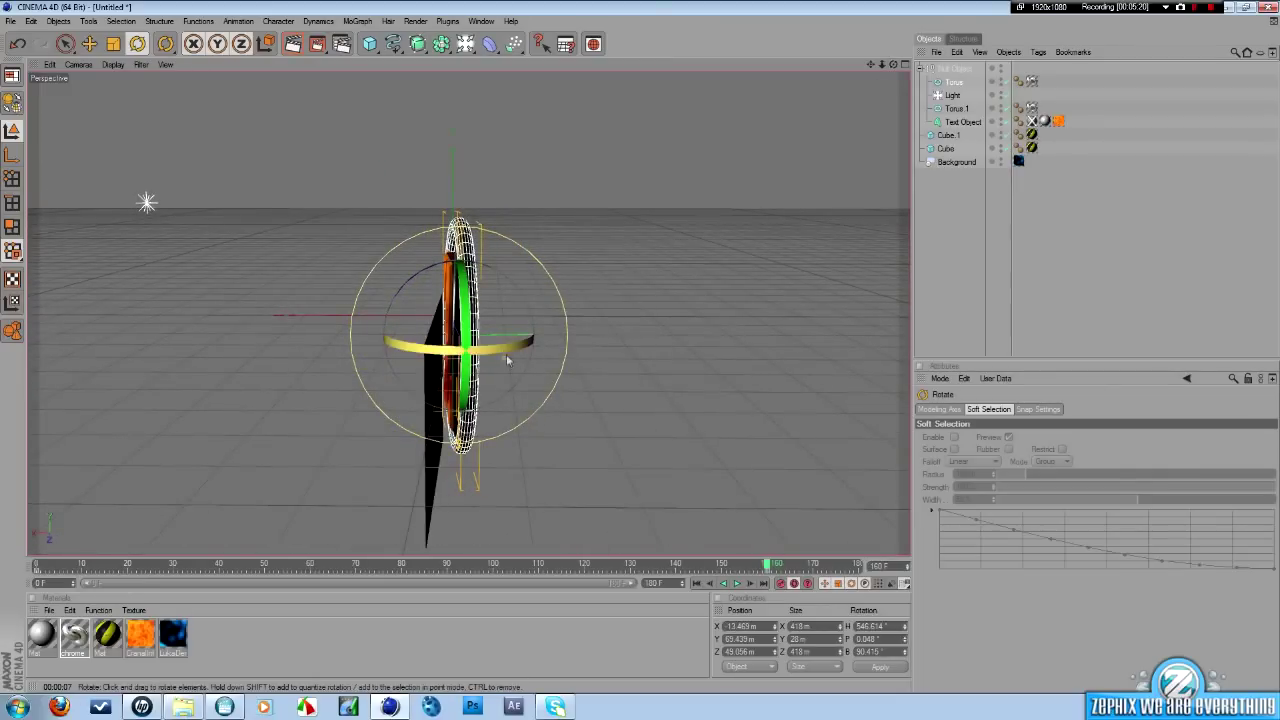
{"action": "left_click_drag", "start_coordinate": [500, 350], "coordinate": [494, 350]}
{"action": "left_click_drag", "start_coordinate": [893, 64], "coordinate": [1115, 64]}
{"action": "left_click_drag", "start_coordinate": [825, 80], "coordinate": [816, 82]}
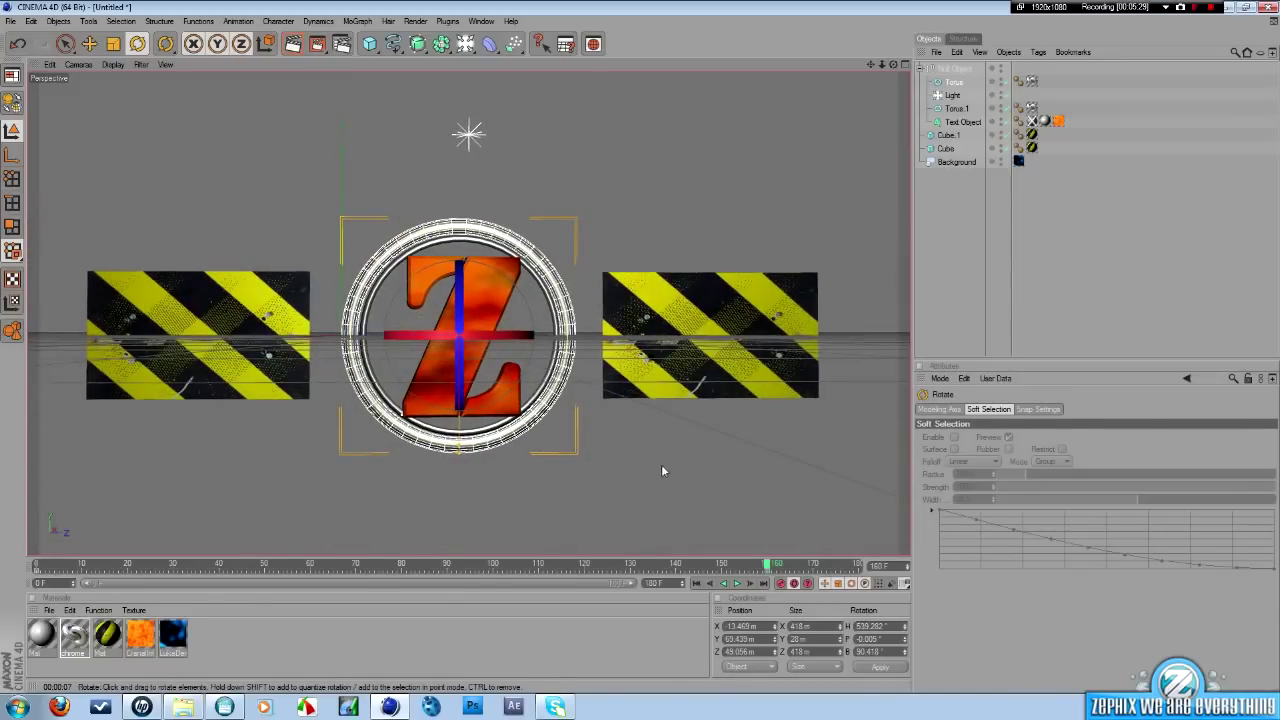
Keyframe the inner ring Torus.1 at frame 160, rotated to a bank of about 631°, and turn off automatic keyframing.
{"action": "left_click_drag", "start_coordinate": [767, 566], "coordinate": [8, 600]}
{"action": "left_click", "coordinate": [958, 108]}
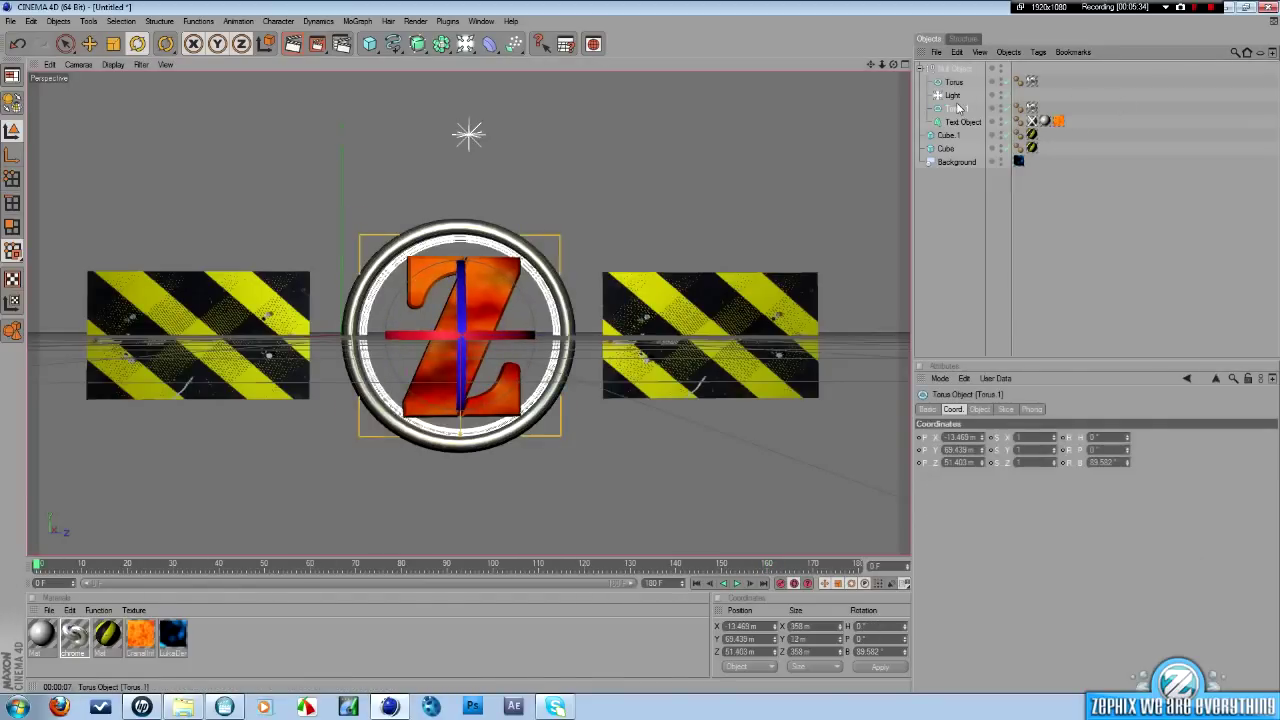
{"action": "left_click_drag", "start_coordinate": [38, 566], "coordinate": [760, 566]}
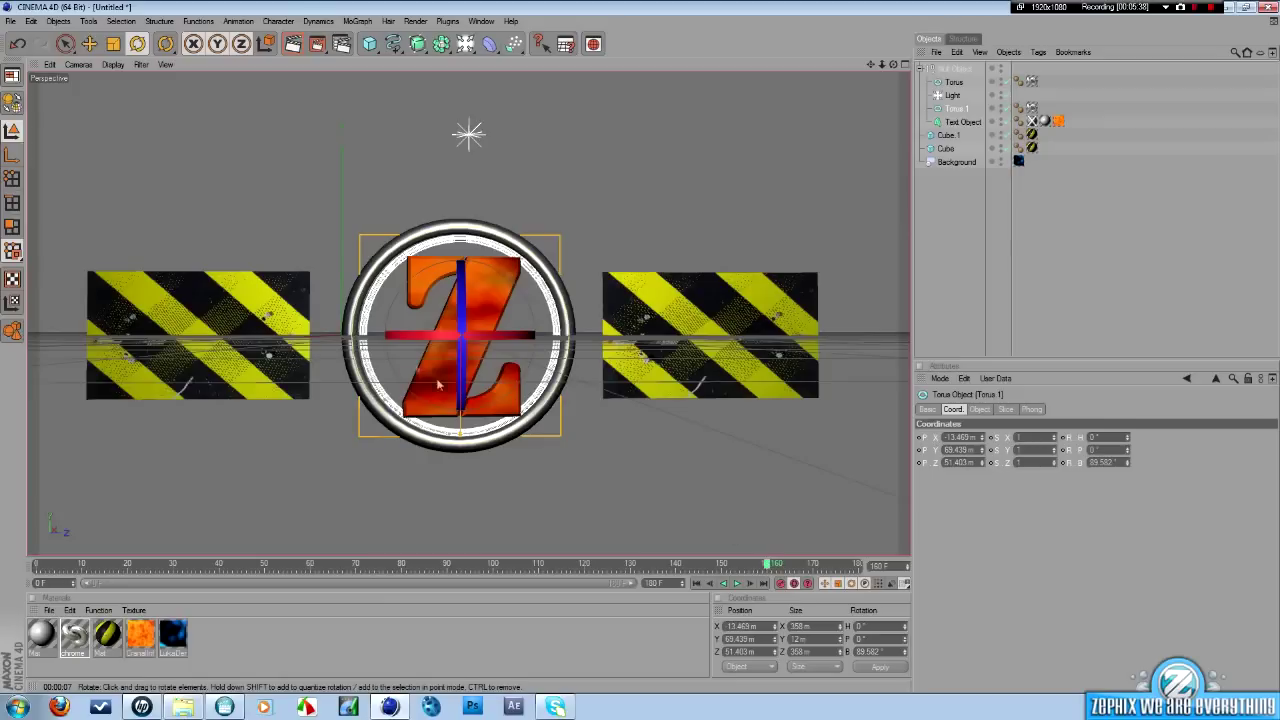
{"action": "left_click_drag", "start_coordinate": [462, 276], "coordinate": [500, 677]}
{"action": "left_click_drag", "start_coordinate": [893, 64], "coordinate": [655, 66]}
{"action": "left_click_drag", "start_coordinate": [392, 315], "coordinate": [392, 298]}
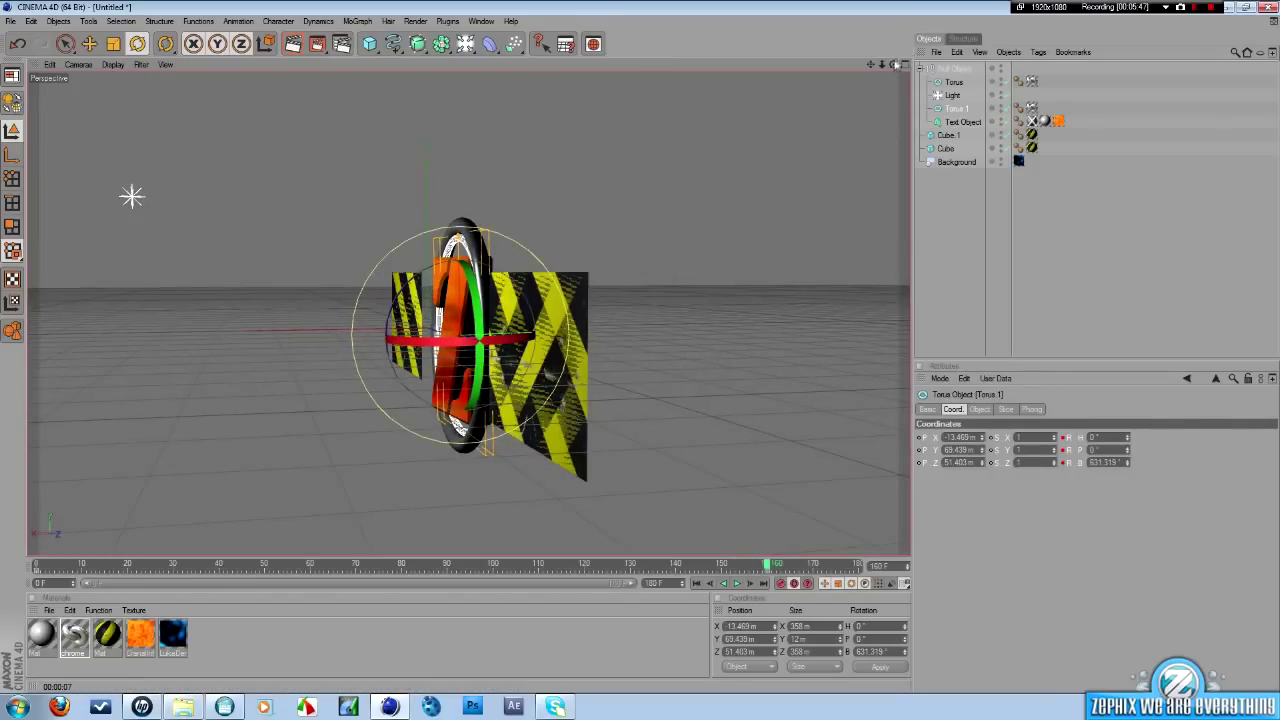
{"action": "left_click_drag", "start_coordinate": [893, 64], "coordinate": [600, 668]}
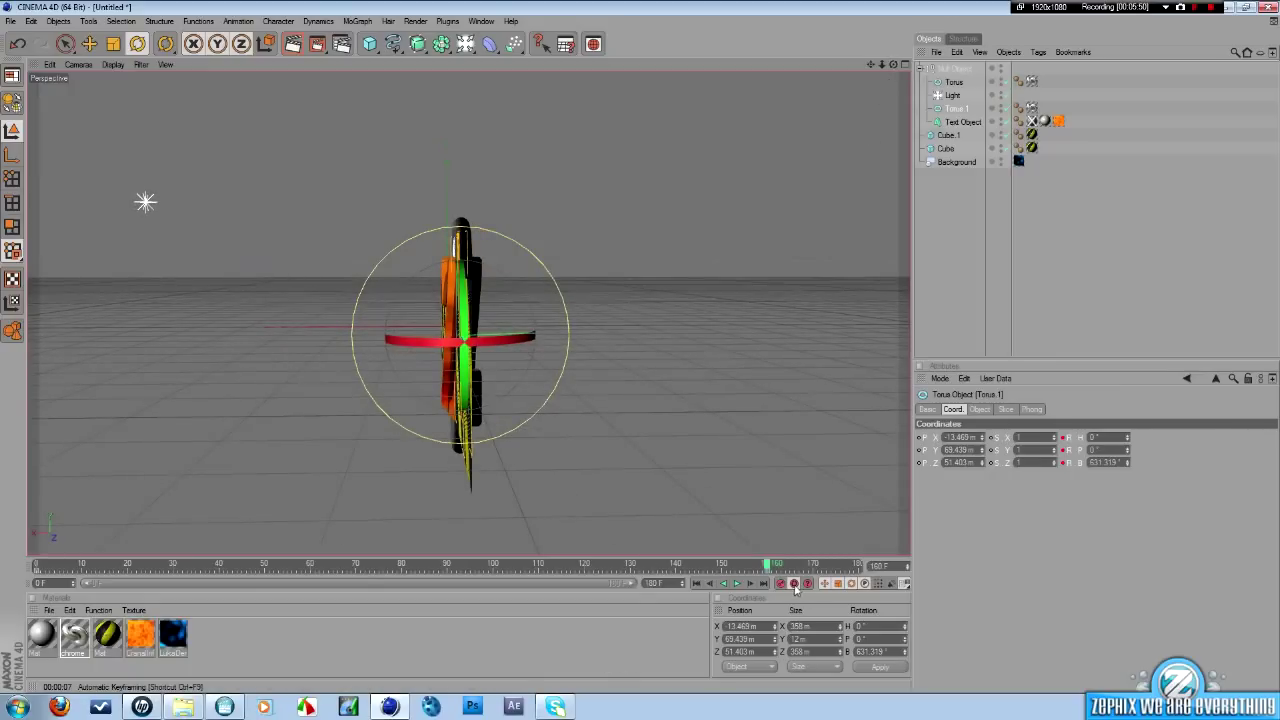
Rotate the Z Text Object to a heading of about 89° and move it to about 3.3 m along X.
{"action": "left_click", "coordinate": [960, 121]}
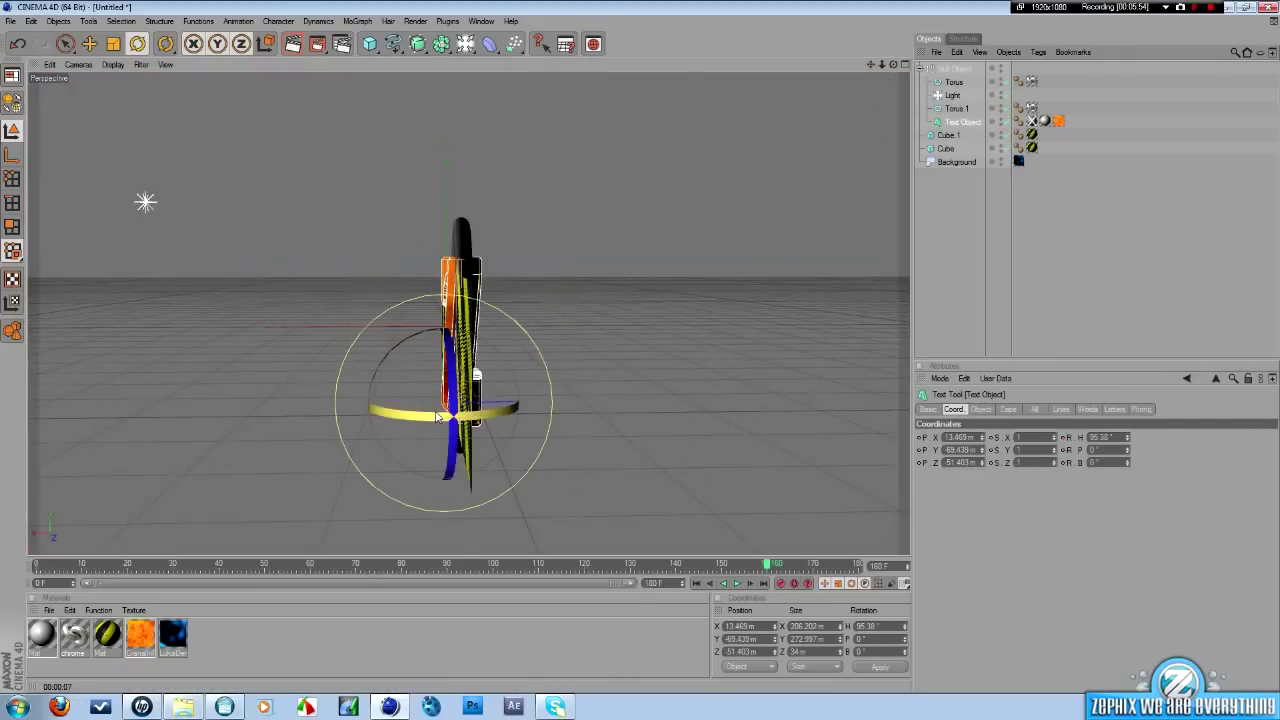
{"action": "left_click_drag", "start_coordinate": [436, 416], "coordinate": [499, 401]}
{"action": "left_click", "coordinate": [89, 43]}
{"action": "left_click_drag", "start_coordinate": [893, 64], "coordinate": [860, 60]}
{"action": "left_click_drag", "start_coordinate": [748, 66], "coordinate": [740, 66]}
{"action": "left_click_drag", "start_coordinate": [894, 64], "coordinate": [904, 68]}
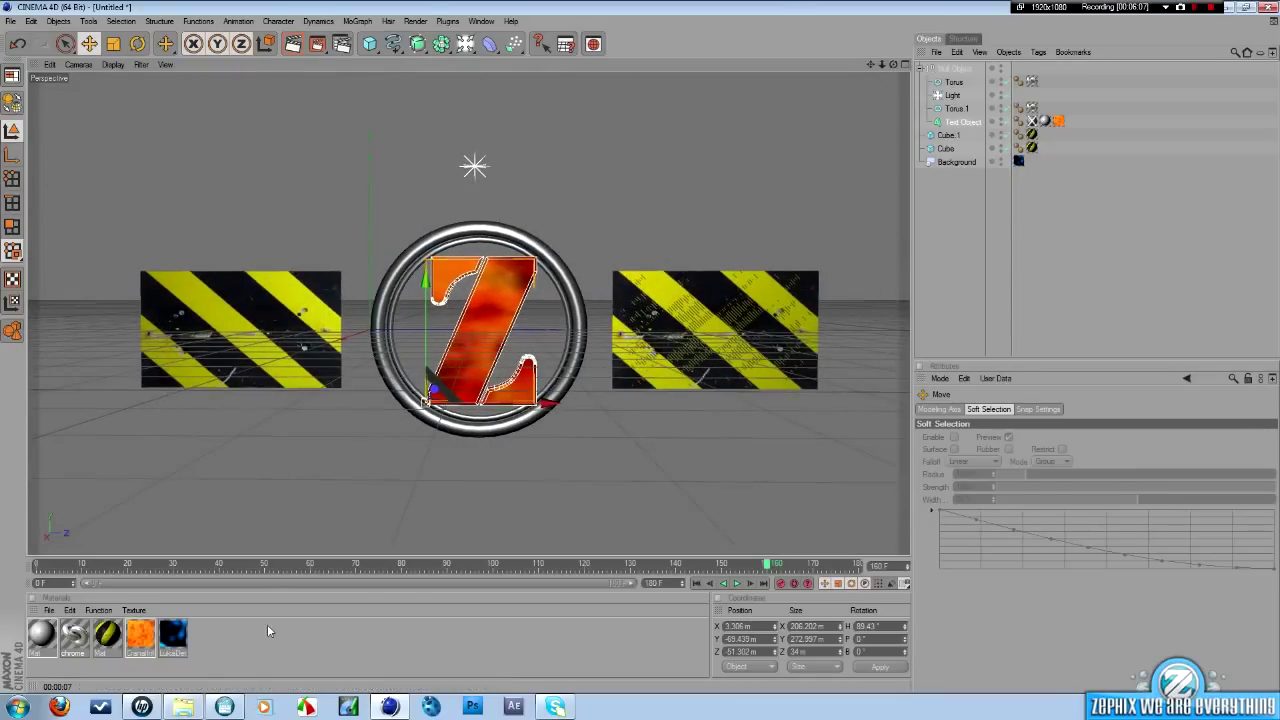
Play the ring animation, stop it at frame 83, and render the active view.
{"action": "left_click", "coordinate": [737, 584]}
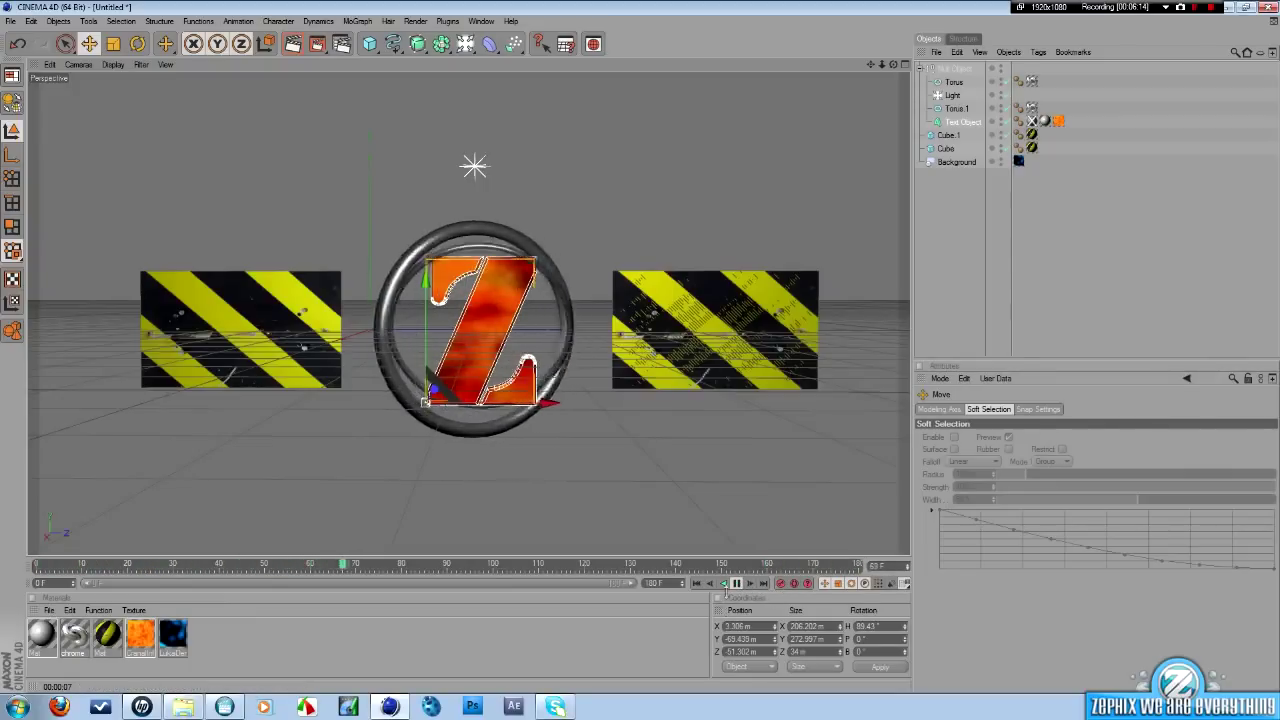
{"action": "left_click", "coordinate": [737, 584]}
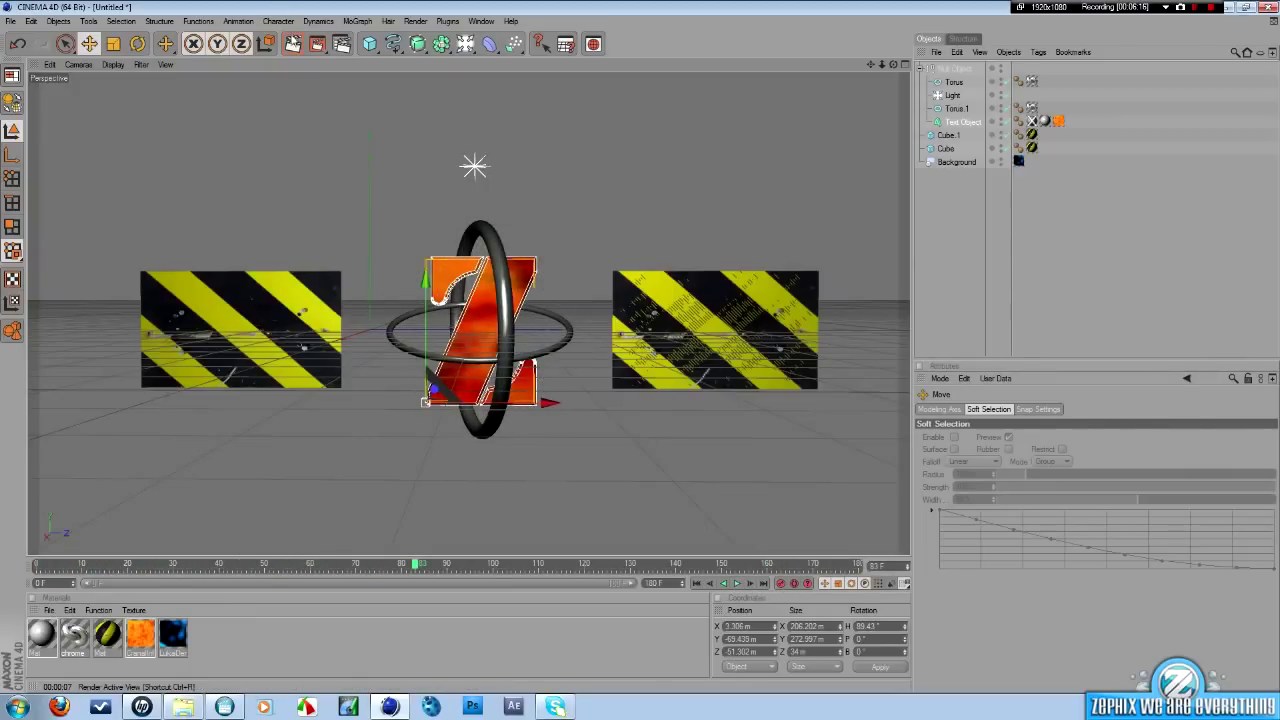
{"action": "left_click", "coordinate": [291, 47]}
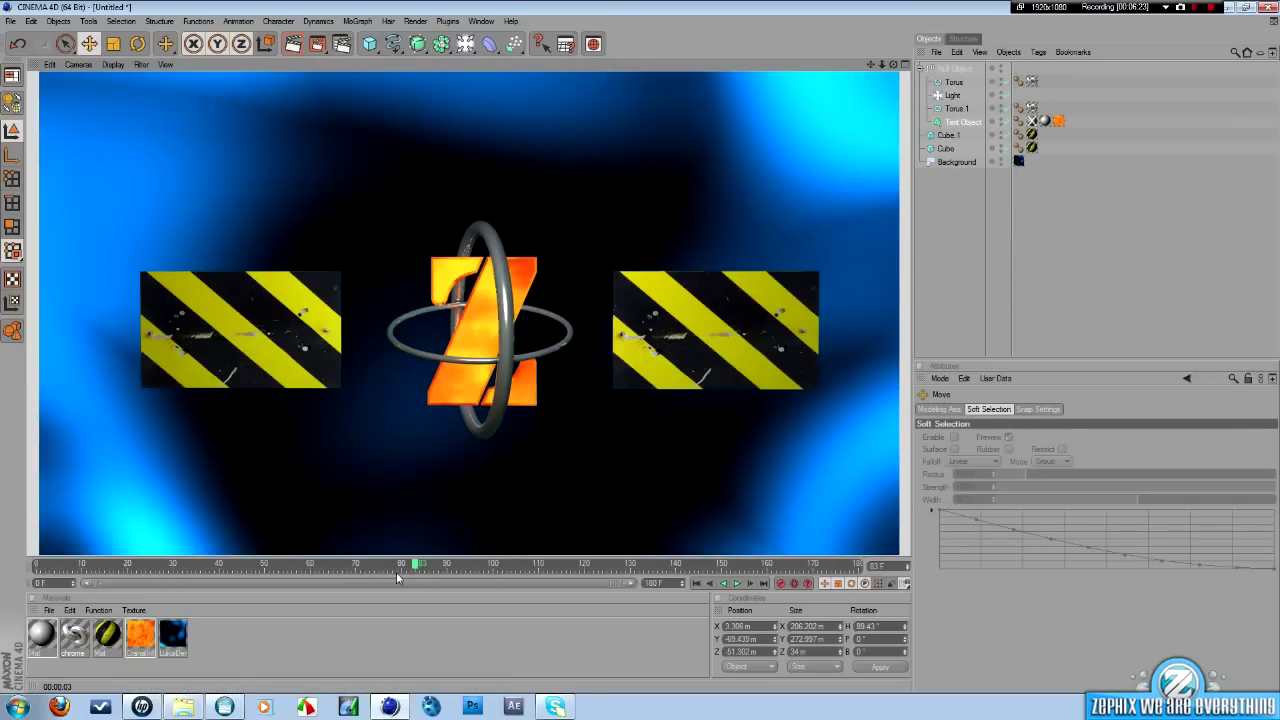
{"action": "left_click", "coordinate": [416, 628]}
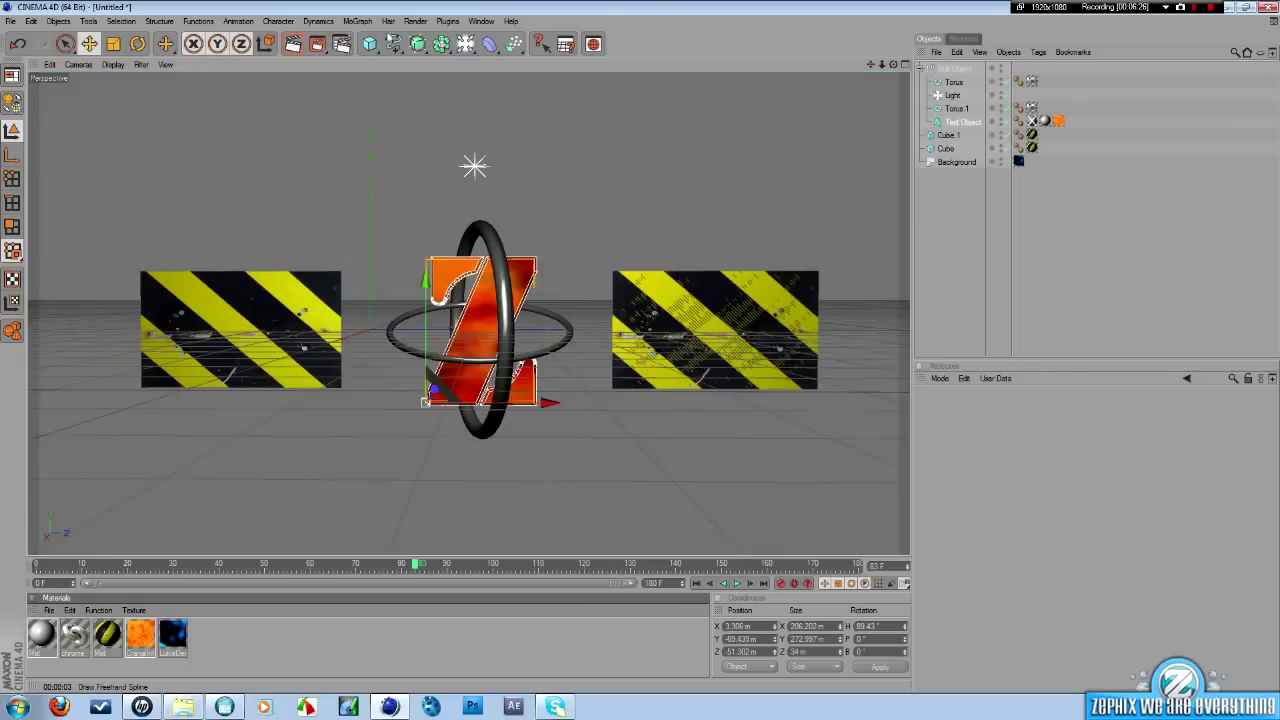
Add a MoGraph Text Object and rotate it to a heading of about 91° so it faces the view.
{"action": "left_click", "coordinate": [360, 21]}
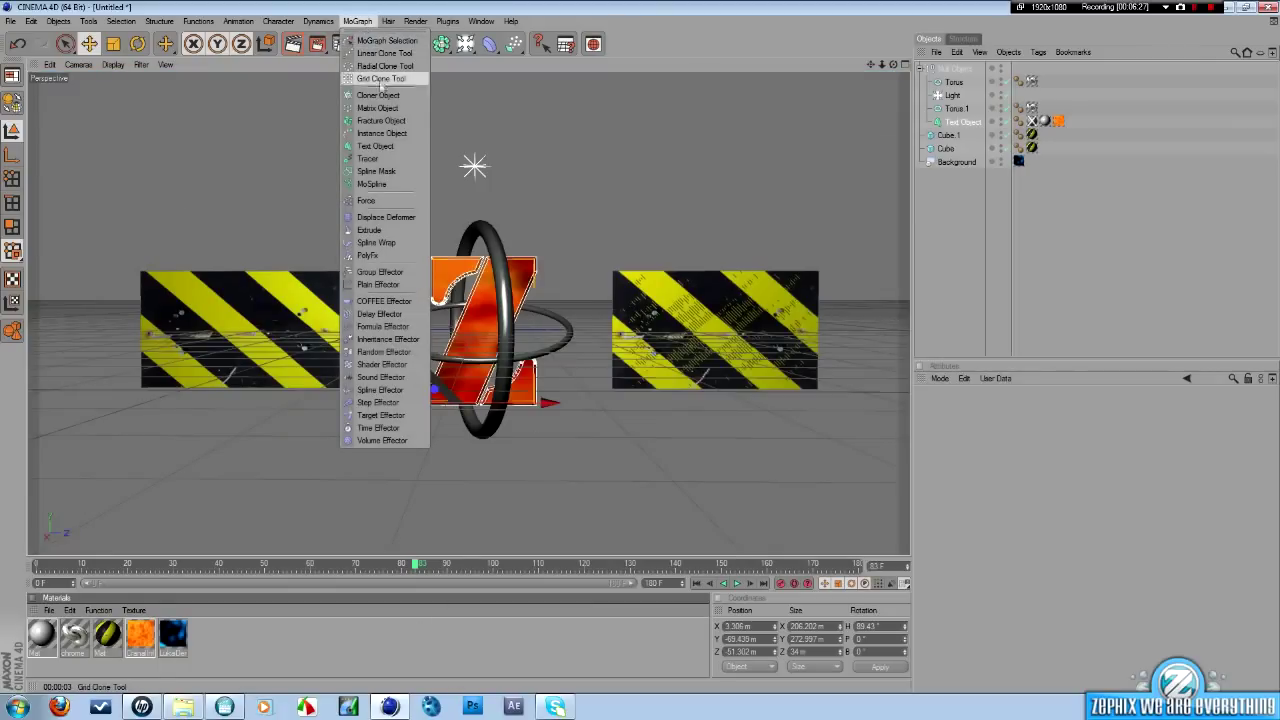
{"action": "left_click", "coordinate": [380, 146]}
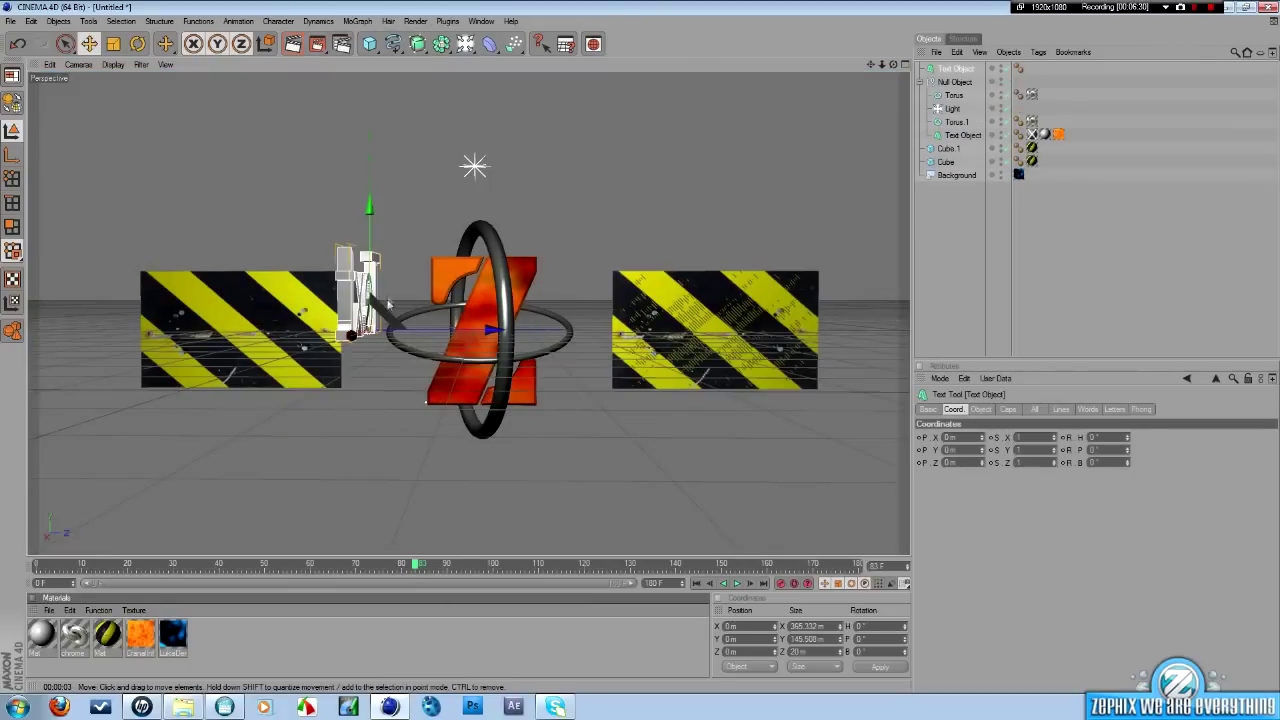
{"action": "left_click", "coordinate": [137, 44]}
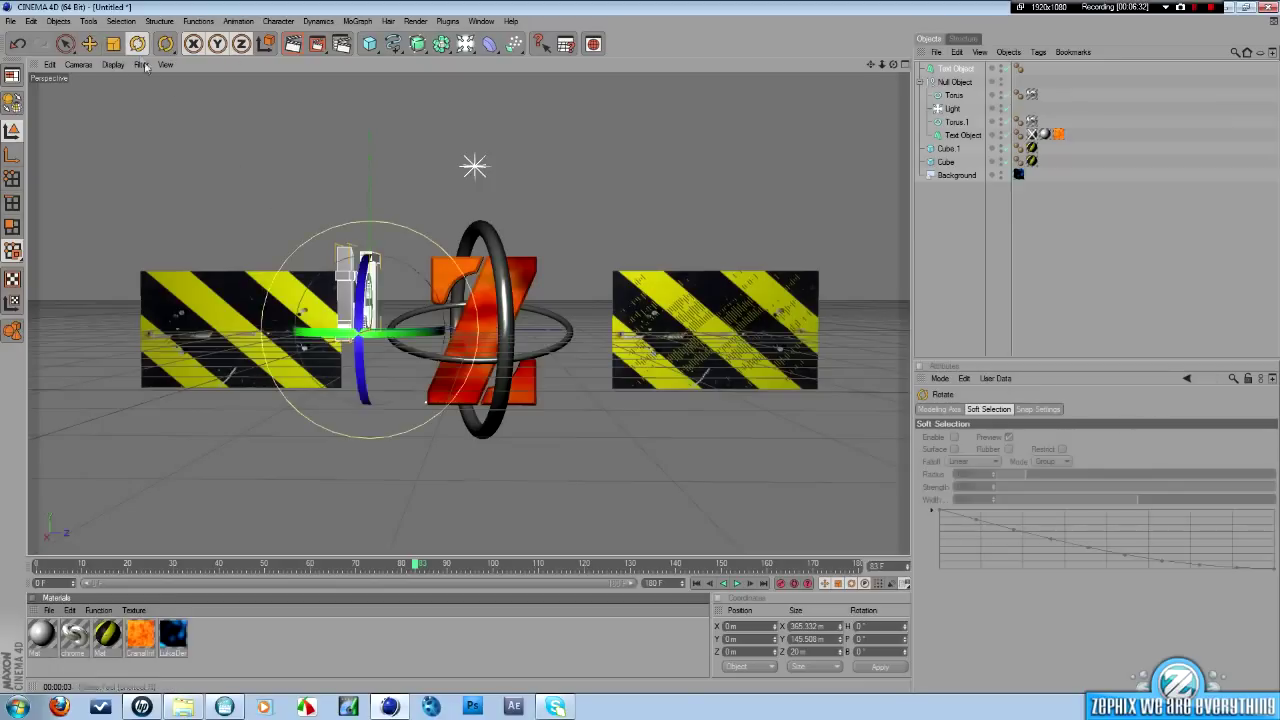
{"action": "left_click_drag", "start_coordinate": [326, 336], "coordinate": [412, 344]}
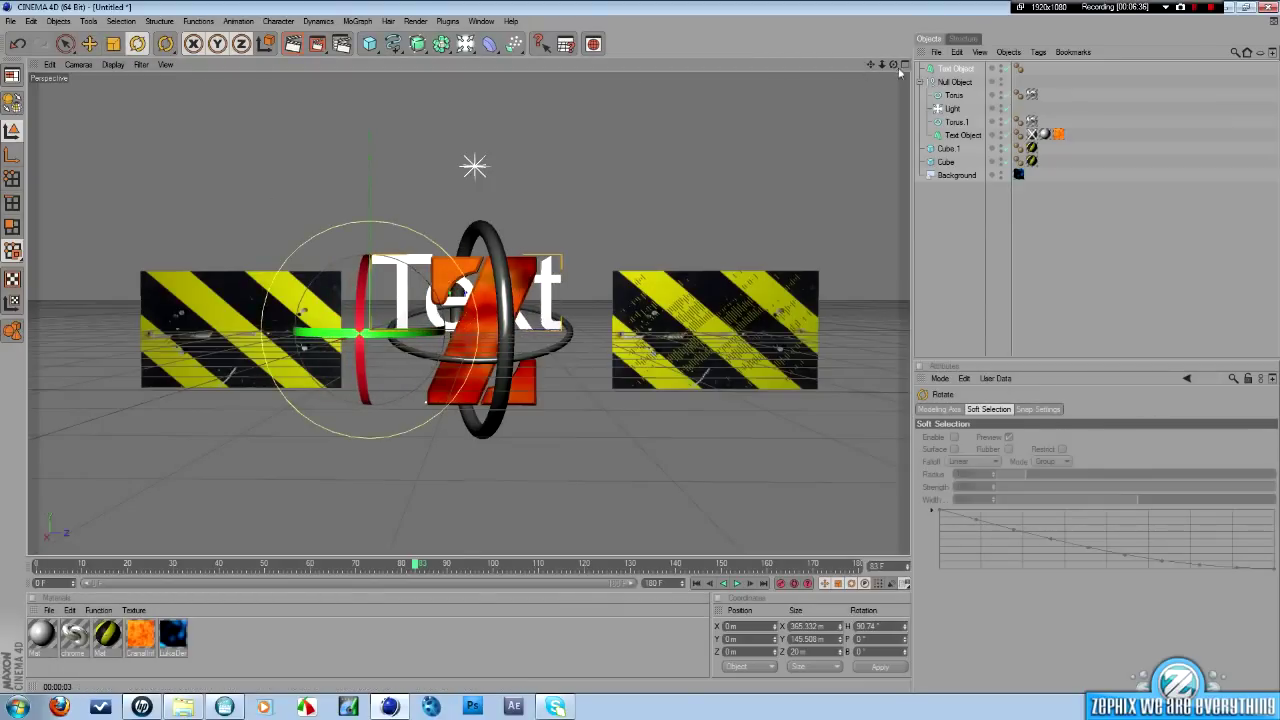
Raise the new Text Object above the Z logo to about 269 m along Y.
{"action": "left_click_drag", "start_coordinate": [893, 65], "coordinate": [298, 75]}
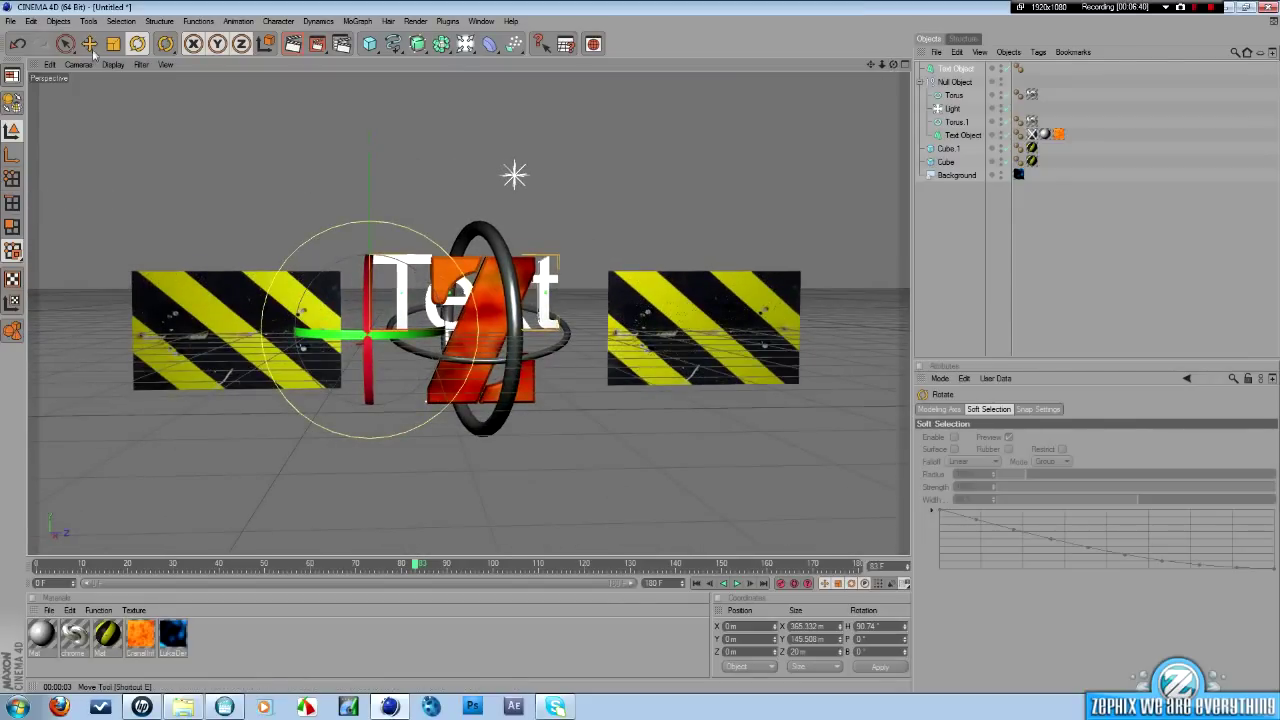
{"action": "key", "text": "e"}
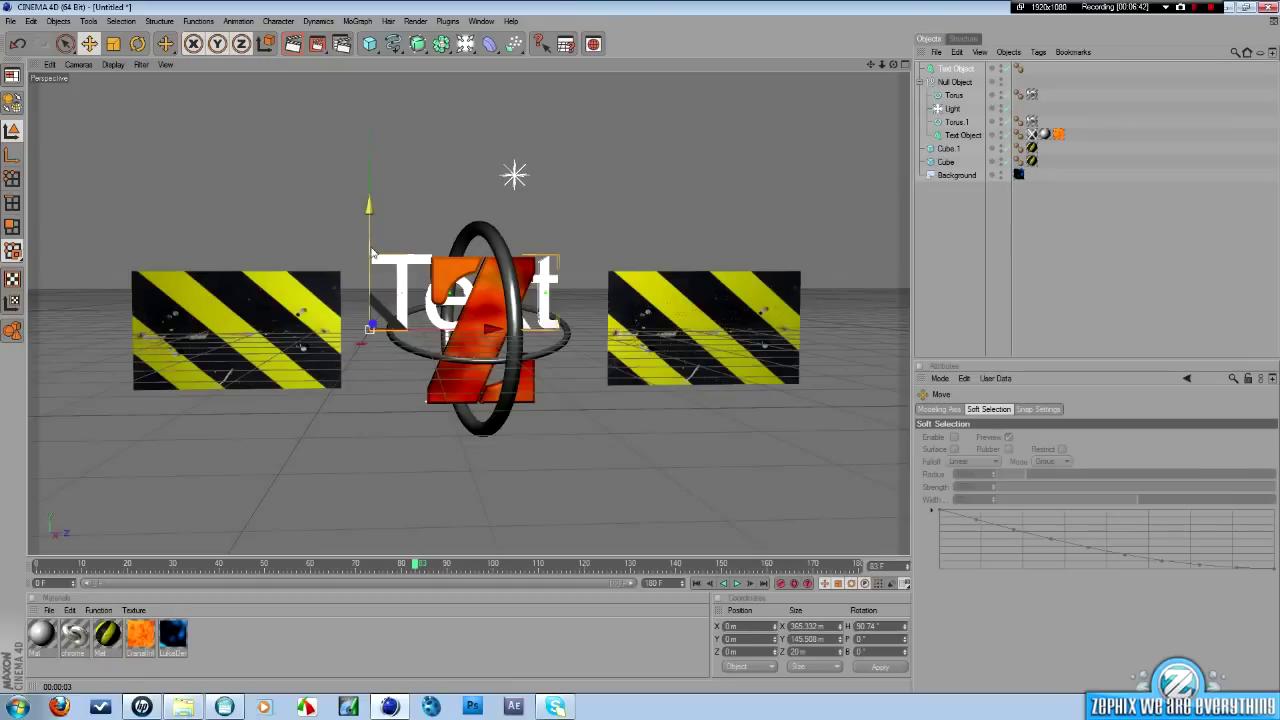
{"action": "left_click_drag", "start_coordinate": [370, 252], "coordinate": [370, 110]}
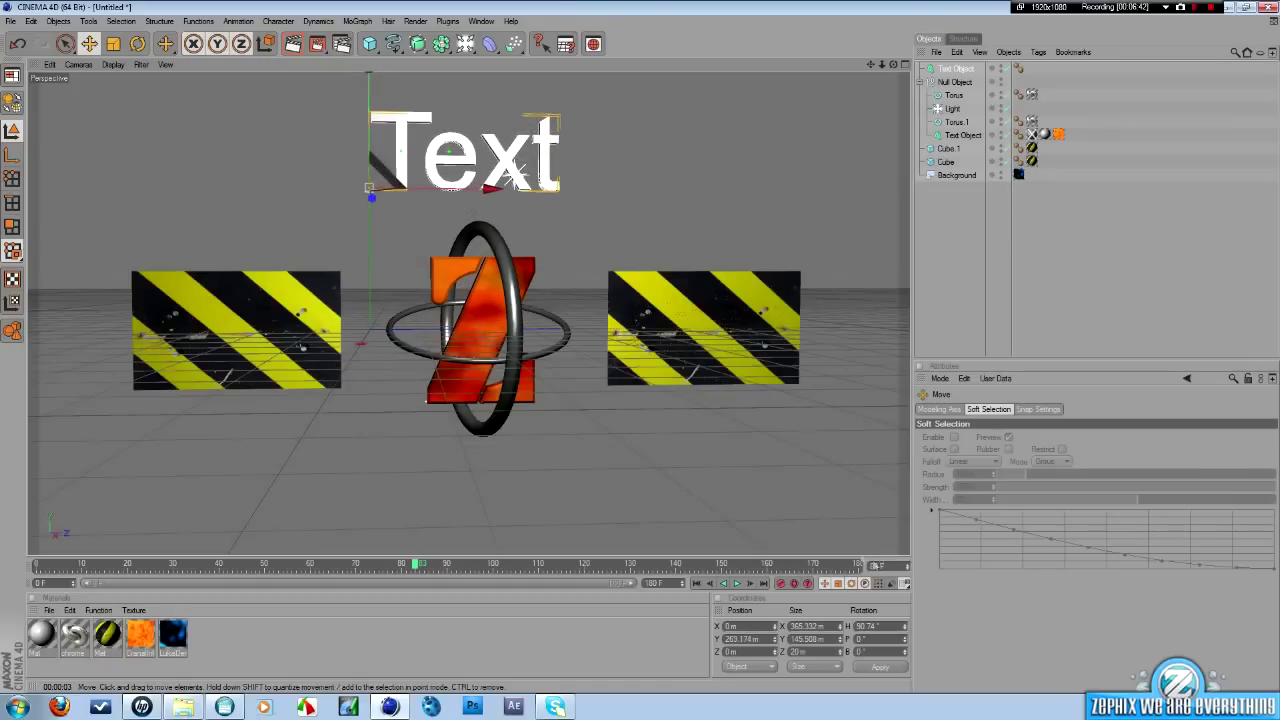
Replace the raised Text Object's wording with "THANKYOU FOR WATCHING".
{"action": "left_click", "coordinate": [953, 69]}
{"action": "left_click", "coordinate": [920, 81]}
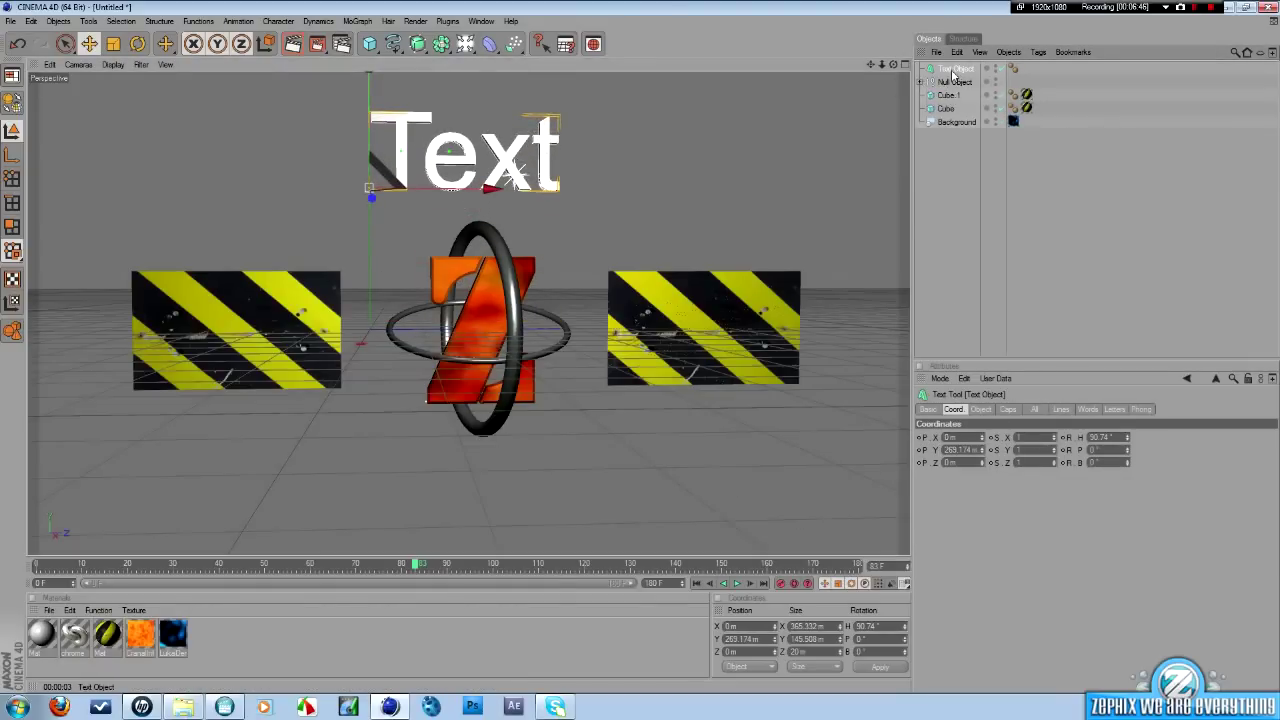
{"action": "left_click", "coordinate": [983, 410]}
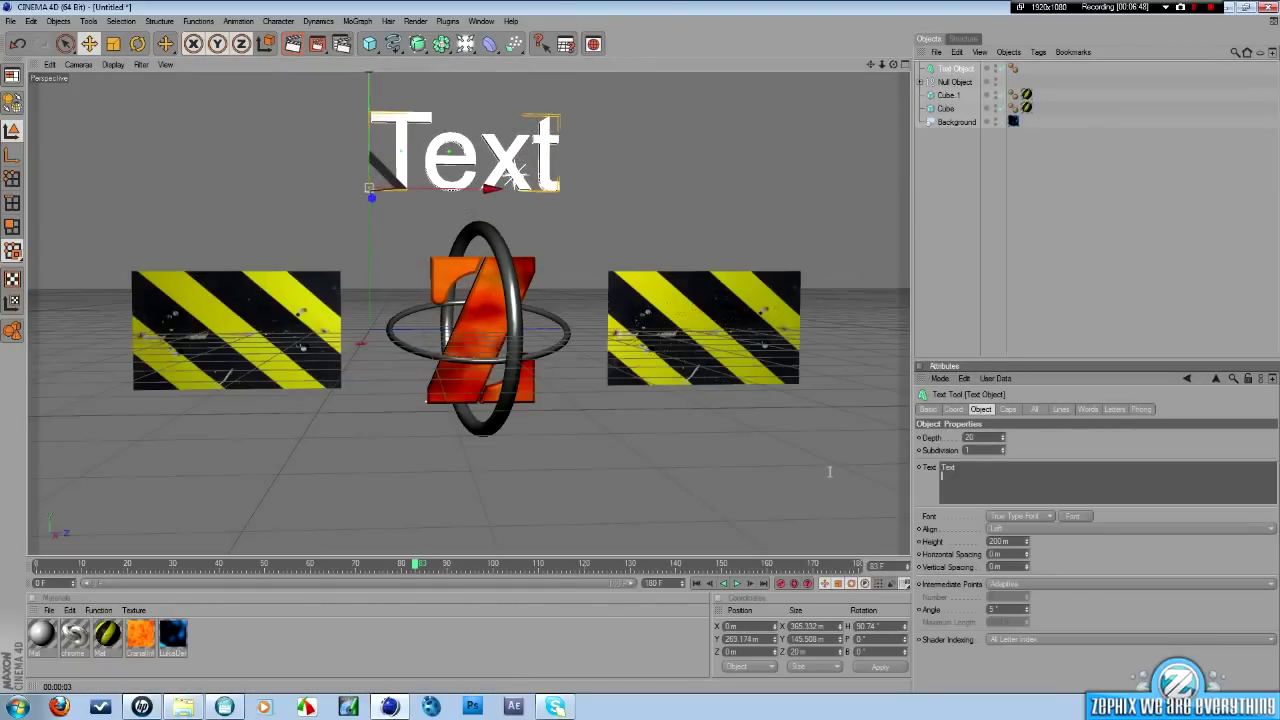
{"action": "left_click_drag", "start_coordinate": [830, 472], "coordinate": [939, 476]}
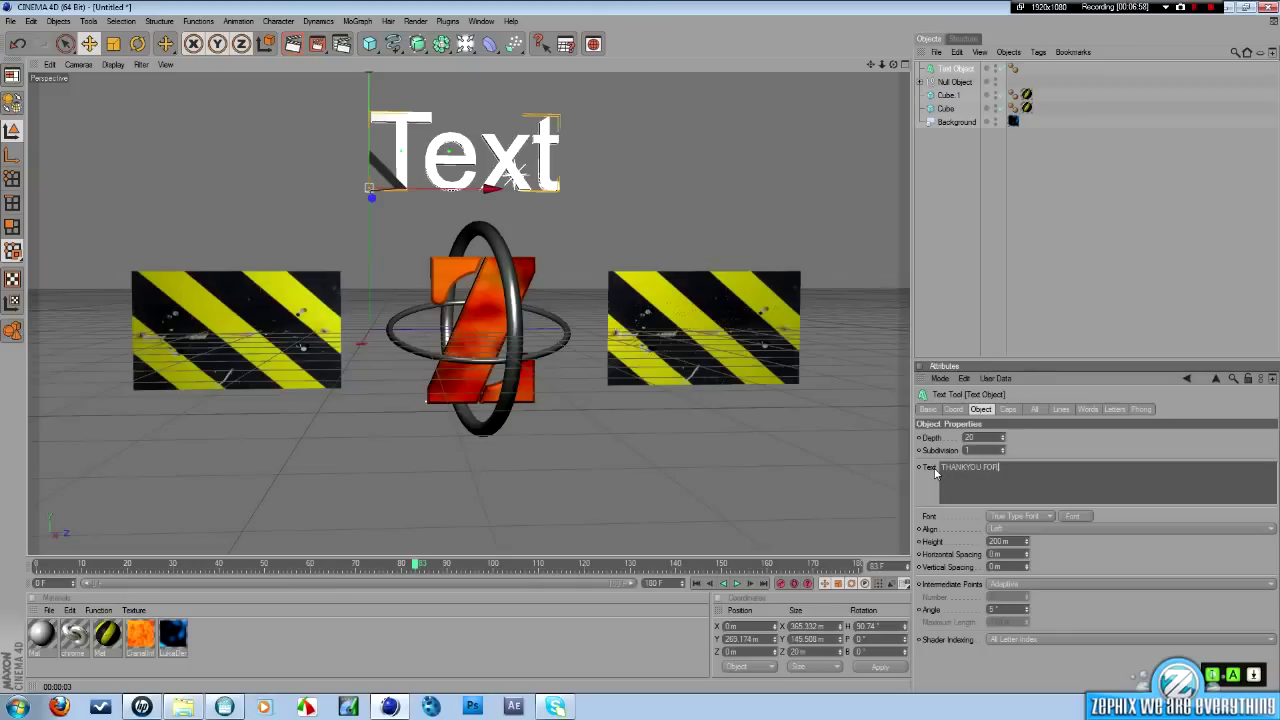
{"action": "type", "text": "NG"}
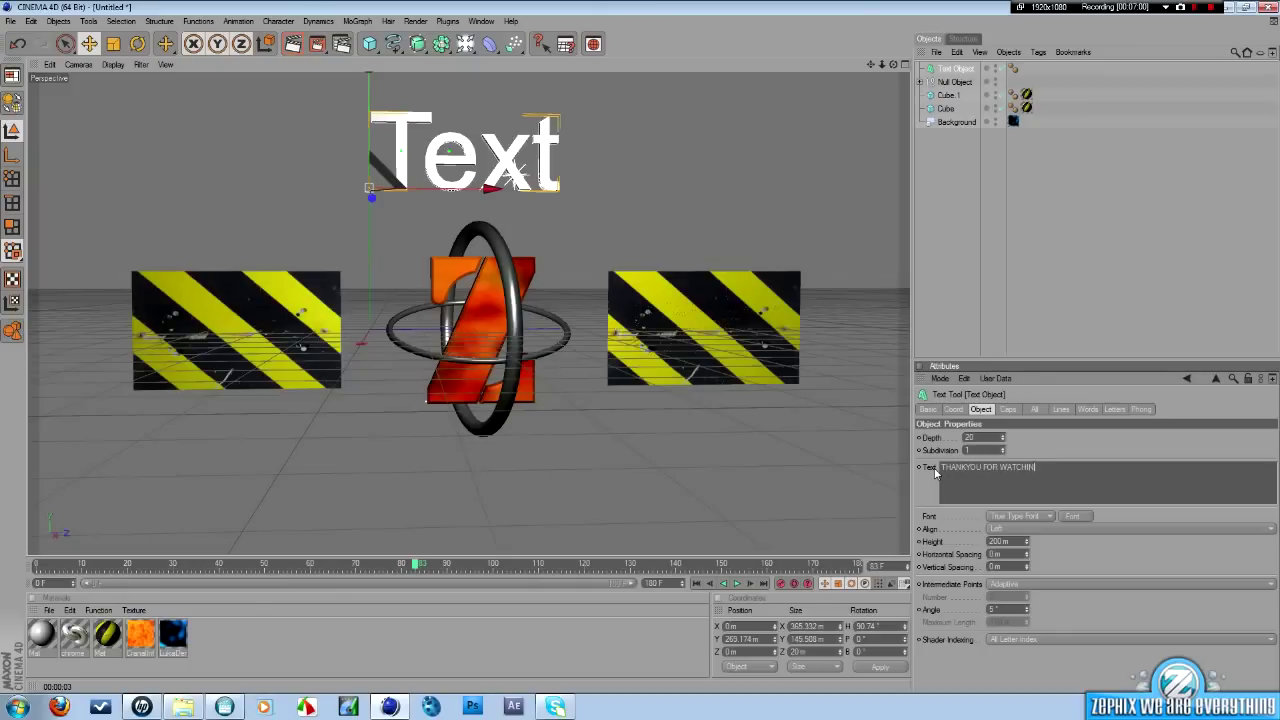
Set the heading text's font to Transformers in the Condensed Bold style.
{"action": "left_click", "coordinate": [1074, 516]}
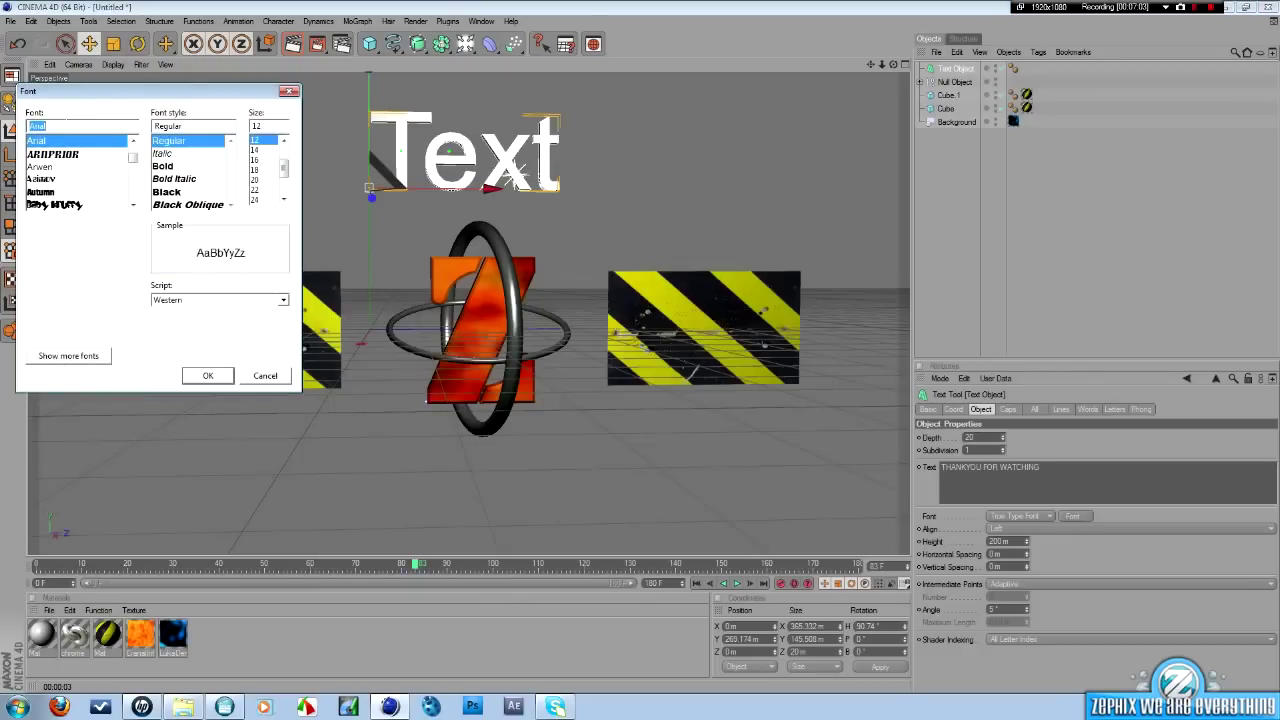
{"action": "type", "text": "TRAN"}
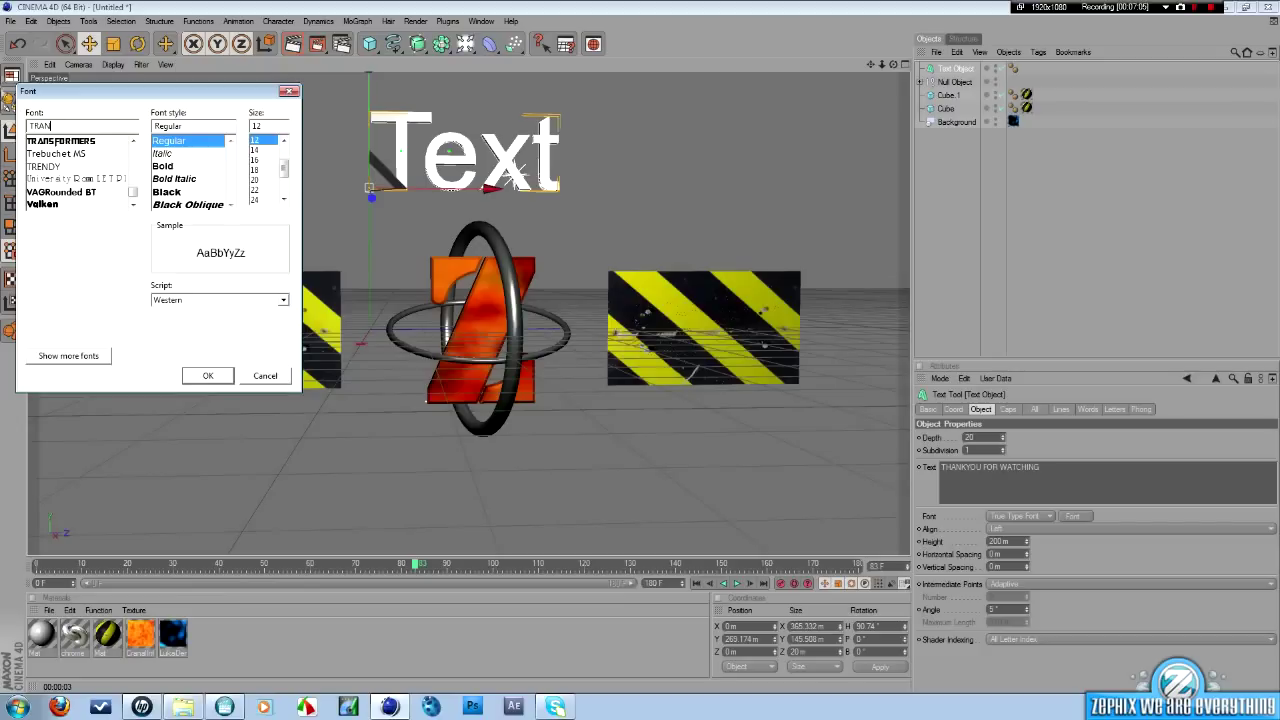
{"action": "left_click", "coordinate": [80, 144]}
{"action": "left_click", "coordinate": [186, 148]}
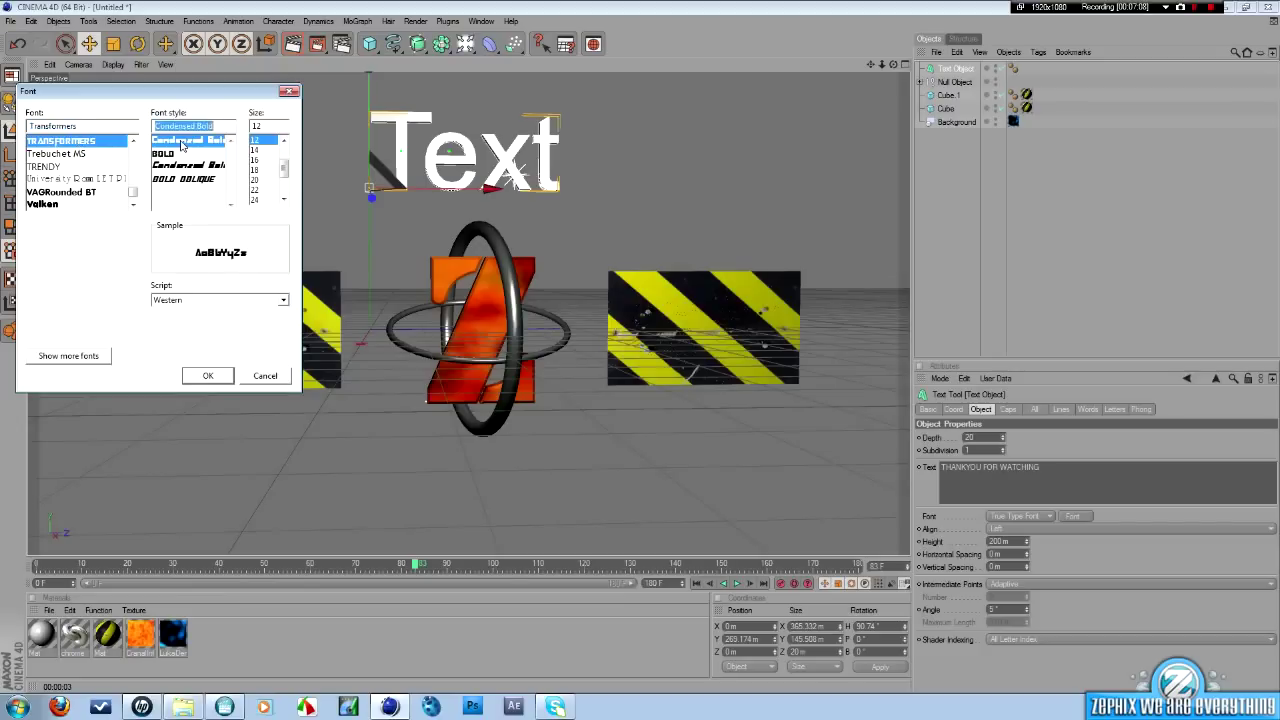
{"action": "left_click", "coordinate": [207, 376]}
Move the heading text to about -573 m along Z and set its height to 118 m.
{"action": "left_click_drag", "start_coordinate": [464, 190], "coordinate": [150, 187]}
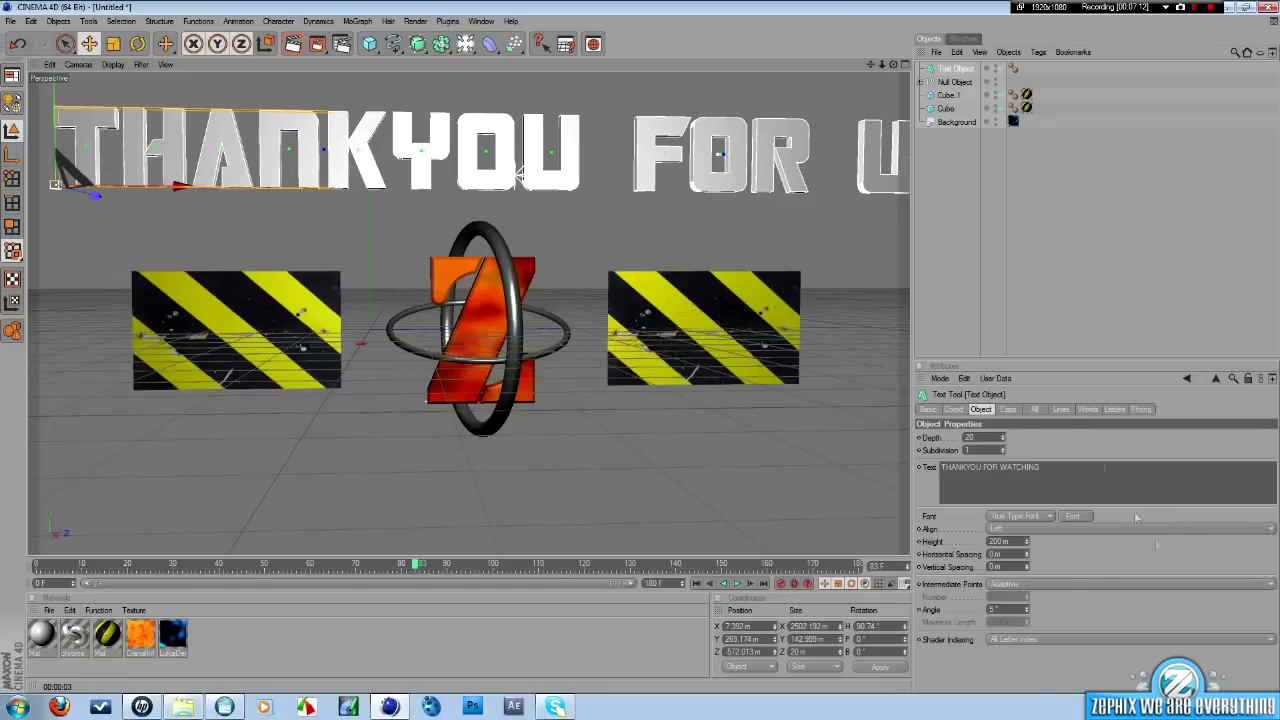
{"action": "left_click_drag", "start_coordinate": [1028, 545], "coordinate": [1028, 546]}
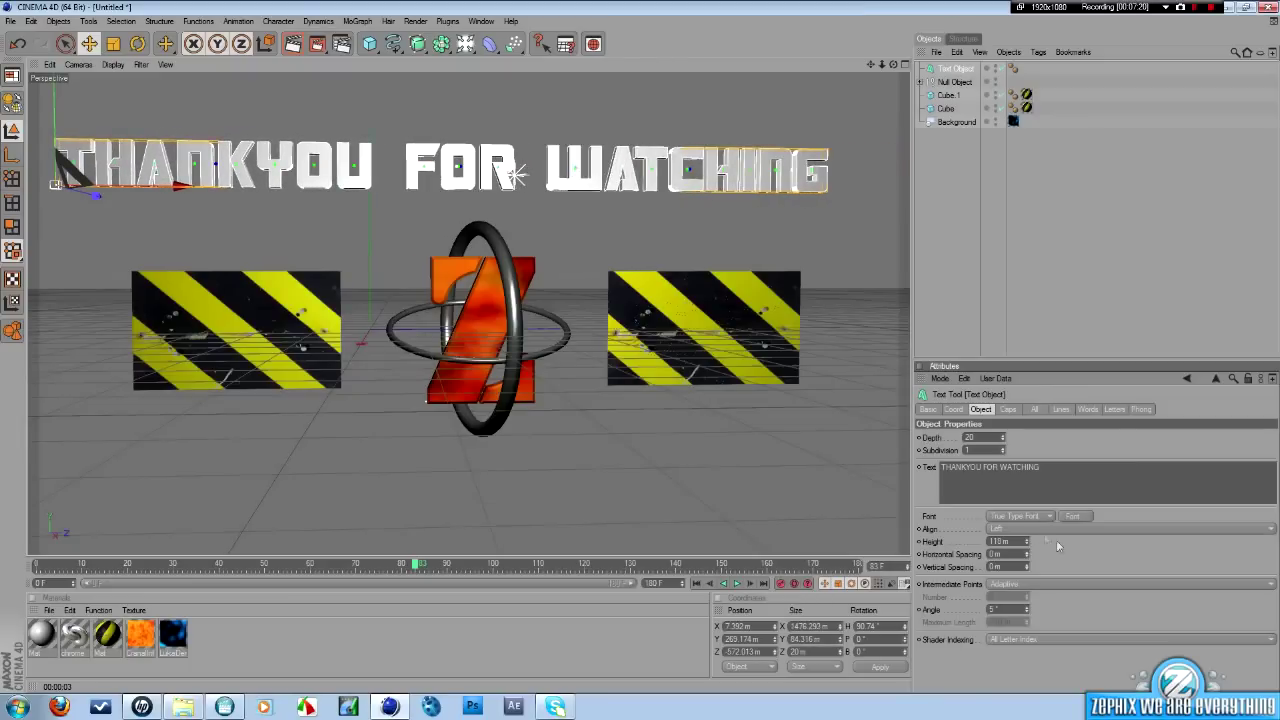
Give the heading text a Fillet Cap at its start and set its horizontal spacing to 4 m.
{"action": "left_click", "coordinate": [1008, 409]}
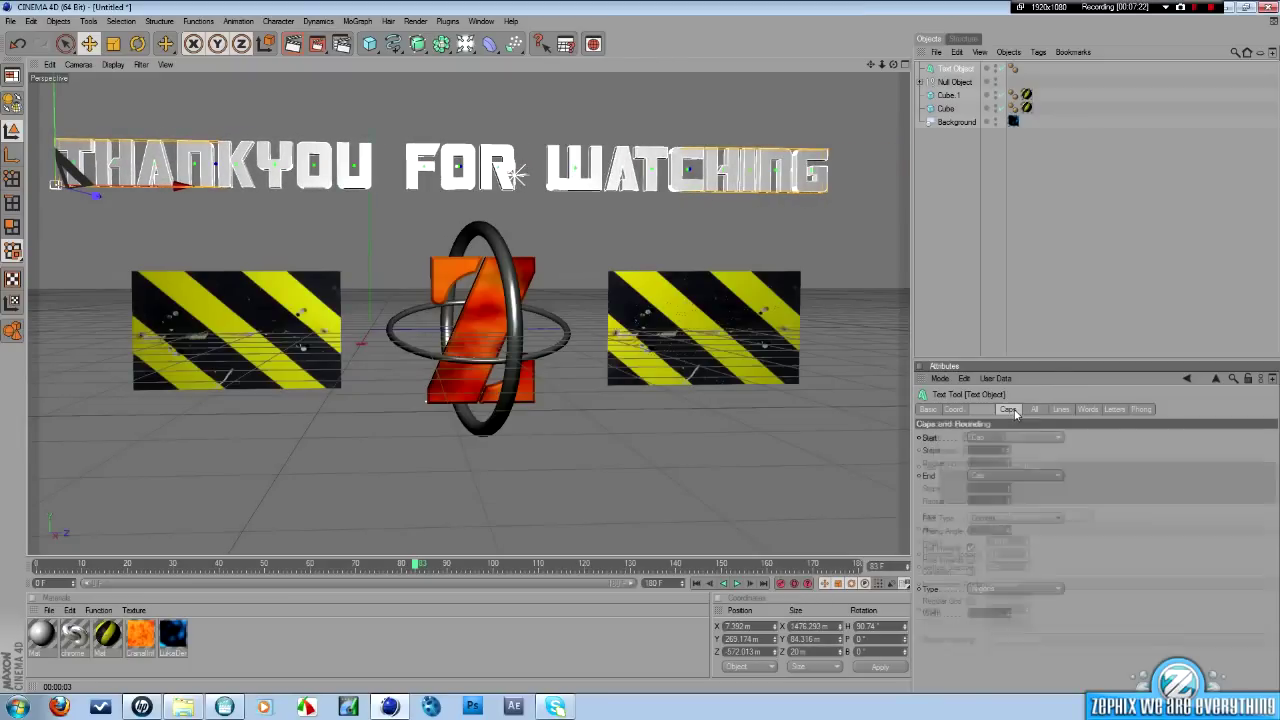
{"action": "left_click", "coordinate": [1015, 437]}
{"action": "left_click", "coordinate": [1013, 497]}
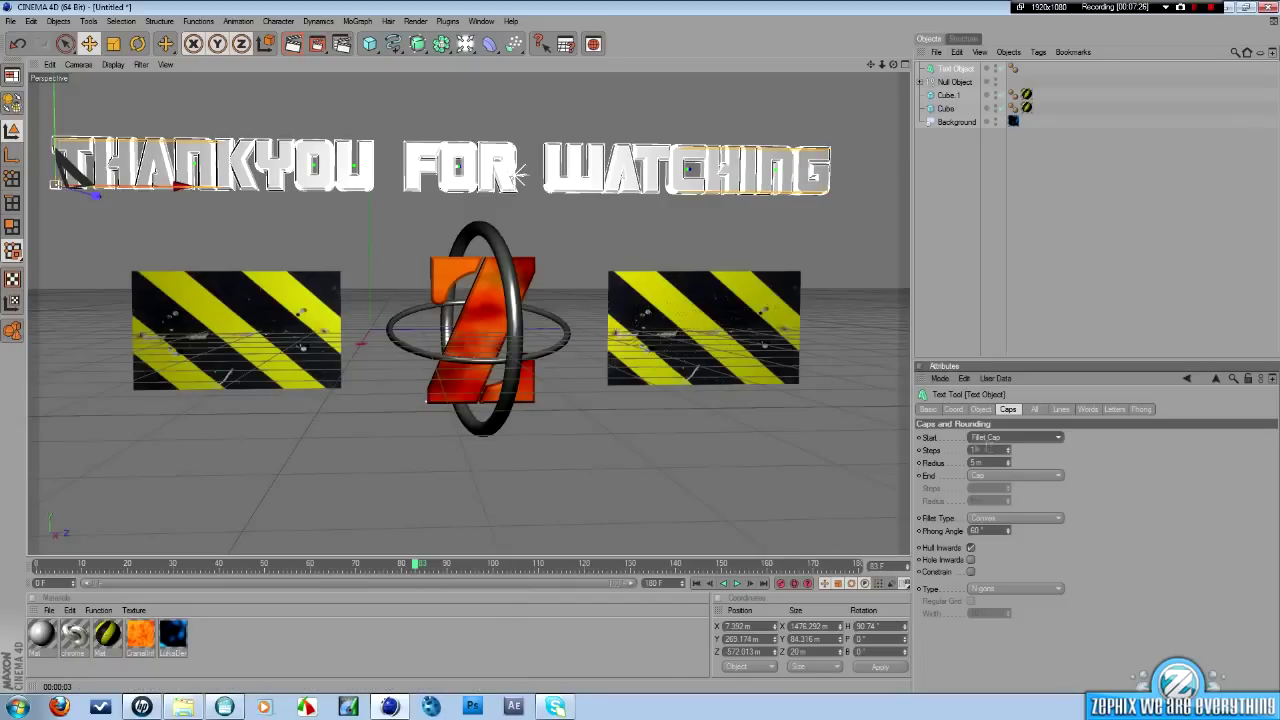
{"action": "left_click", "coordinate": [979, 409]}
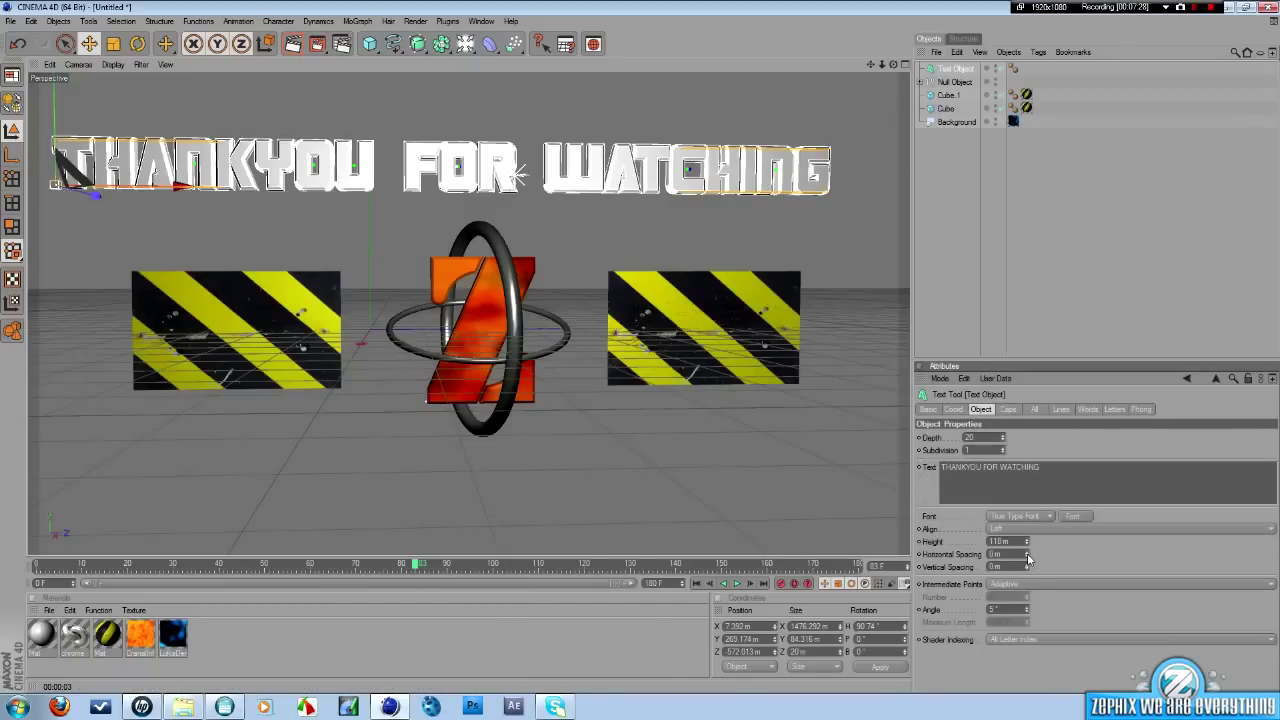
{"action": "left_click_drag", "start_coordinate": [1027, 556], "coordinate": [1027, 556]}
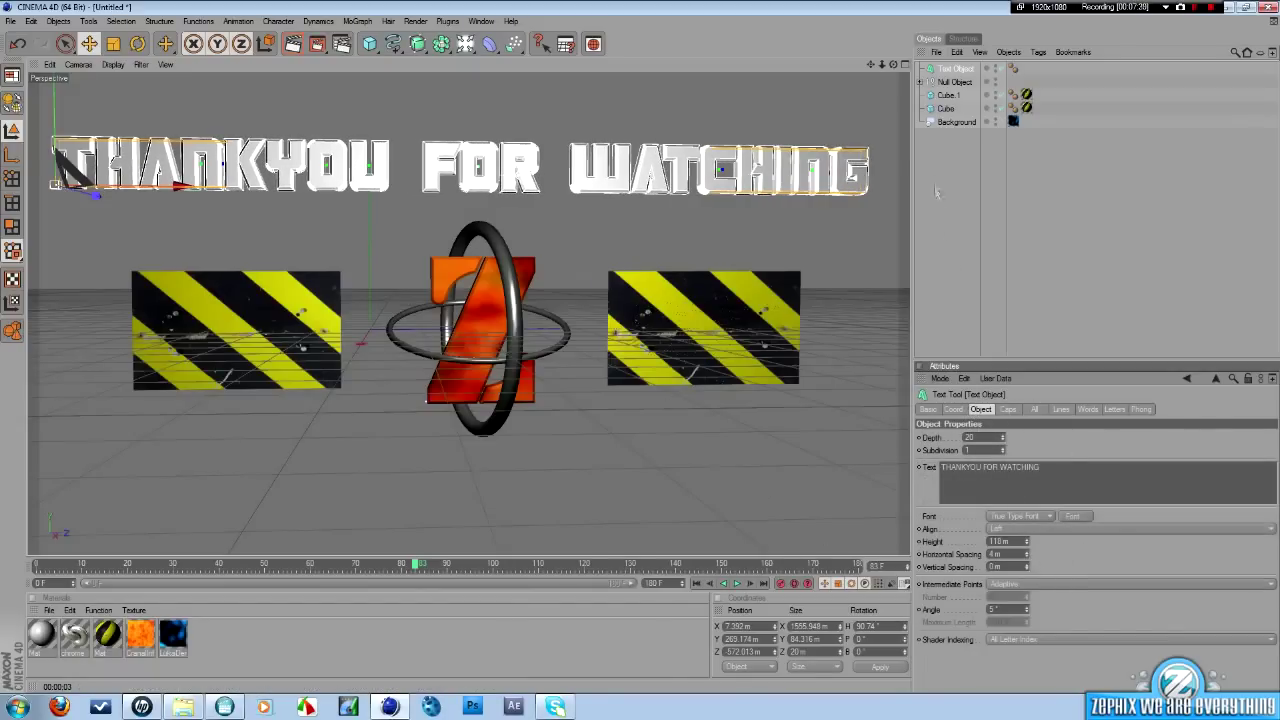
Center the heading text over the logo and panels by moving it to about -589 m along Z.
{"action": "left_click_drag", "start_coordinate": [893, 64], "coordinate": [871, 85]}
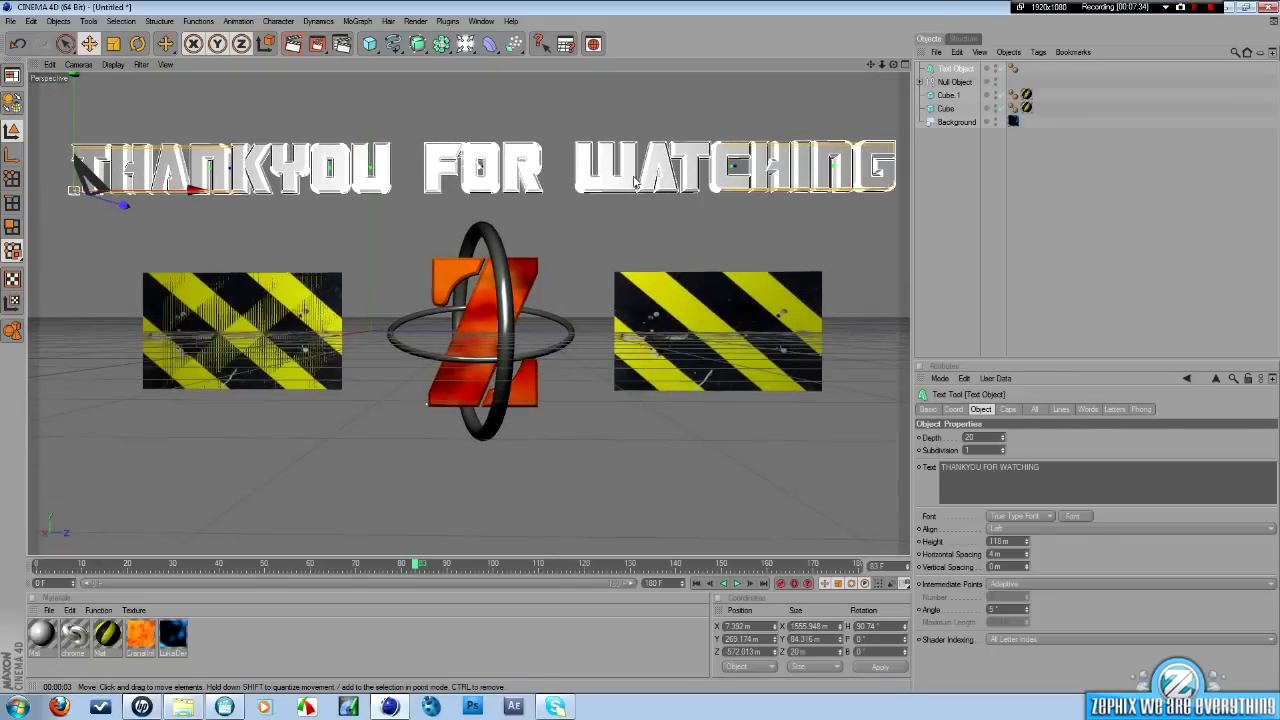
{"action": "left_click_drag", "start_coordinate": [175, 191], "coordinate": [113, 205]}
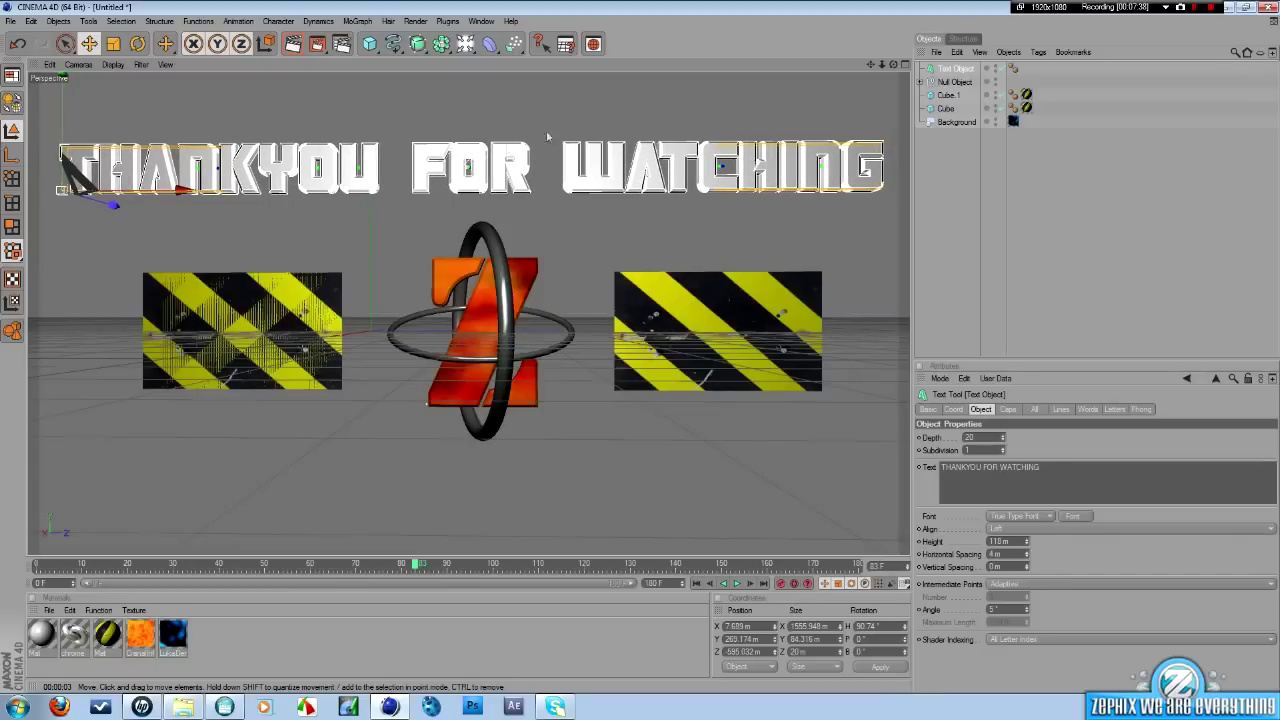
{"action": "left_click_drag", "start_coordinate": [870, 64], "coordinate": [858, 66]}
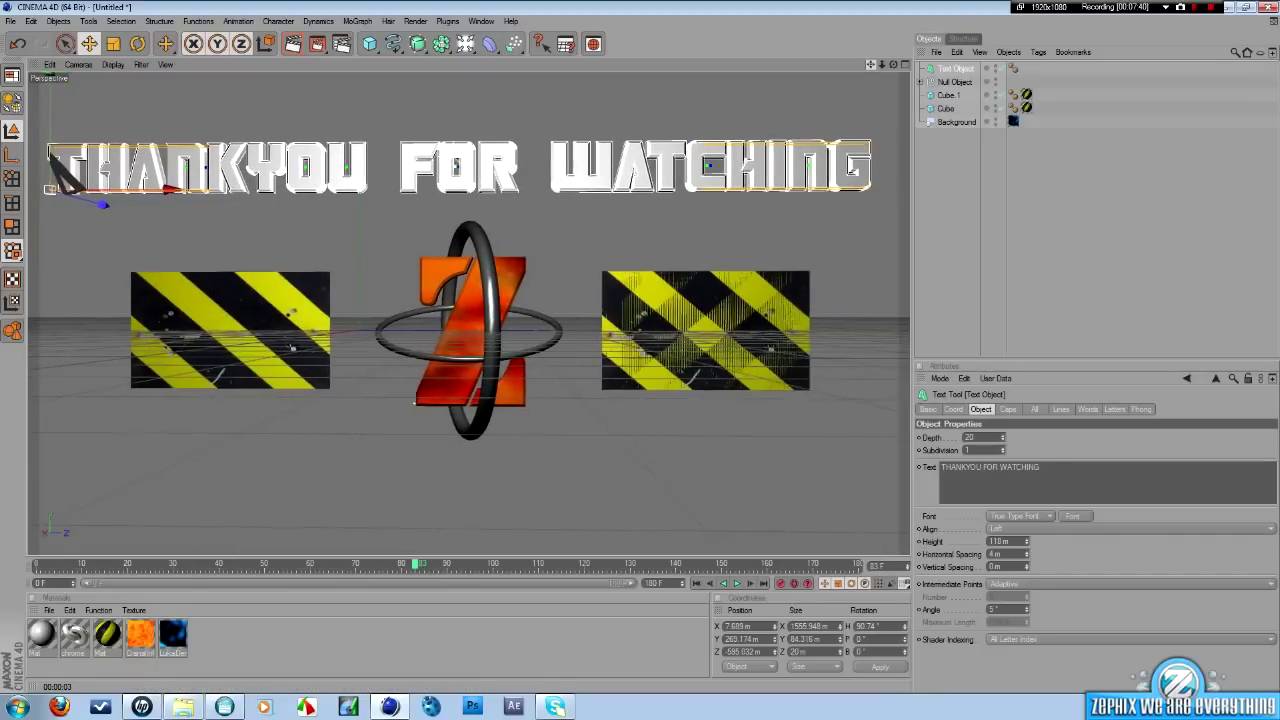
{"action": "left_click_drag", "start_coordinate": [171, 189], "coordinate": [174, 189]}
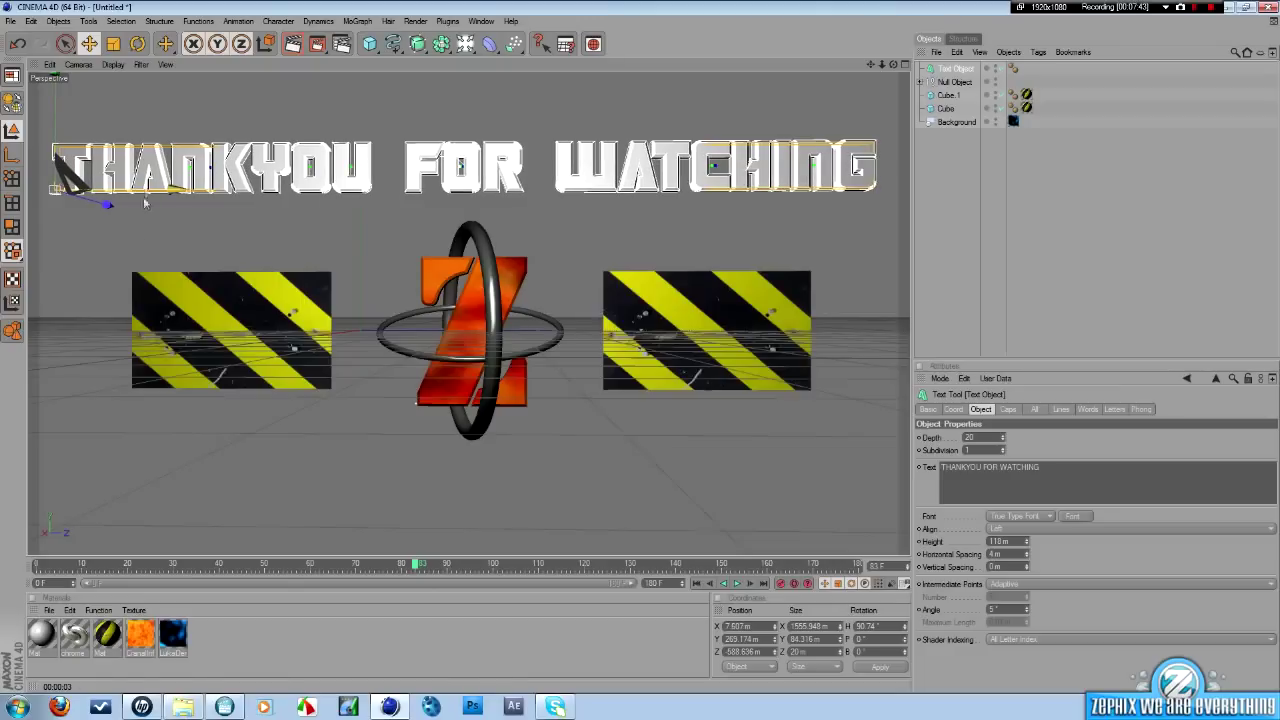
Create a new material and set its color to a bright blue of RGB 2, 90, 255.
{"action": "double_click", "coordinate": [255, 653]}
{"action": "left_click", "coordinate": [978, 499]}
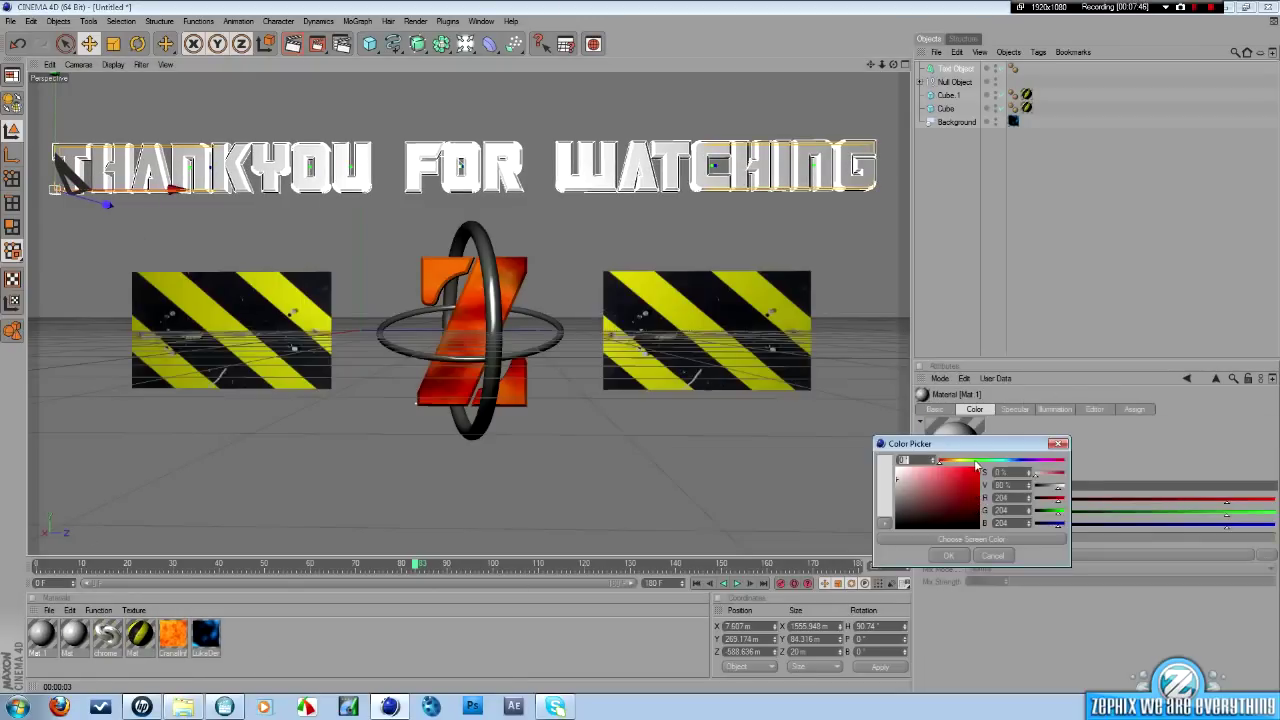
{"action": "left_click_drag", "start_coordinate": [976, 466], "coordinate": [1015, 456]}
{"action": "left_click_drag", "start_coordinate": [965, 490], "coordinate": [980, 470]}
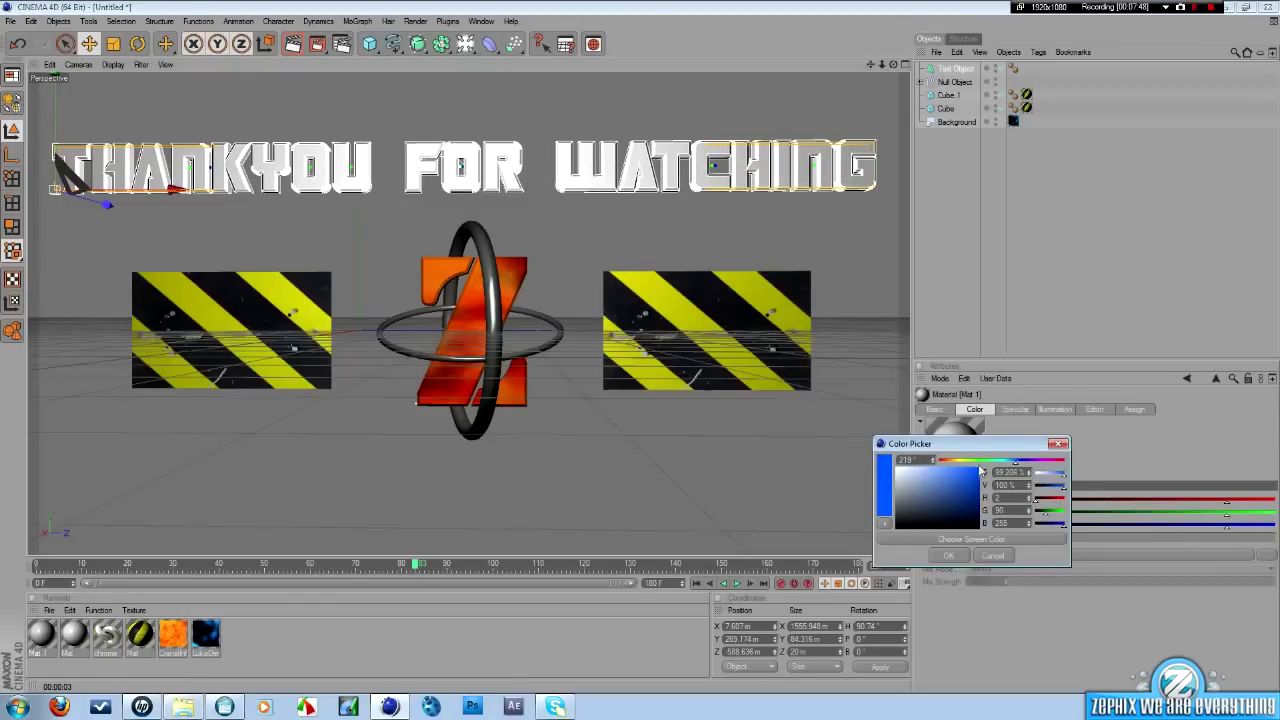
{"action": "left_click", "coordinate": [947, 556]}
Enable reflection on the blue material at a reduced strength and apply the material to the heading text.
{"action": "left_click", "coordinate": [936, 410]}
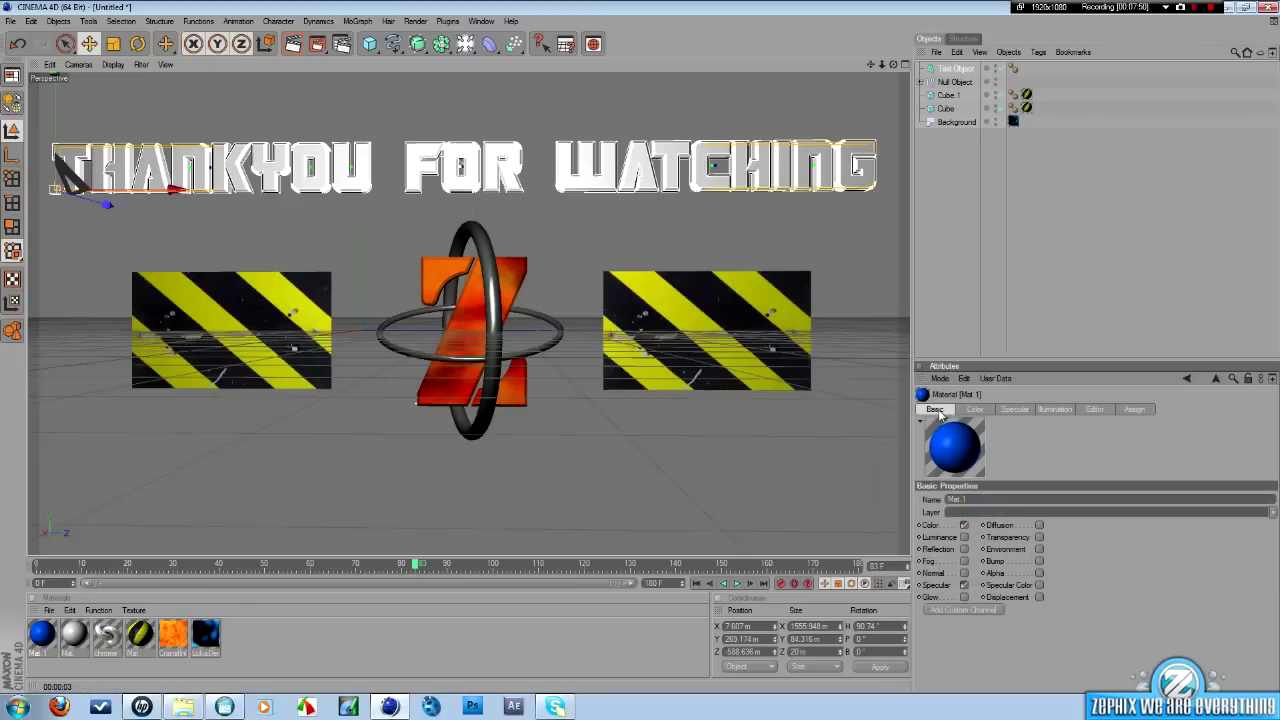
{"action": "left_click", "coordinate": [964, 549]}
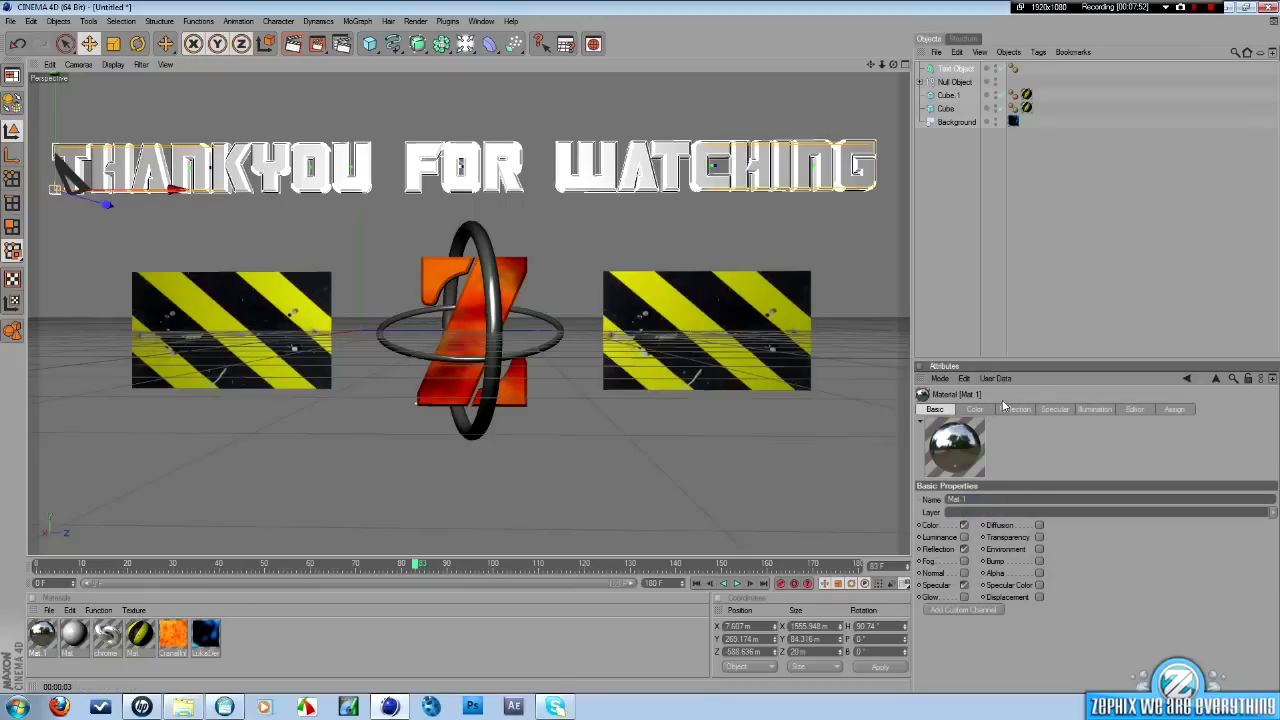
{"action": "left_click", "coordinate": [1012, 409]}
{"action": "left_click_drag", "start_coordinate": [1027, 542], "coordinate": [1052, 537]}
{"action": "left_click_drag", "start_coordinate": [957, 452], "coordinate": [976, 72]}
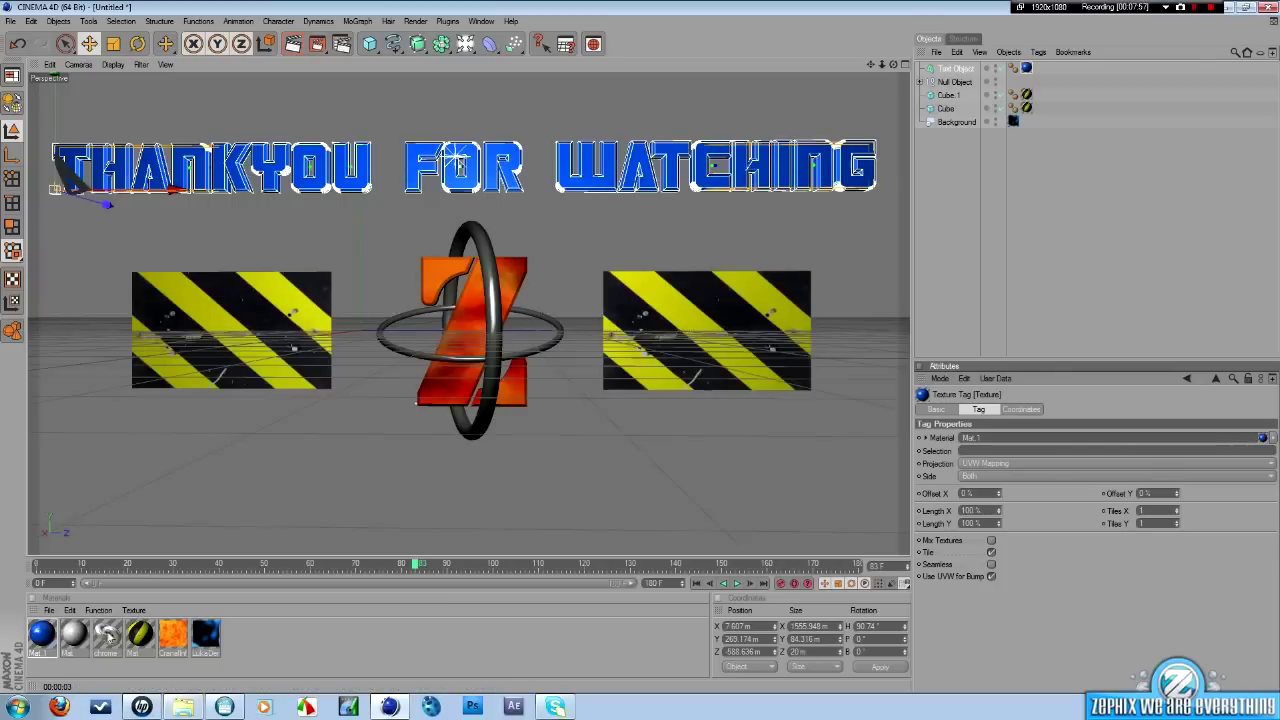
Apply the grey Mat material to the heading text, restricted to selection R1, and render the active view.
{"action": "left_click_drag", "start_coordinate": [79, 640], "coordinate": [626, 418]}
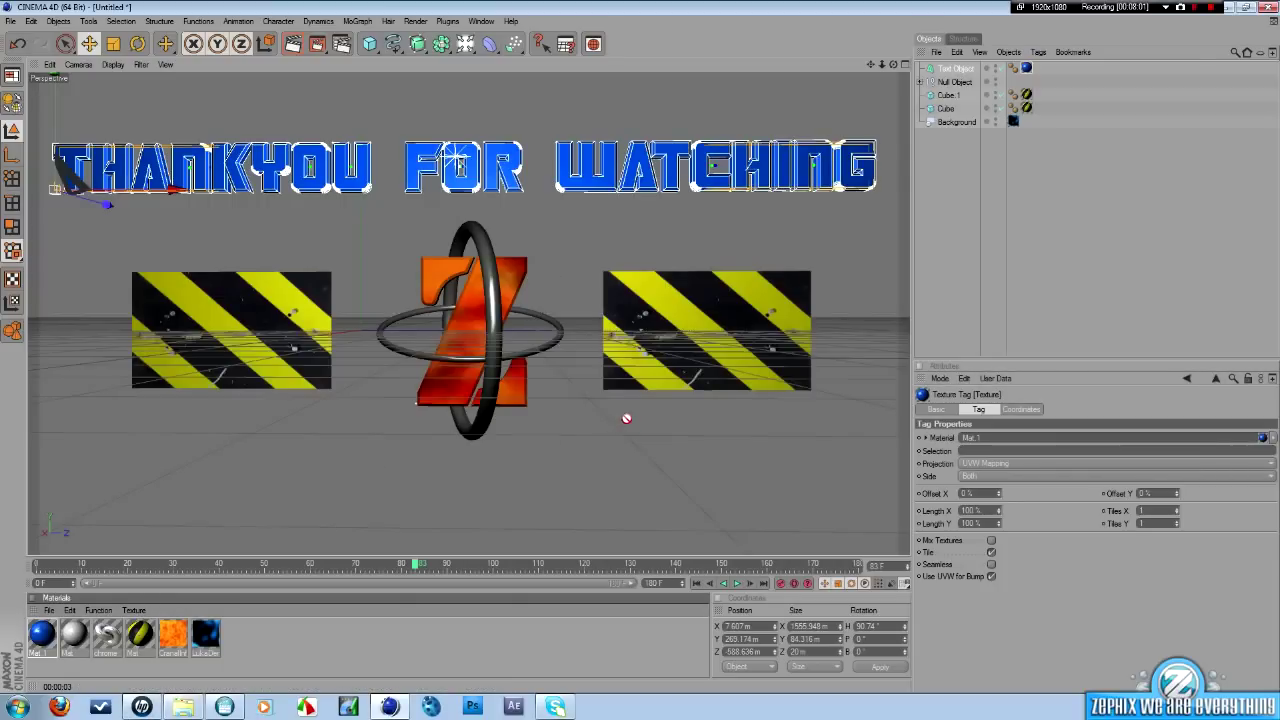
{"action": "left_click_drag", "start_coordinate": [626, 418], "coordinate": [968, 73]}
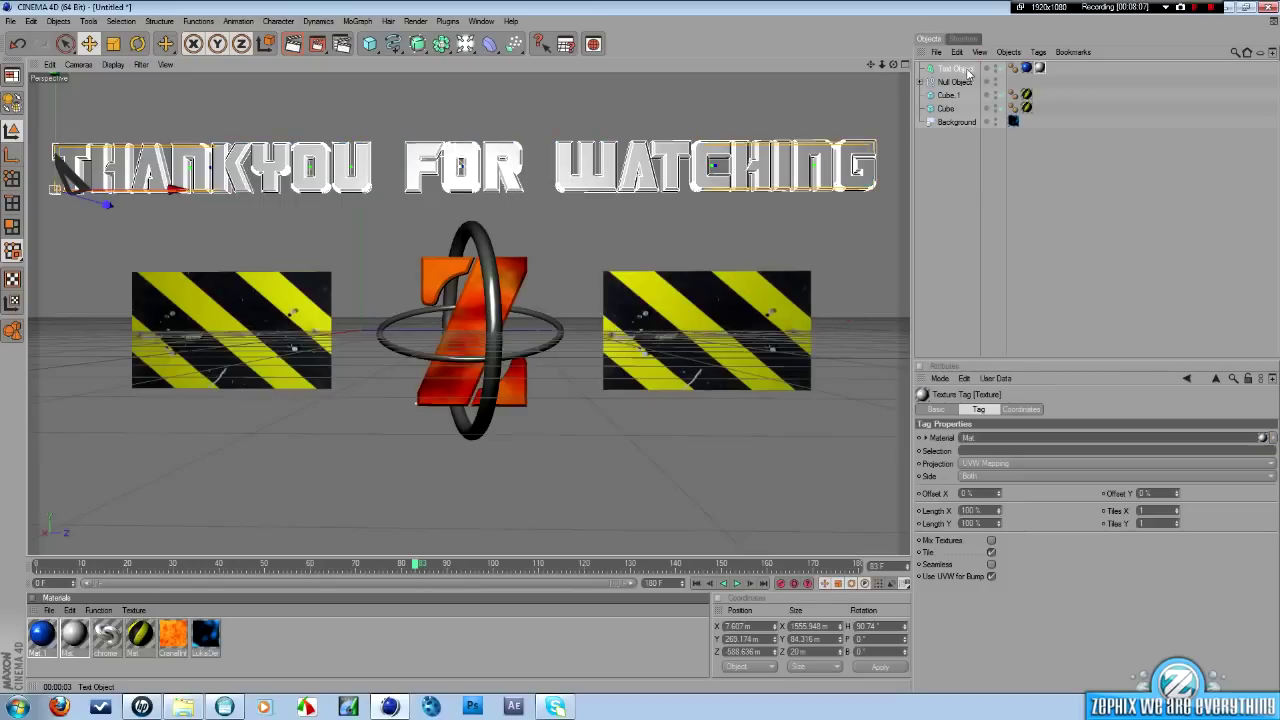
{"action": "left_click", "coordinate": [1002, 451]}
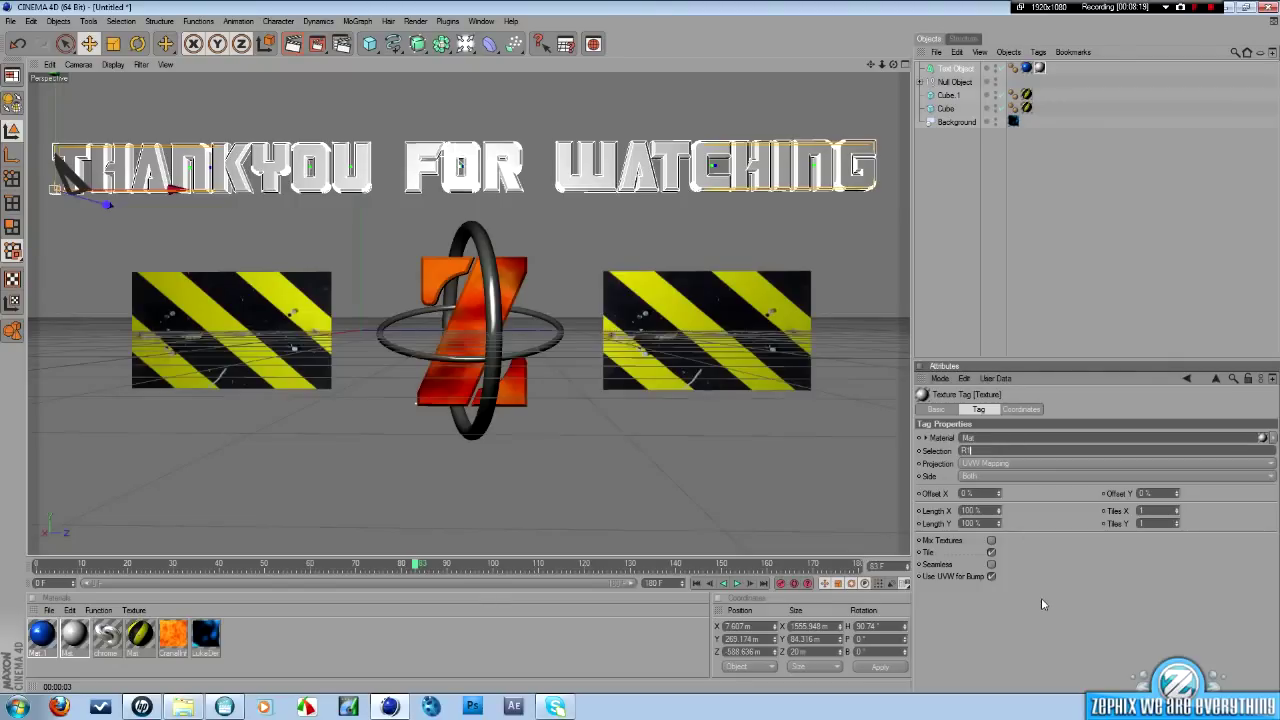
{"action": "key", "text": "Return"}
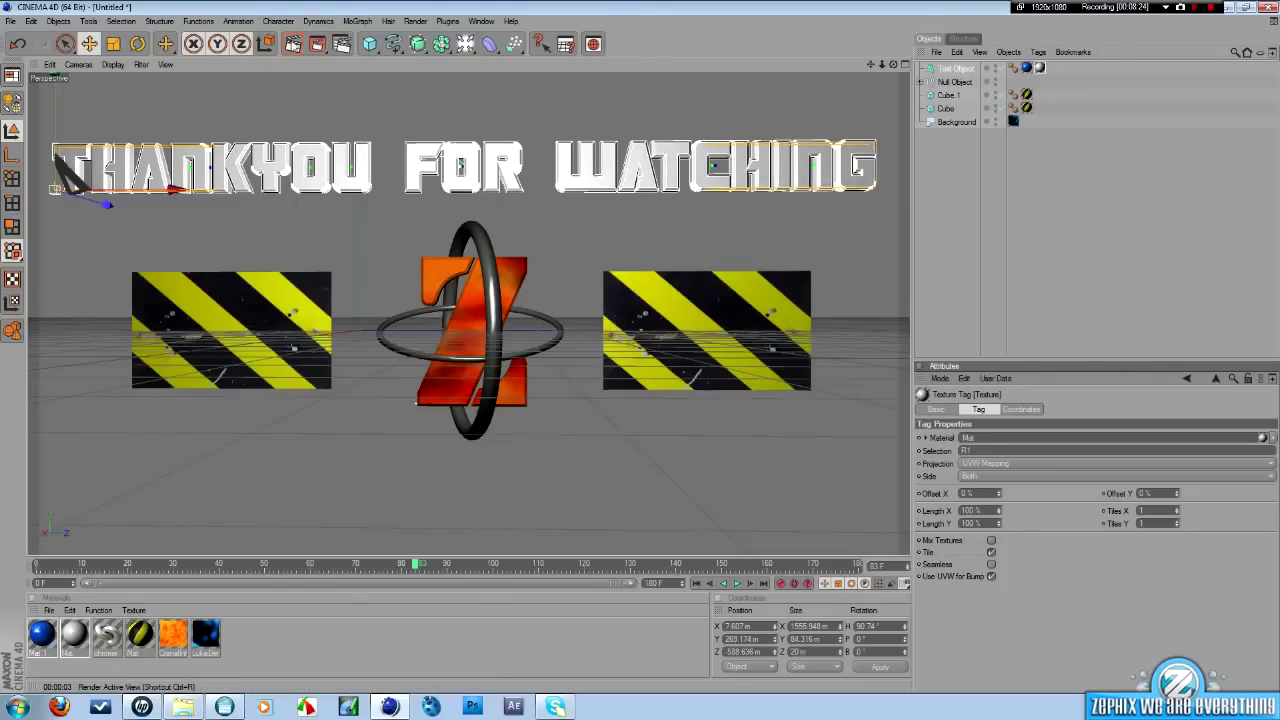
{"action": "left_click", "coordinate": [292, 44]}
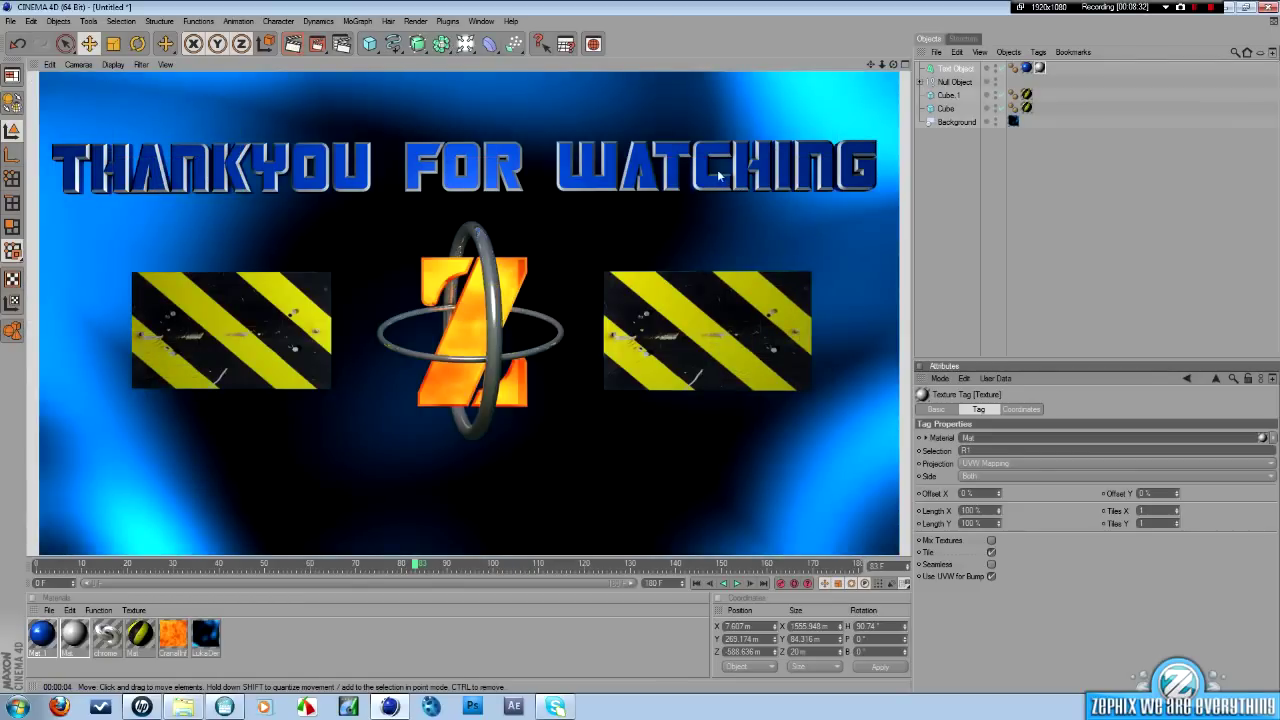
Duplicate the heading text and move the copy below the logo to about -372 m along Y.
{"action": "left_click", "coordinate": [956, 69]}
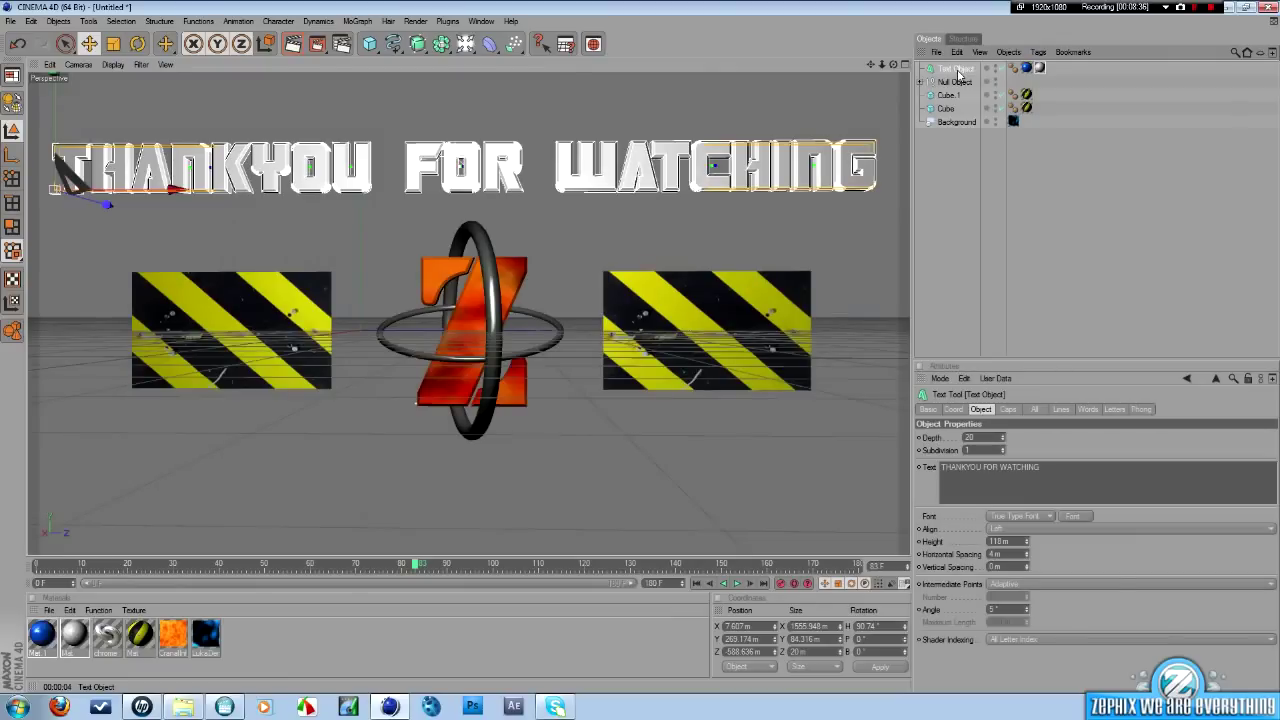
{"action": "key", "text": "ctrl+c"}
{"action": "key", "text": "ctrl+v"}
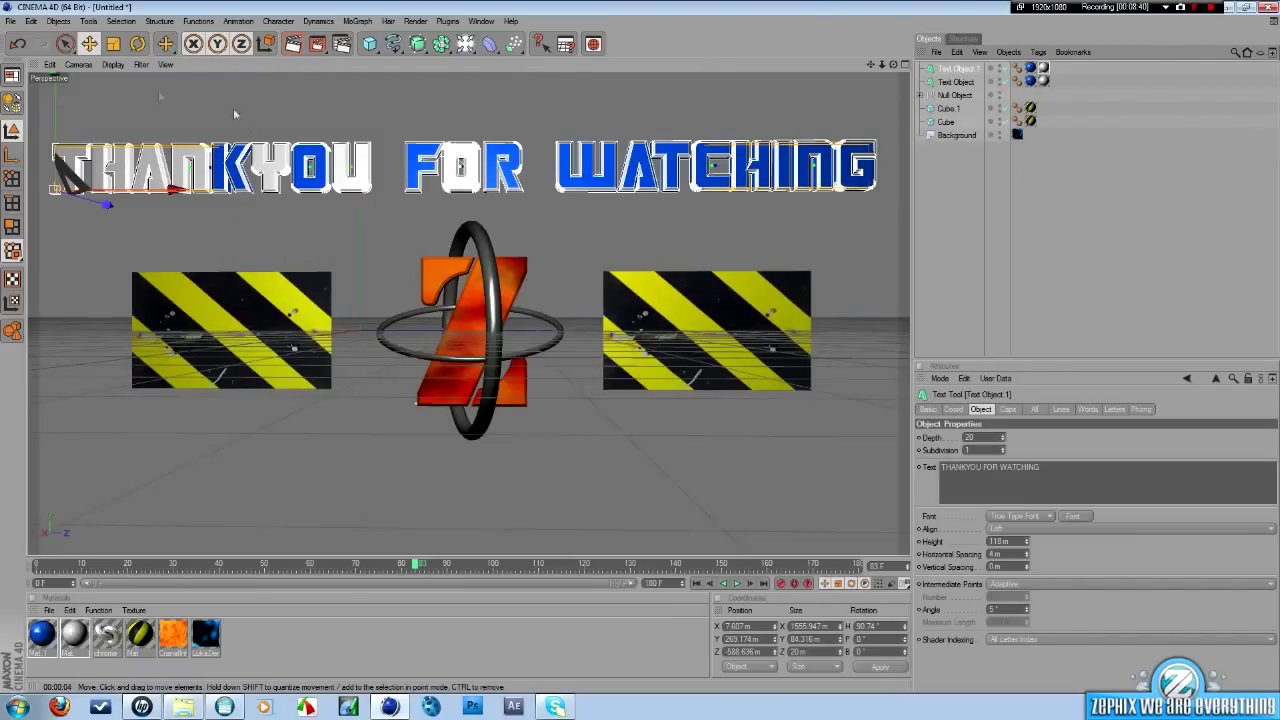
{"action": "left_click_drag", "start_coordinate": [53, 92], "coordinate": [53, 405]}
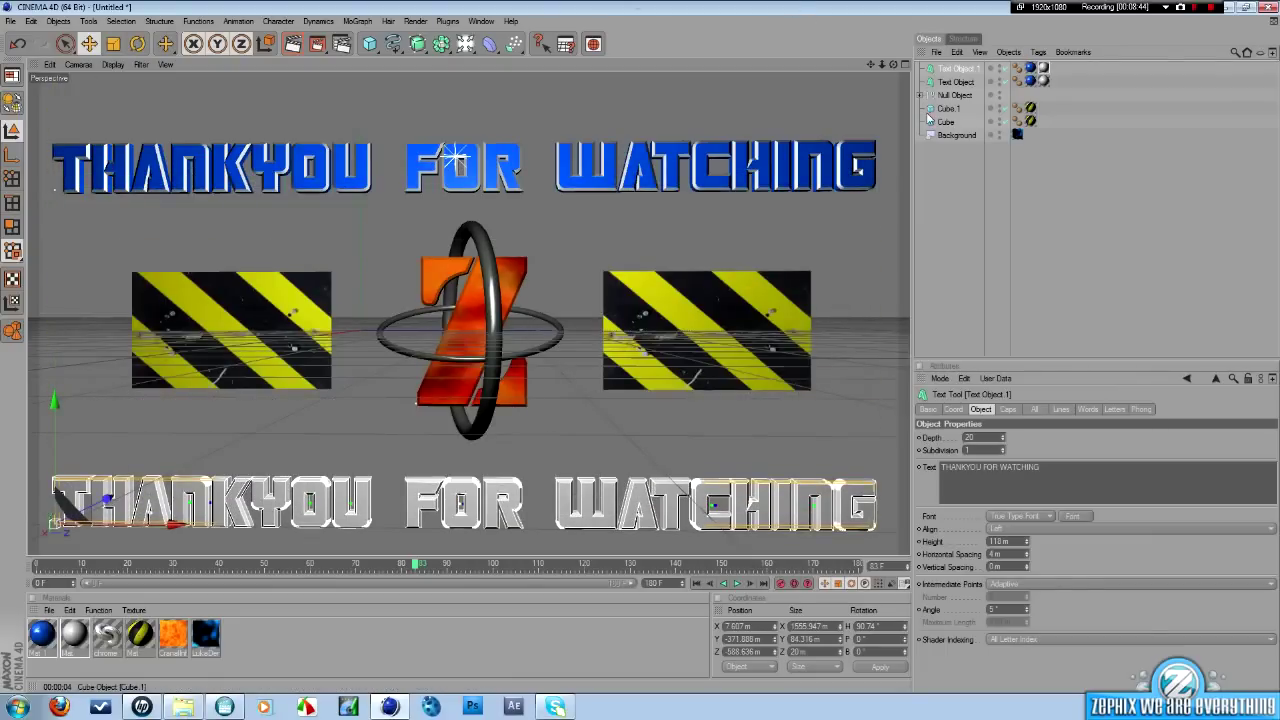
Delete the blue material's texture tag from the lower text copy and reselect that copy.
{"action": "left_click", "coordinate": [1030, 68]}
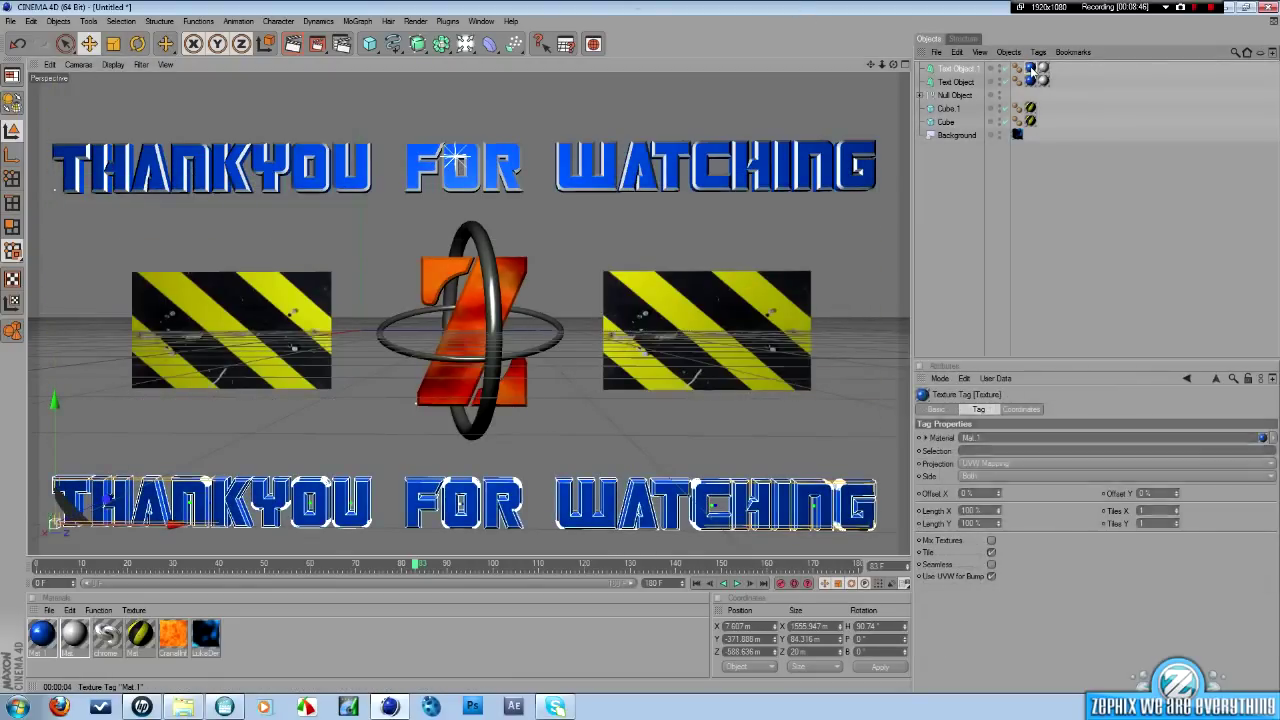
{"action": "key", "text": "Delete"}
{"action": "left_click", "coordinate": [958, 68]}
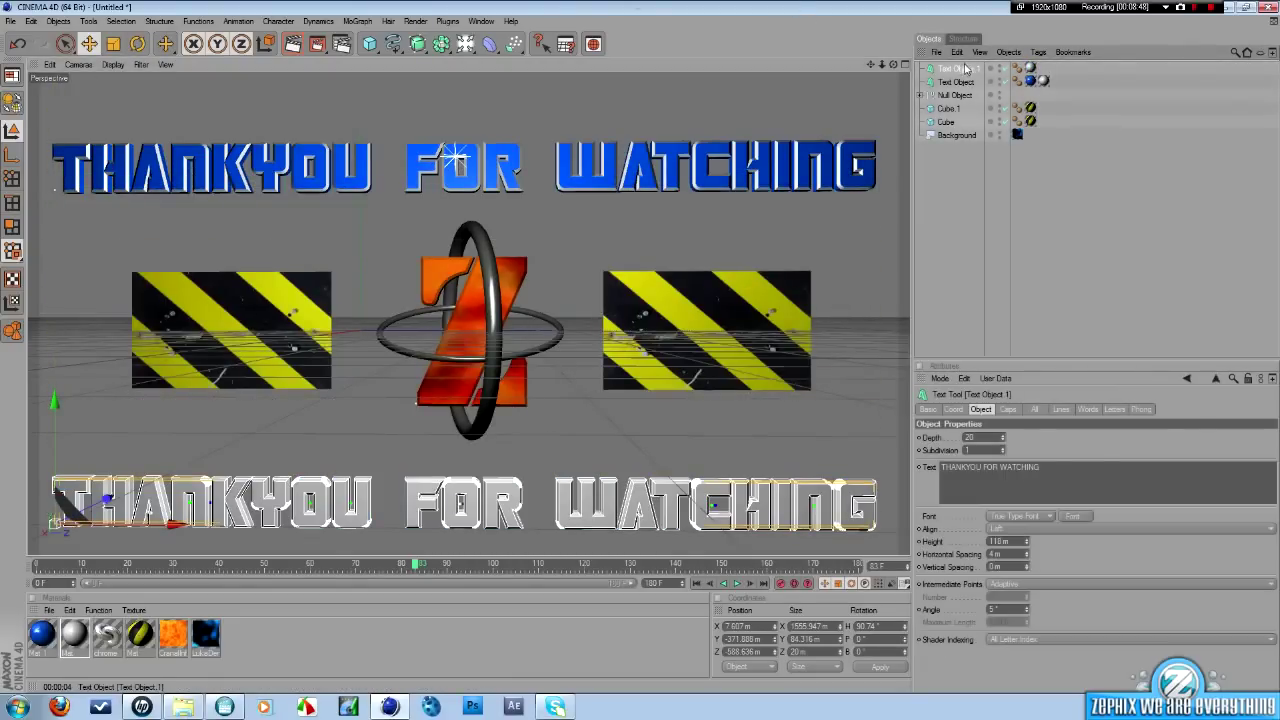
Replace the lower text with RATE COMMENT SUBSCRIBE at 103 m height and shift it along X to centre it beneath the logo.
{"action": "left_click", "coordinate": [1083, 474]}
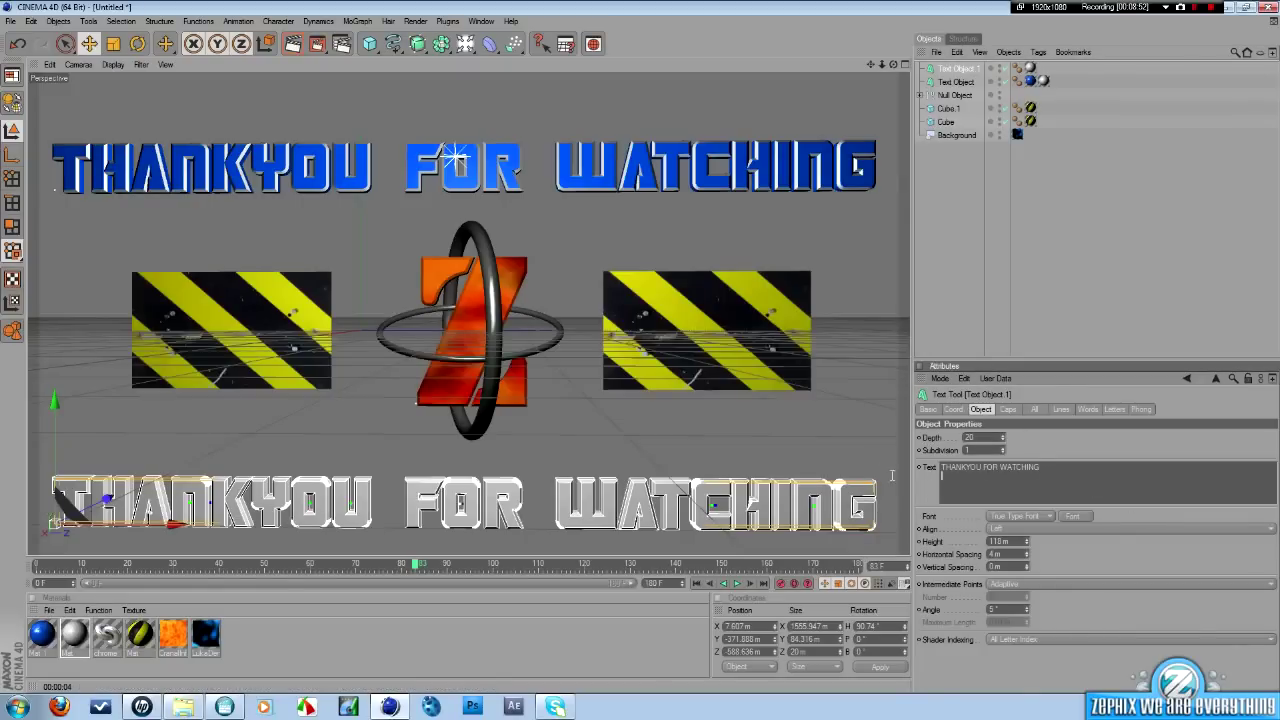
{"action": "left_click_drag", "start_coordinate": [1043, 467], "coordinate": [930, 470]}
{"action": "type", "text": "RATE COMMENT SUBSCRIBE"}
{"action": "left_click", "coordinate": [1101, 554]}
{"action": "left_click_drag", "start_coordinate": [1026, 548], "coordinate": [451, 553]}
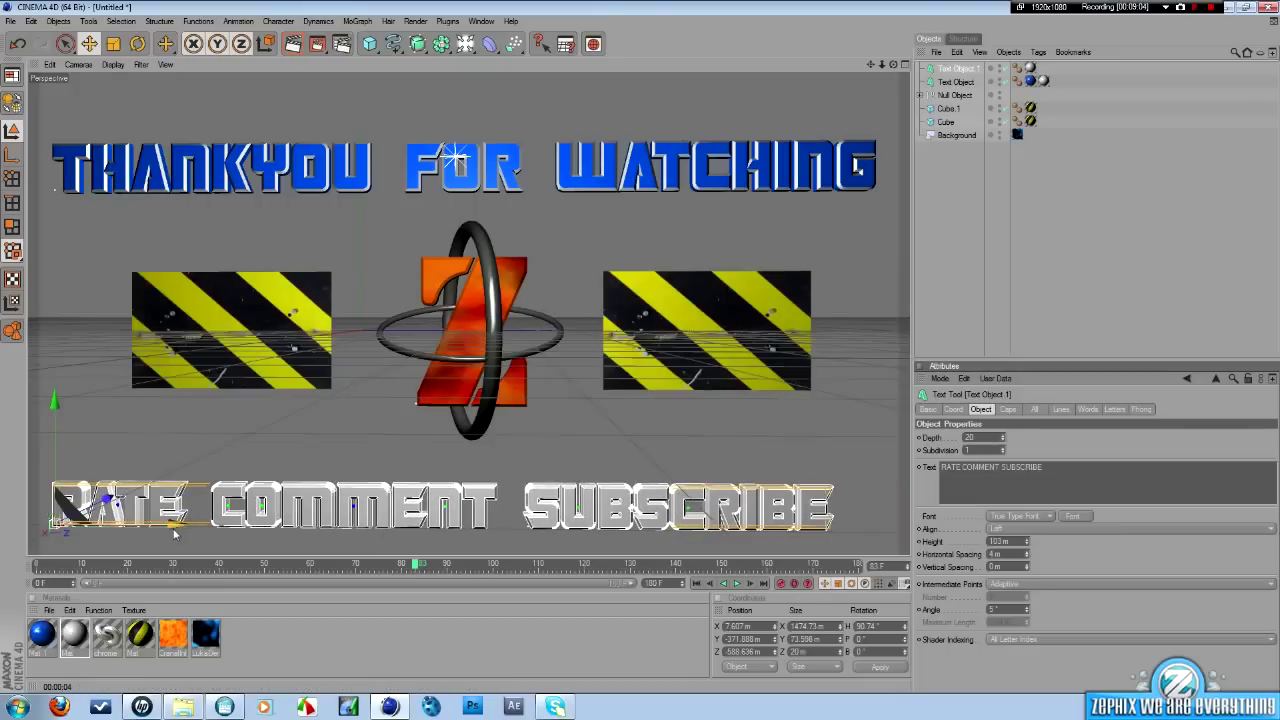
{"action": "left_click_drag", "start_coordinate": [172, 526], "coordinate": [182, 526]}
Create a new yellow material (R 255, G 250, B 0), apply it to the lower text and render the active view.
{"action": "double_click", "coordinate": [345, 655]}
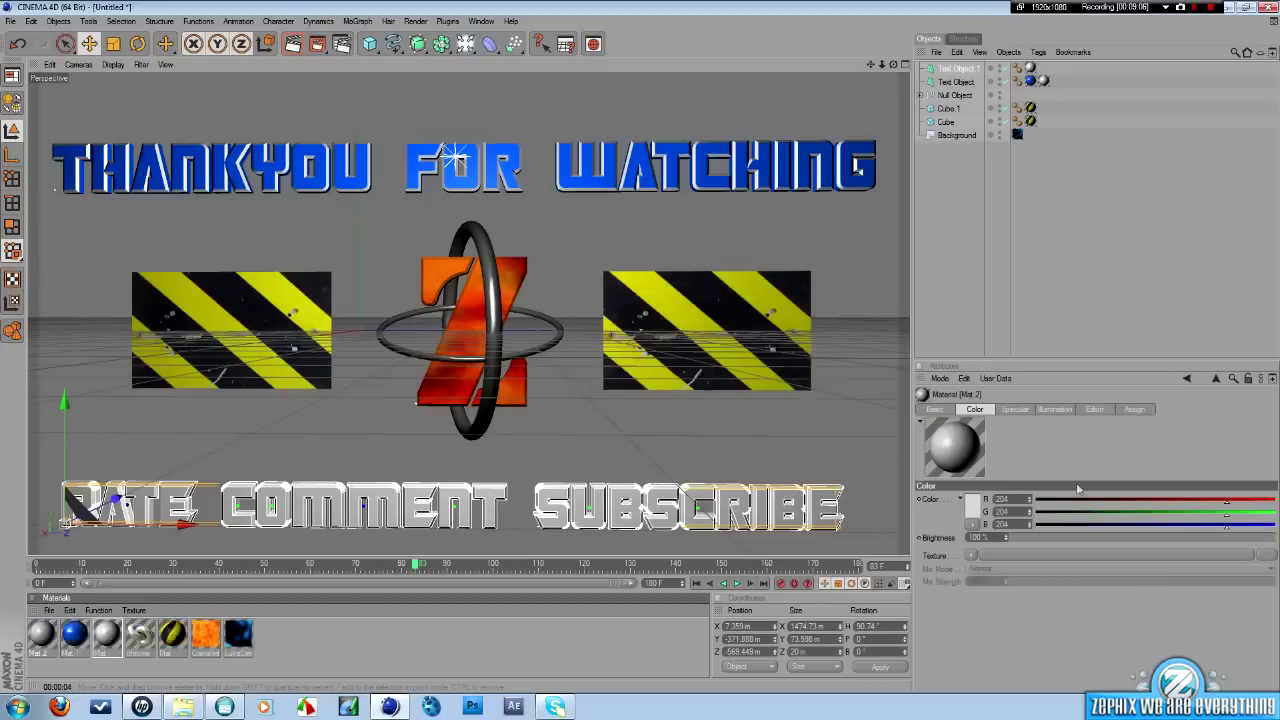
{"action": "left_click", "coordinate": [975, 510]}
{"action": "left_click_drag", "start_coordinate": [968, 480], "coordinate": [982, 477]}
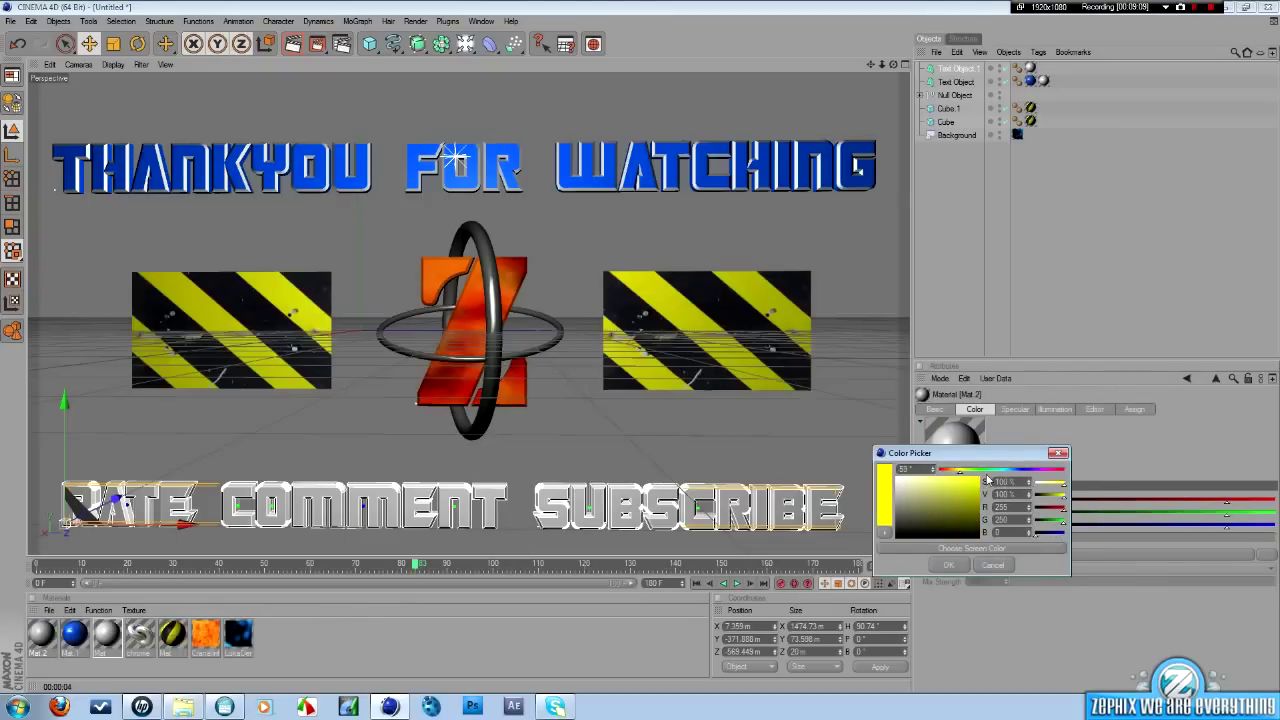
{"action": "left_click", "coordinate": [948, 565]}
{"action": "left_click", "coordinate": [938, 410]}
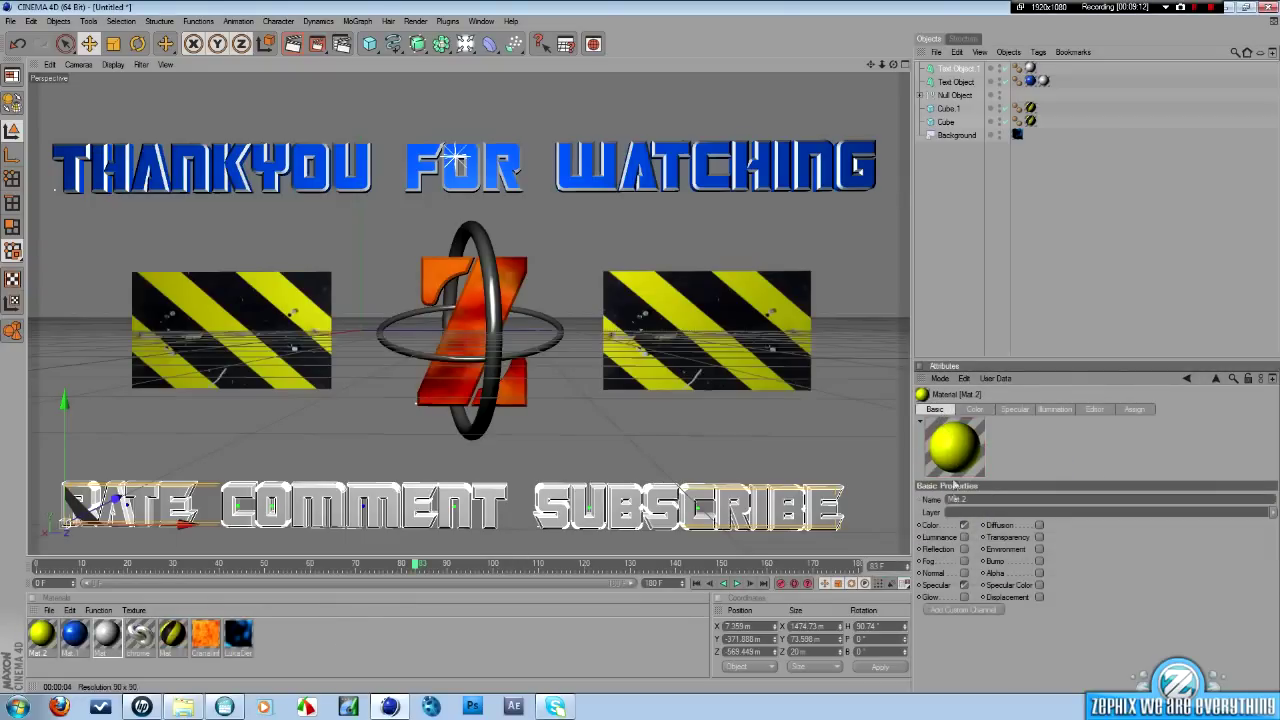
{"action": "left_click_drag", "start_coordinate": [966, 416], "coordinate": [1058, 68]}
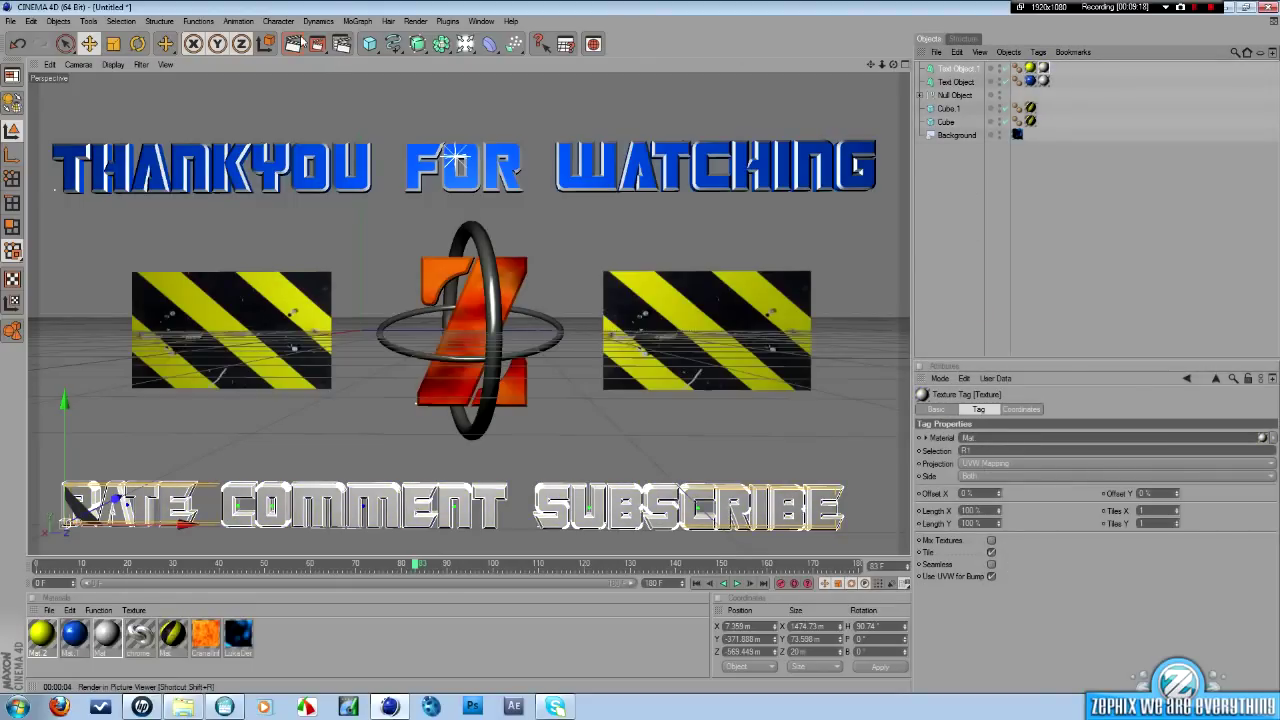
{"action": "left_click", "coordinate": [293, 44]}
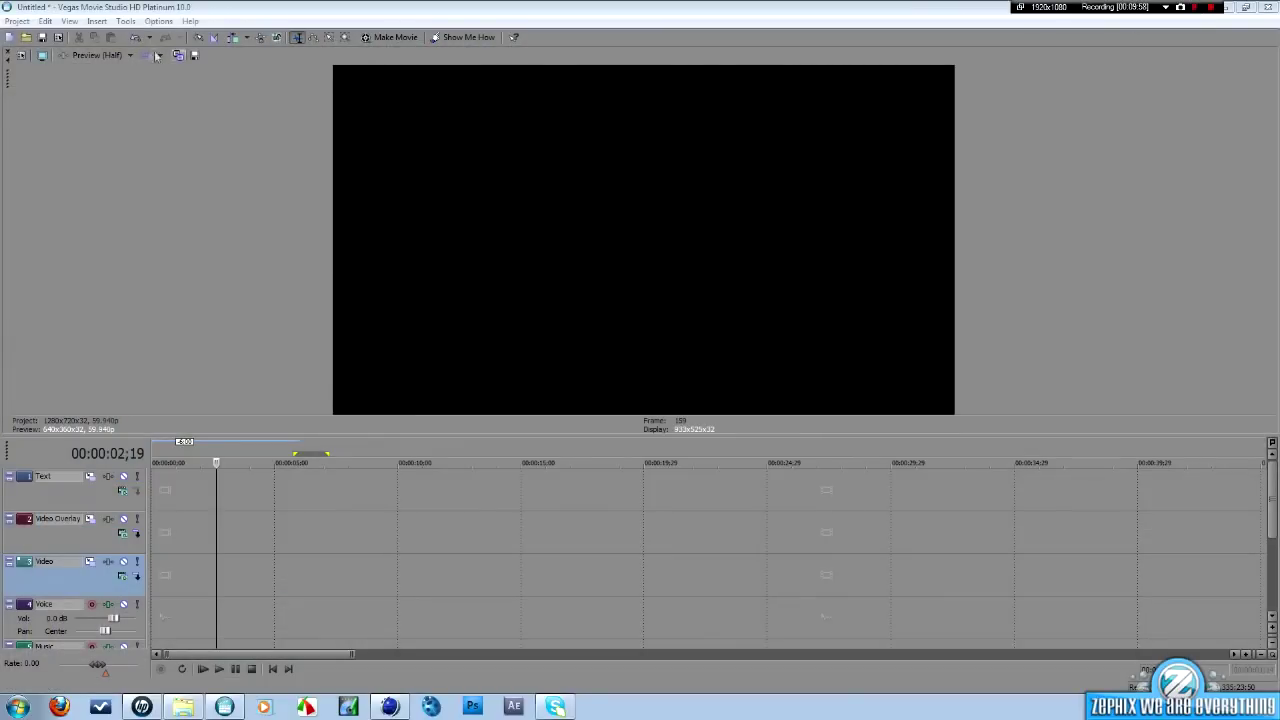
Switch to Vegas Movie Studio HD and import the CANONEOS650DTWIXTORTEST clip into the project media.
{"action": "left_click", "coordinate": [17, 21]}
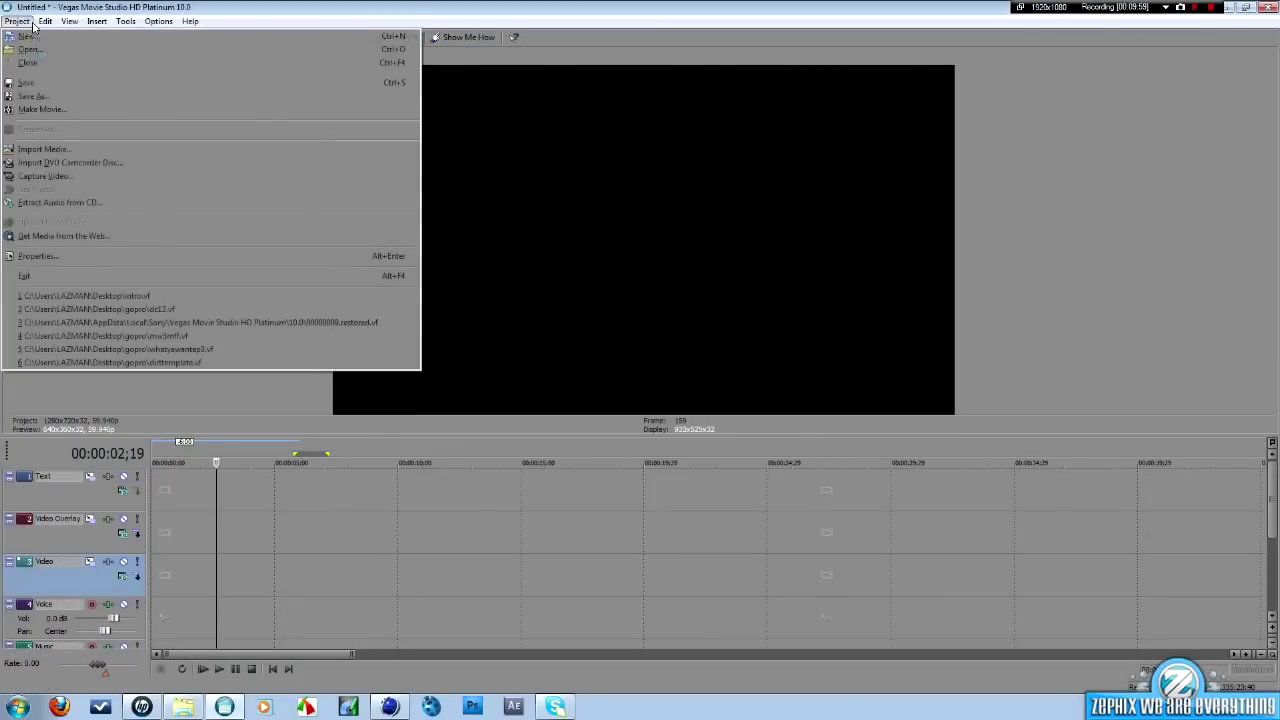
{"action": "left_click", "coordinate": [64, 150]}
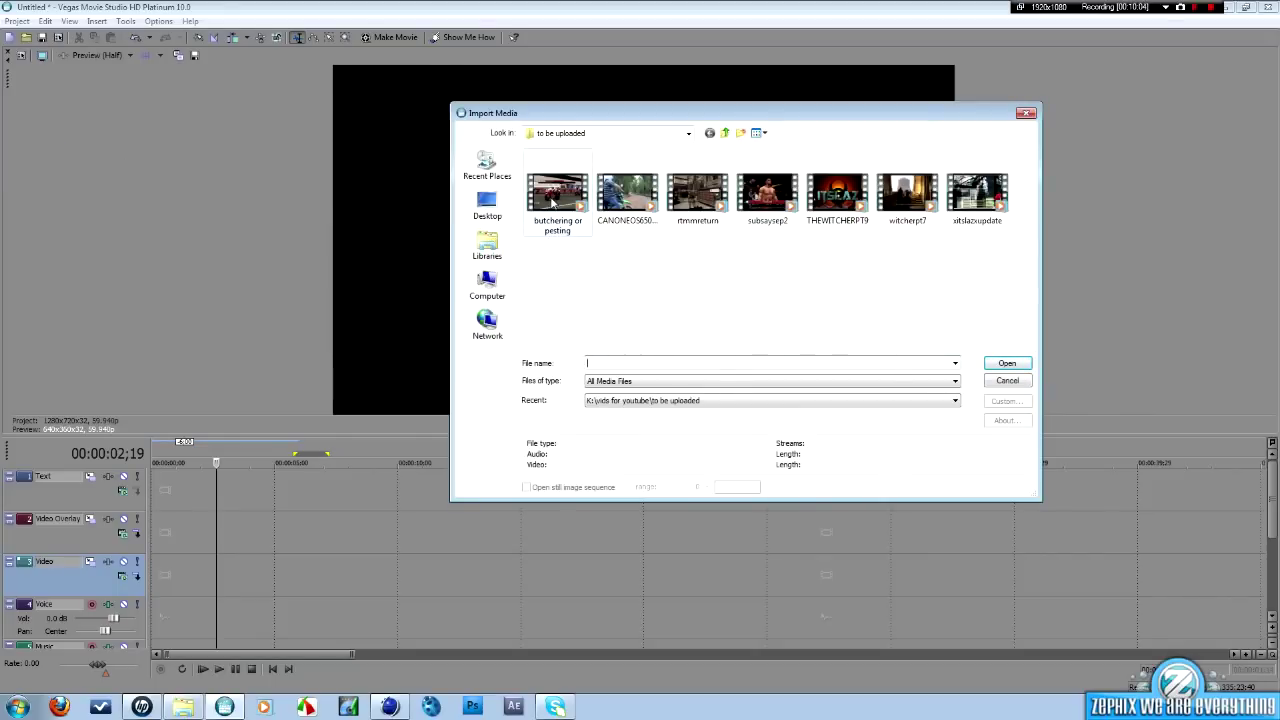
{"action": "double_click", "coordinate": [630, 198]}
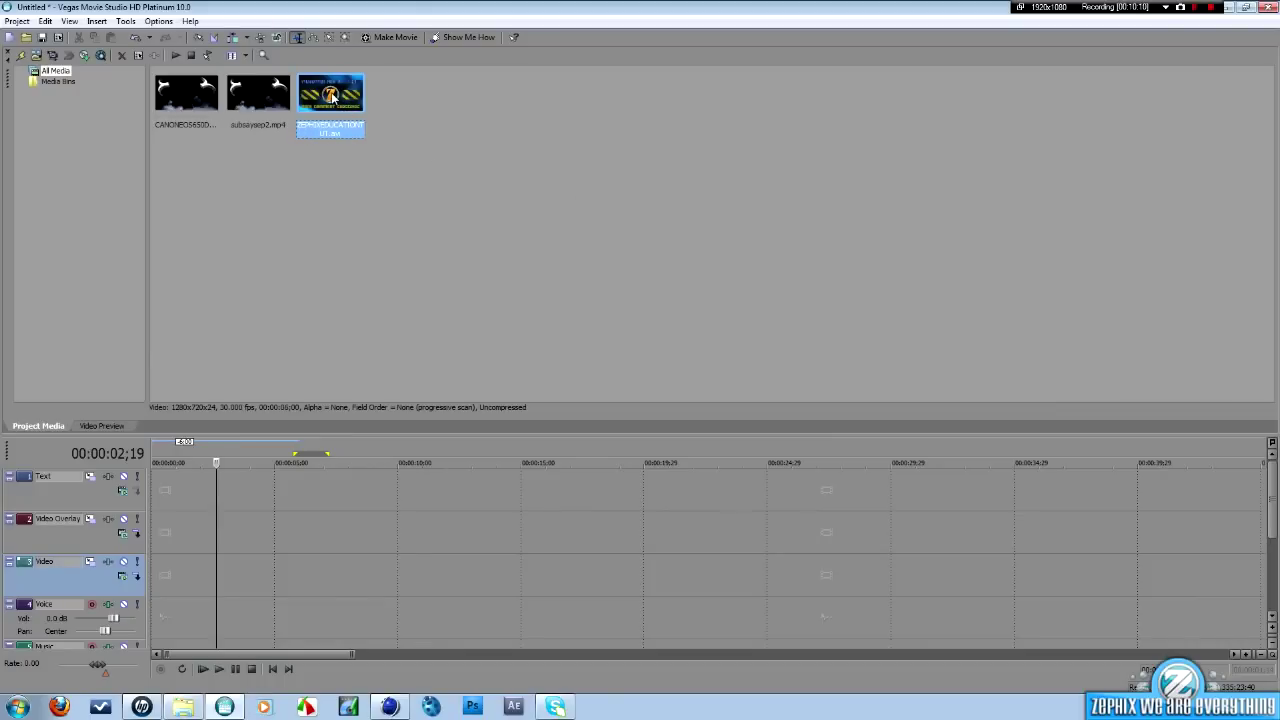
Place the ZEPHIXEDUCATIONTUT clip at the start of the Video track and disable resampling for it.
{"action": "left_click_drag", "start_coordinate": [295, 269], "coordinate": [158, 572]}
{"action": "right_click", "coordinate": [205, 585]}
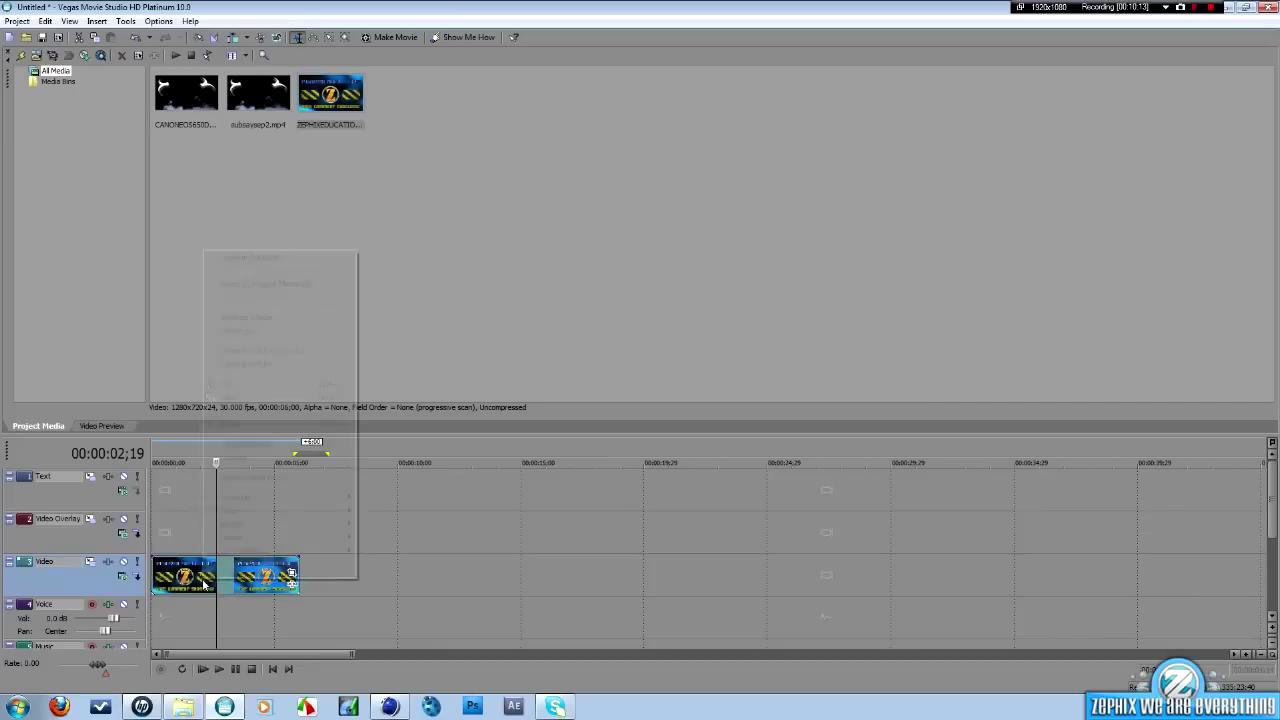
{"action": "left_click", "coordinate": [238, 571]}
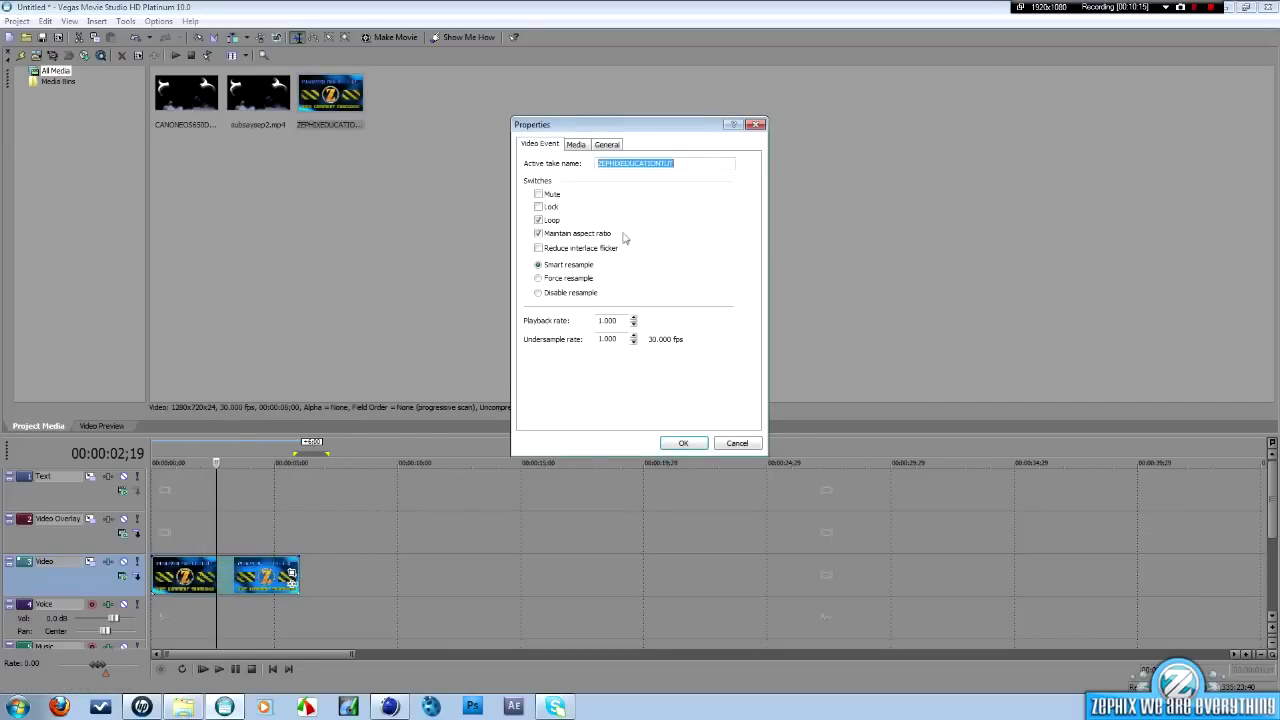
{"action": "left_click", "coordinate": [538, 293]}
{"action": "left_click", "coordinate": [675, 445]}
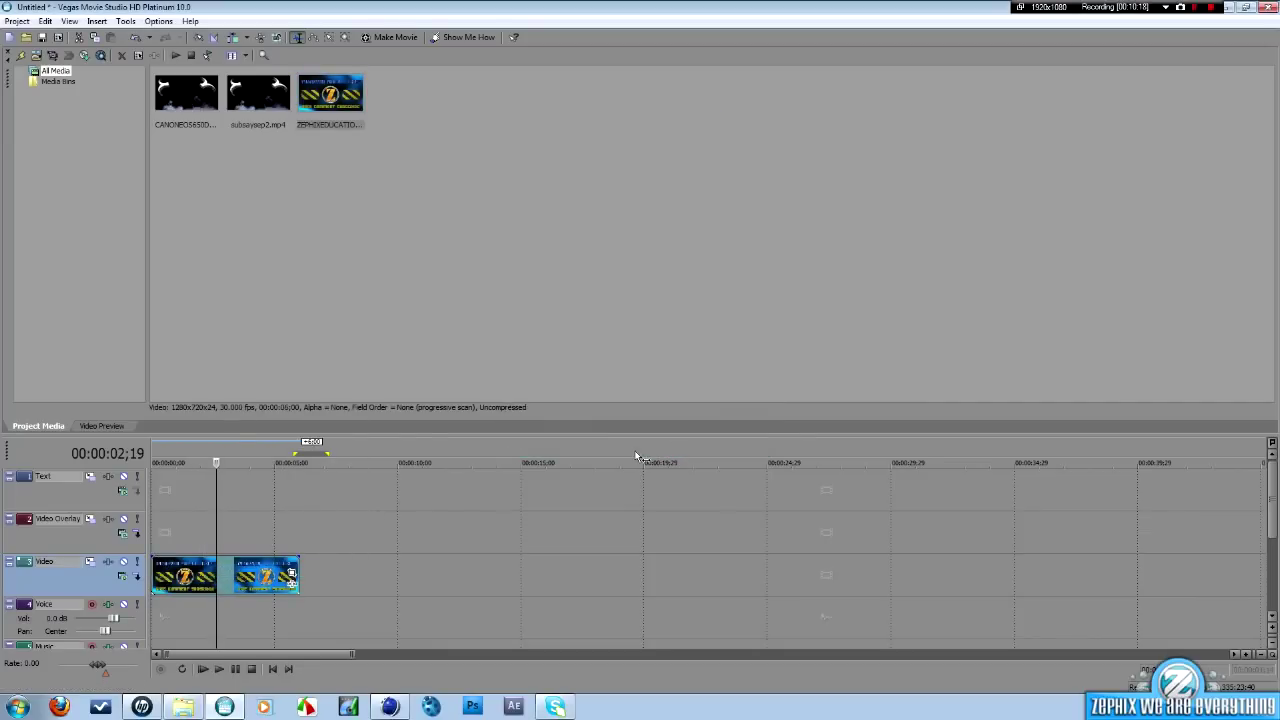
Return the playhead to the start, show the video preview and play back the outro clip.
{"action": "left_click_drag", "start_coordinate": [214, 525], "coordinate": [148, 527]}
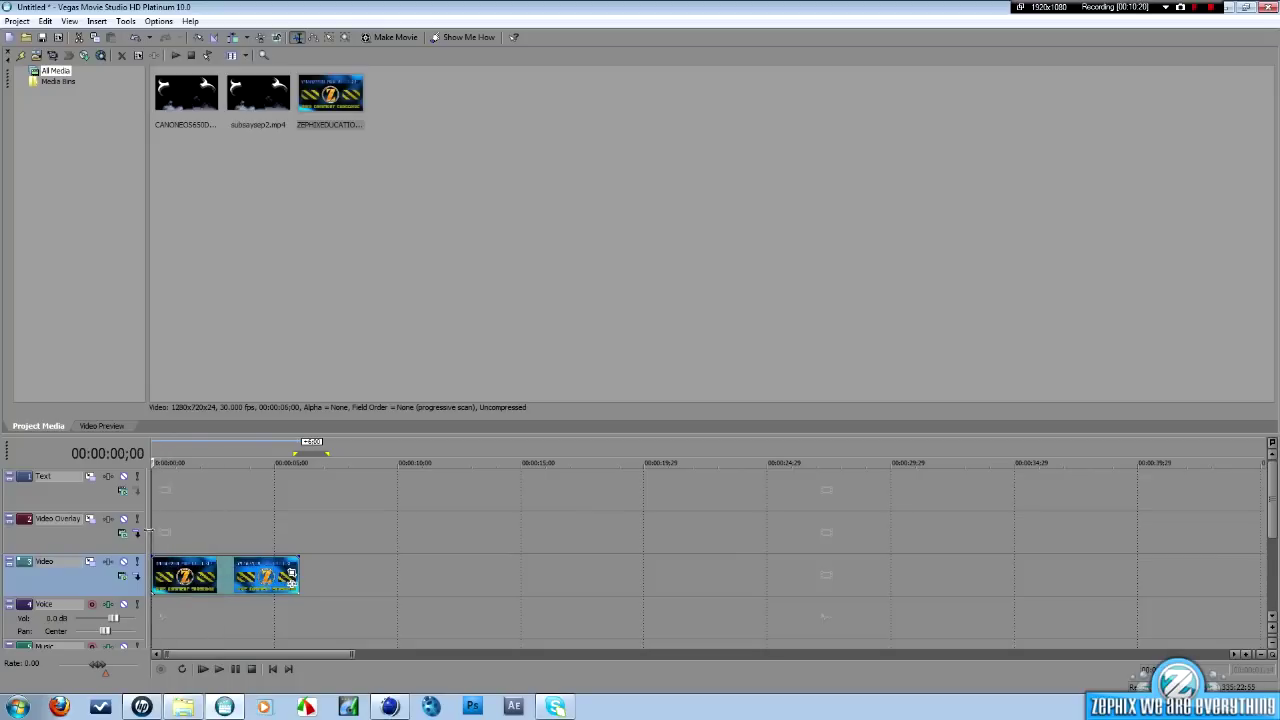
{"action": "left_click", "coordinate": [5, 52]}
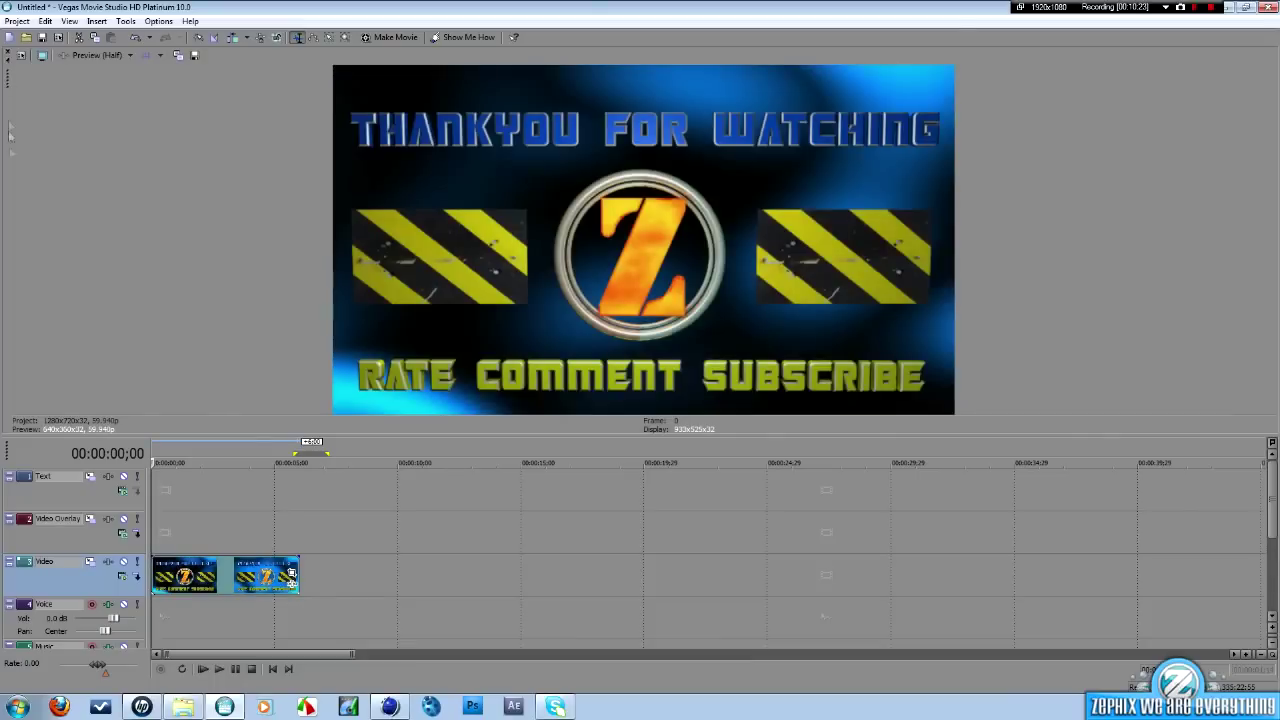
{"action": "left_click", "coordinate": [219, 669]}
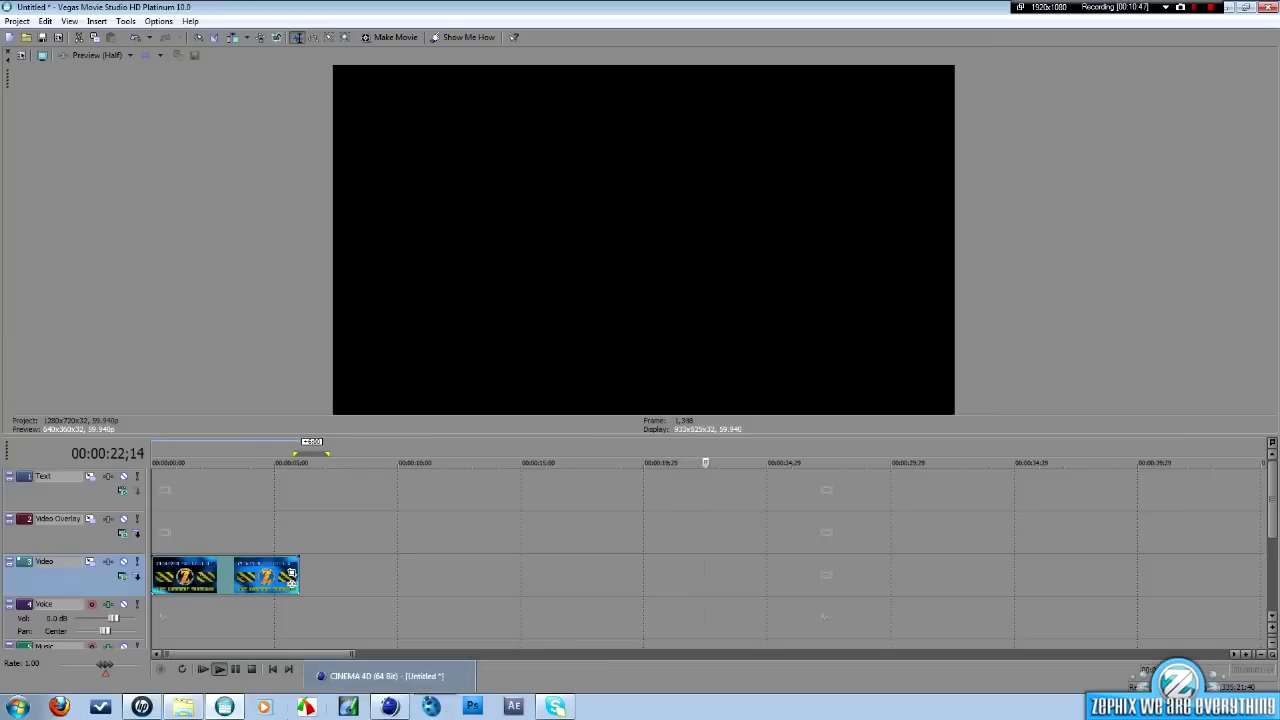
{"action": "left_click", "coordinate": [251, 669]}
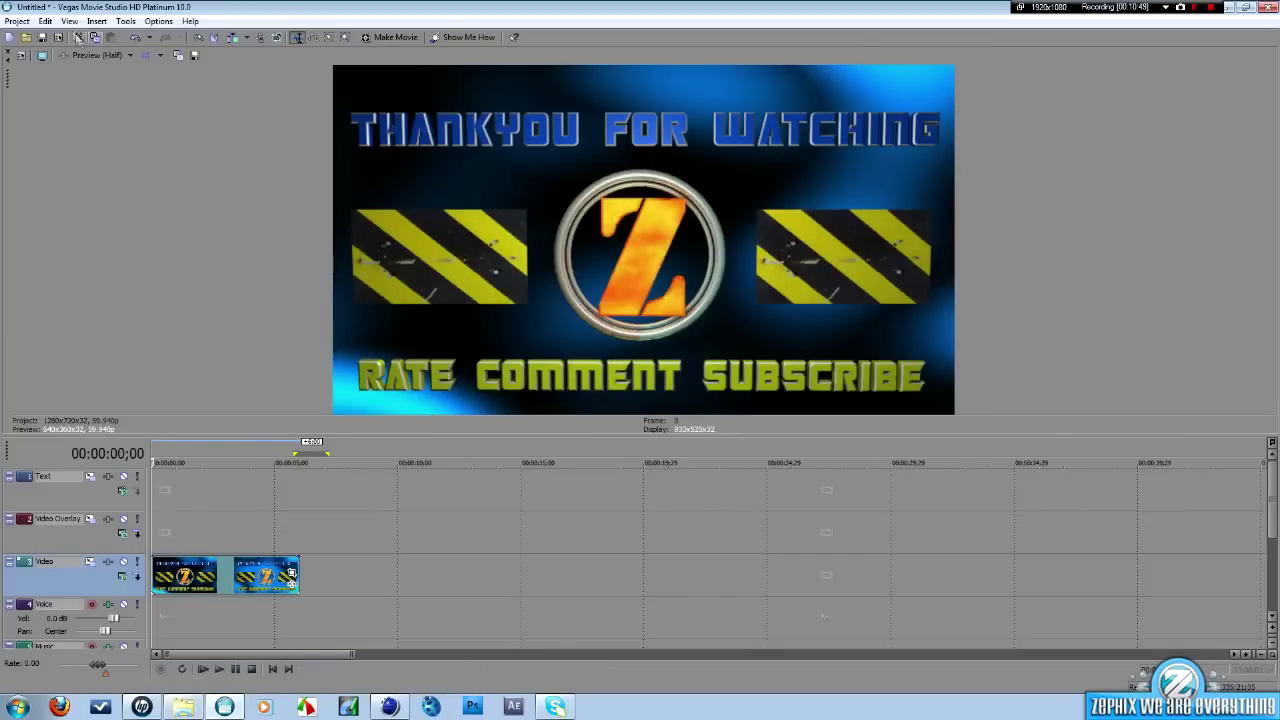
Add the CANONEOS650DTWIXTORTEST clip to the Video Overlay track after the outro and trim its opening up to the motorbike footage.
{"action": "left_click", "coordinate": [69, 21]}
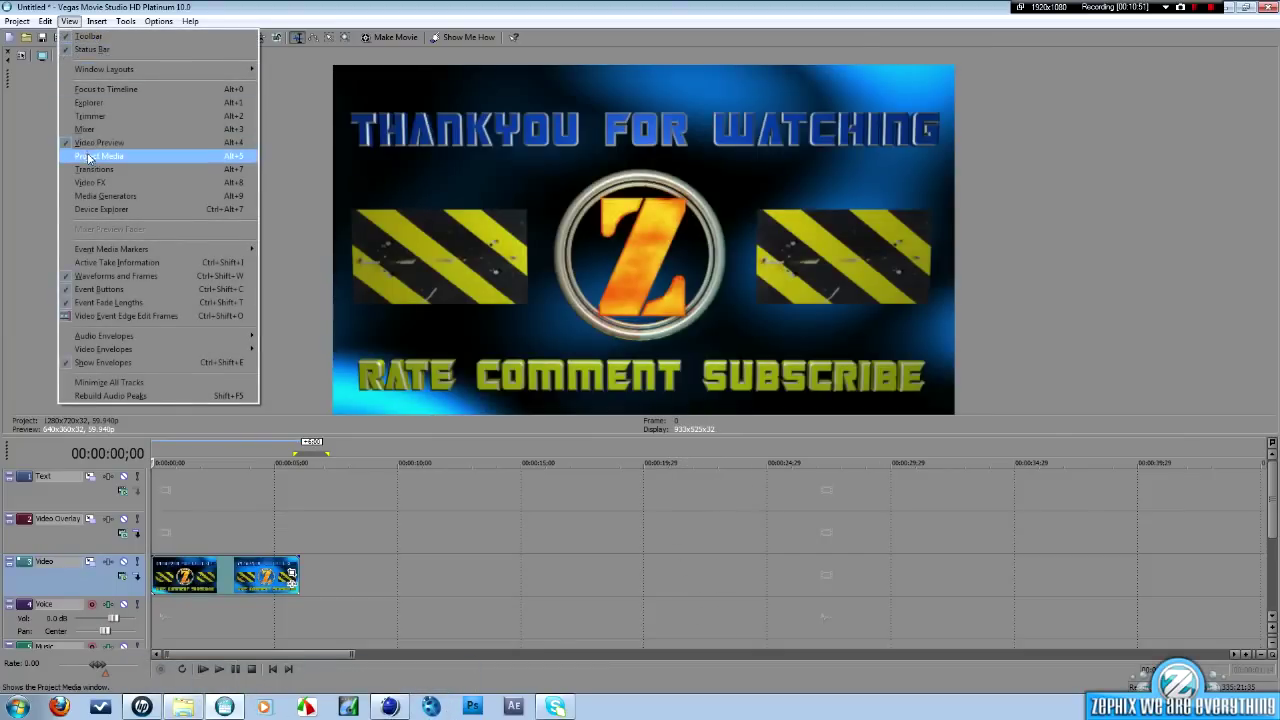
{"action": "left_click", "coordinate": [95, 156]}
{"action": "left_click", "coordinate": [186, 95]}
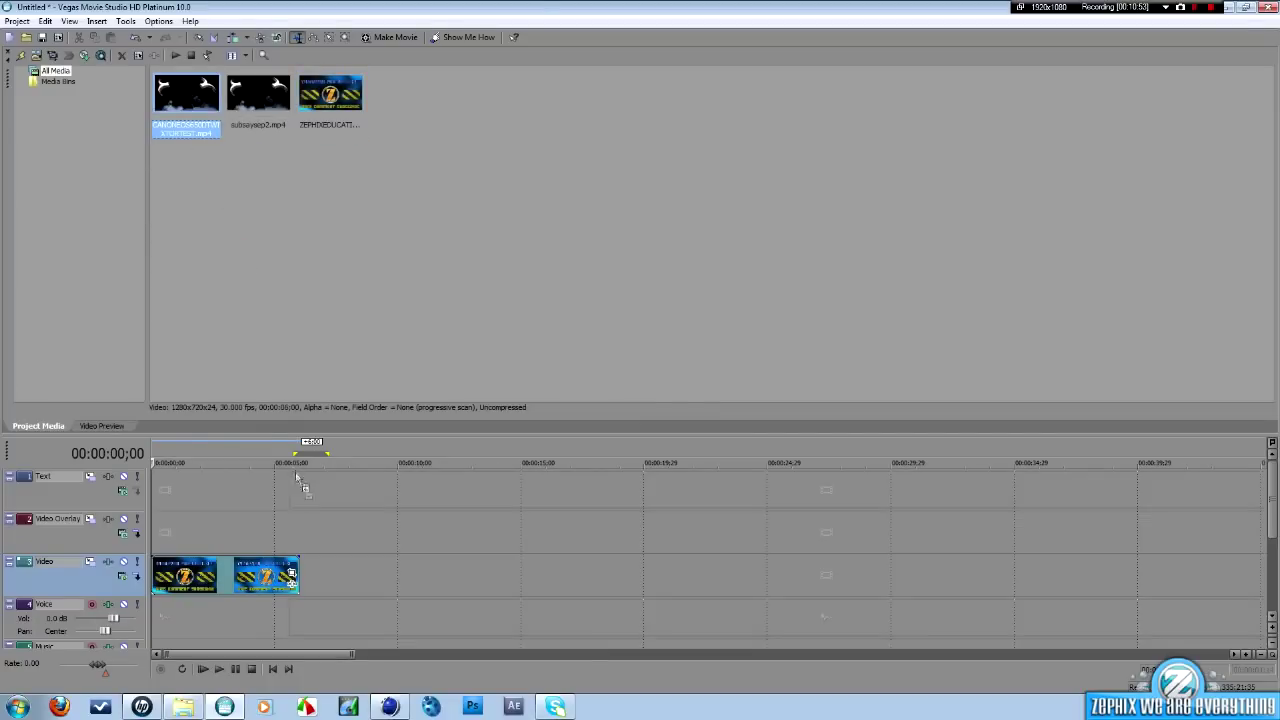
{"action": "left_click_drag", "start_coordinate": [308, 518], "coordinate": [306, 519]}
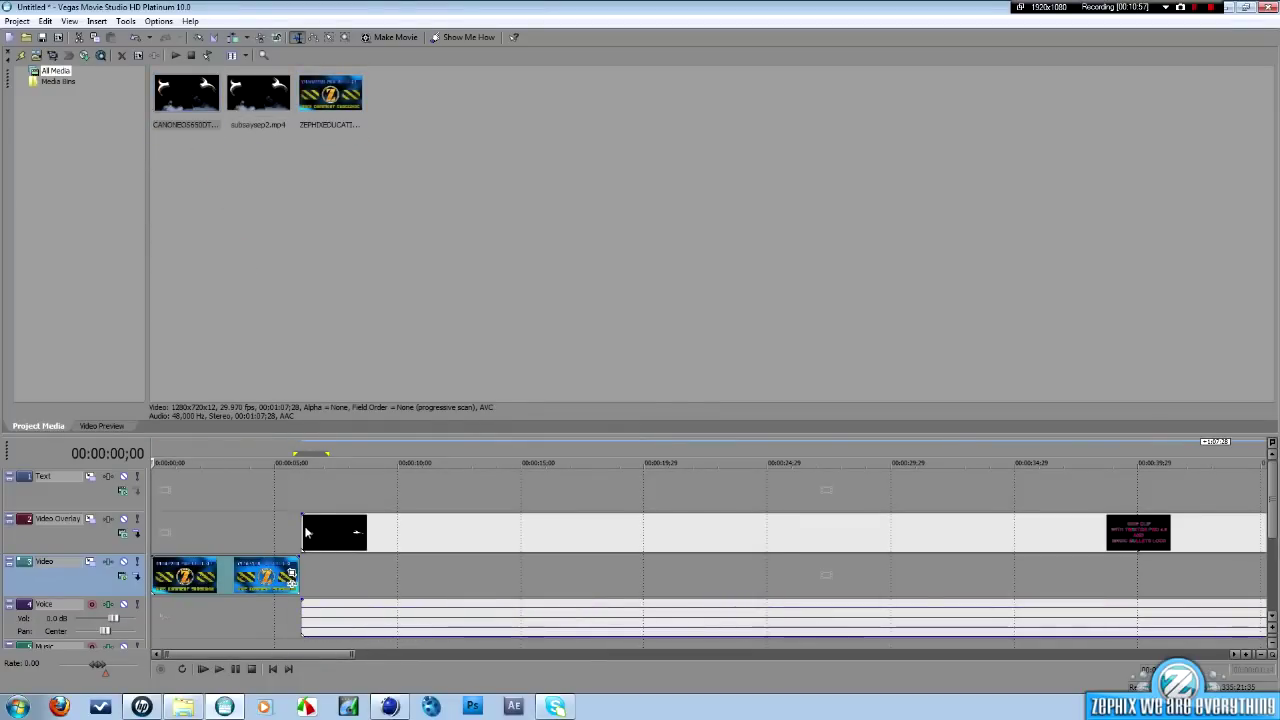
{"action": "left_click_drag", "start_coordinate": [309, 529], "coordinate": [789, 527]}
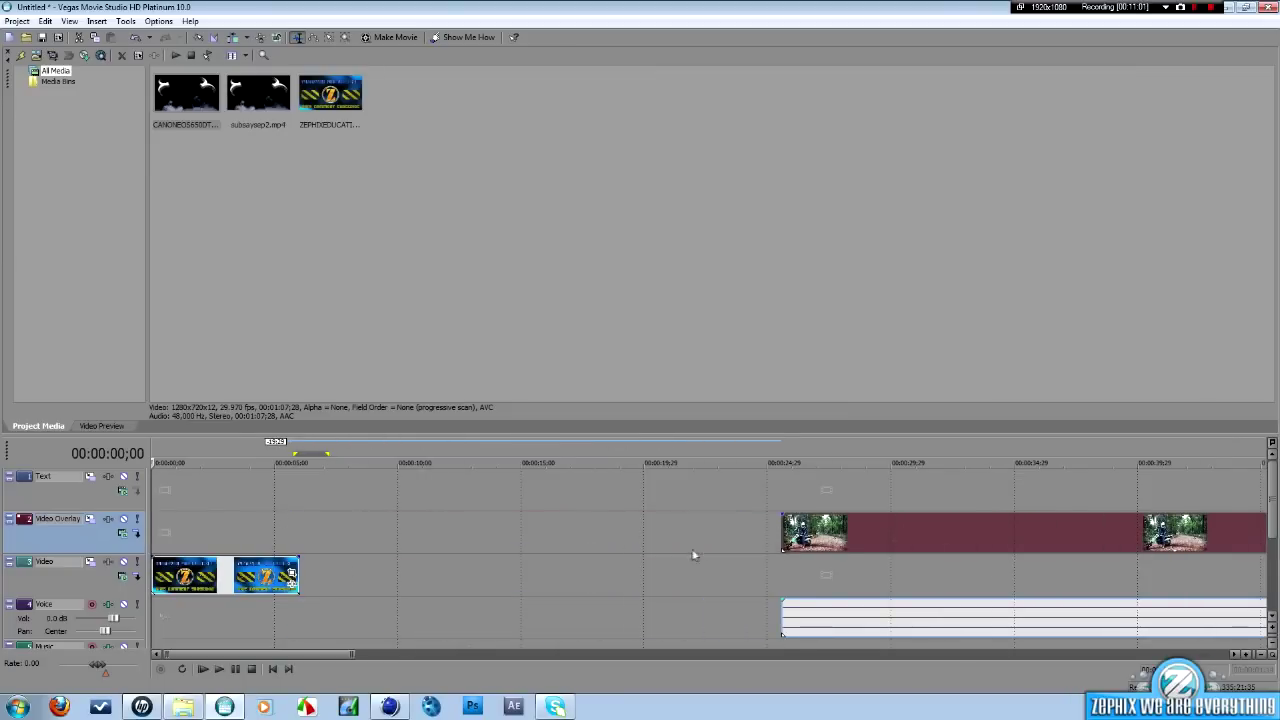
Move the trimmed motorbike clip to the start of the timeline and match its end to the outro clip's end.
{"action": "scroll", "coordinate": [694, 554], "scroll_direction": "down", "scroll_amount": 4}
{"action": "left_click_drag", "start_coordinate": [505, 523], "coordinate": [172, 531]}
{"action": "scroll", "coordinate": [204, 535], "scroll_direction": "up", "scroll_amount": 5}
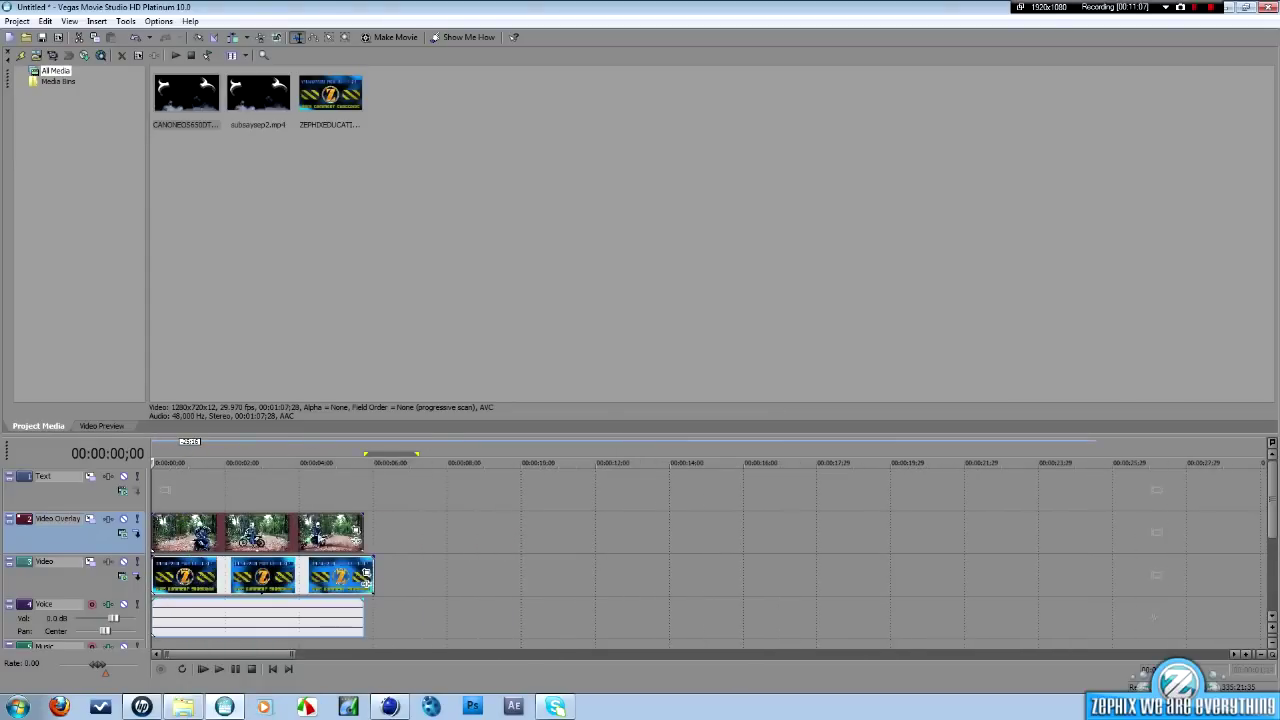
{"action": "left_click_drag", "start_coordinate": [362, 521], "coordinate": [372, 521]}
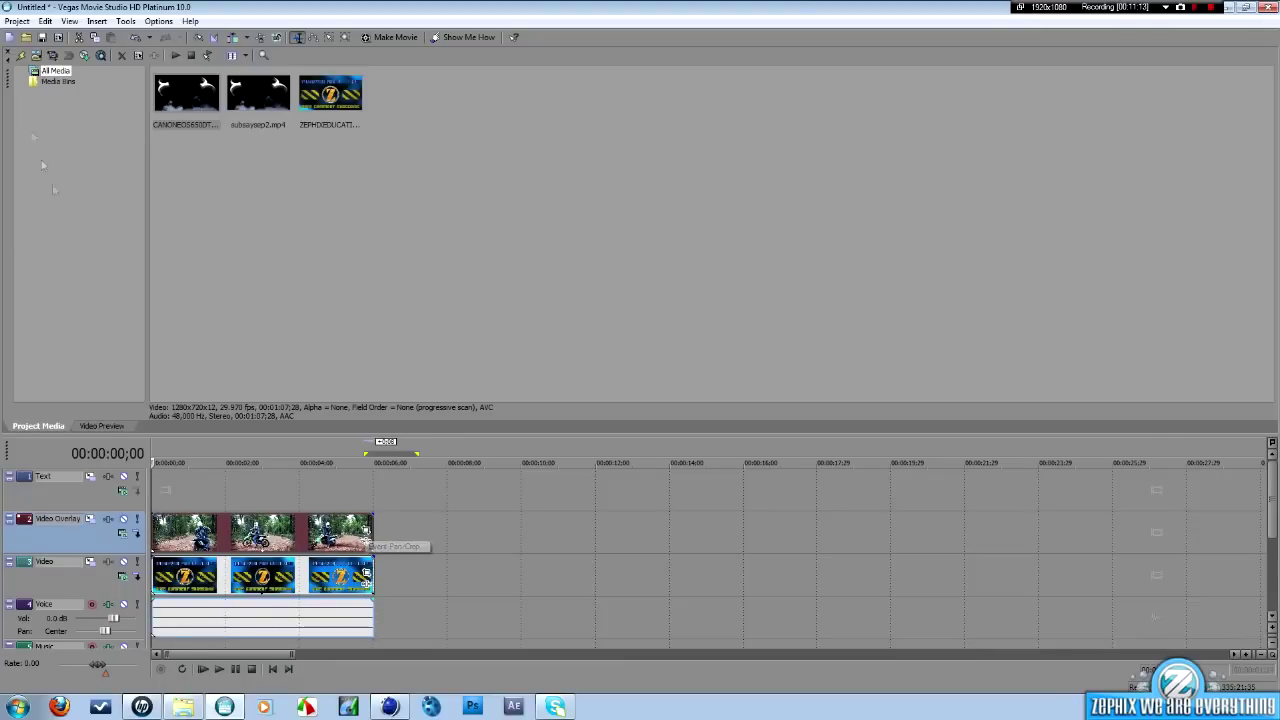
Shrink the motorbike clip's picture with Event Pan/Crop, enlarging the crop frame to about 4,240 by 2,745.
{"action": "left_click", "coordinate": [7, 51]}
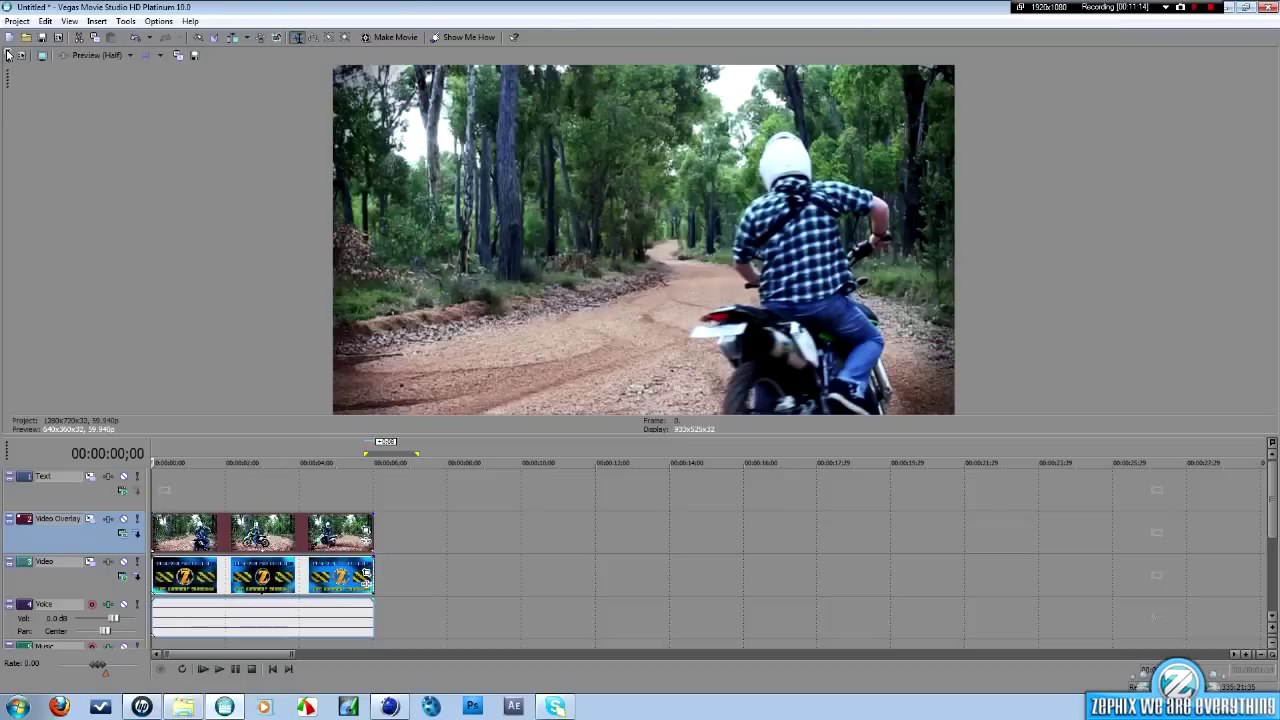
{"action": "left_click", "coordinate": [367, 537]}
{"action": "scroll", "coordinate": [363, 340], "scroll_direction": "down", "scroll_amount": 5}
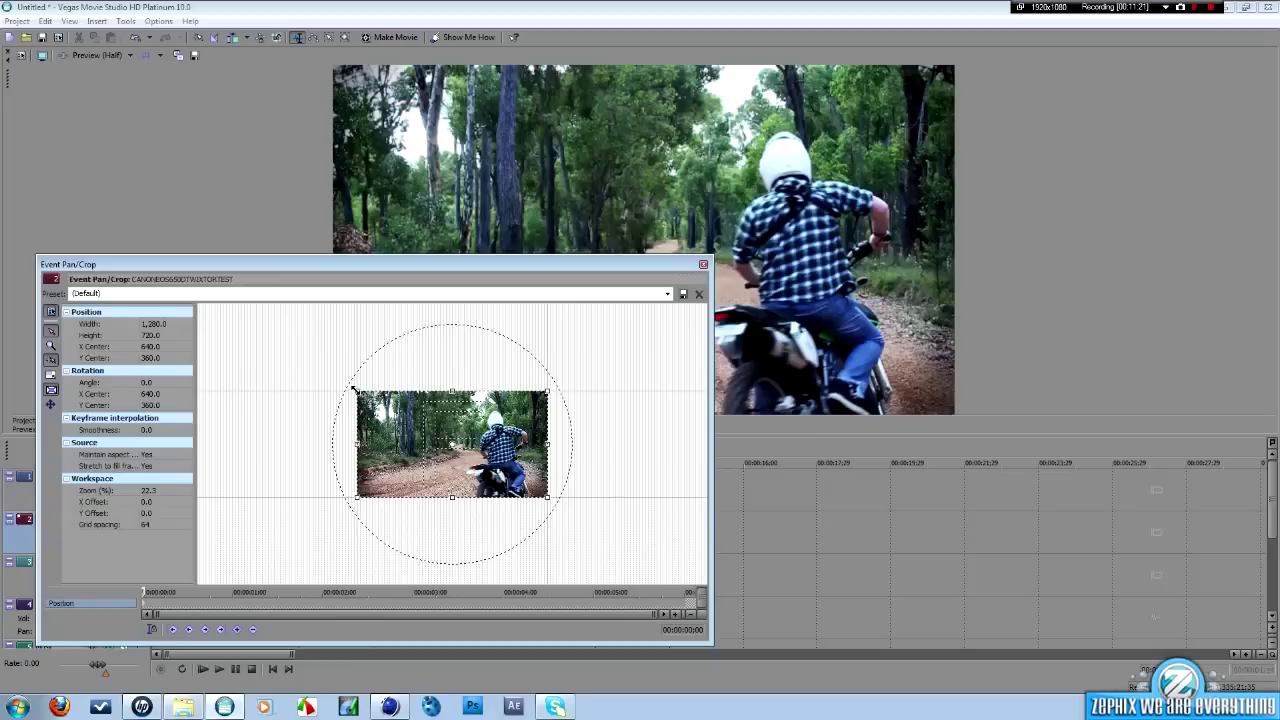
{"action": "left_click_drag", "start_coordinate": [352, 388], "coordinate": [230, 300]}
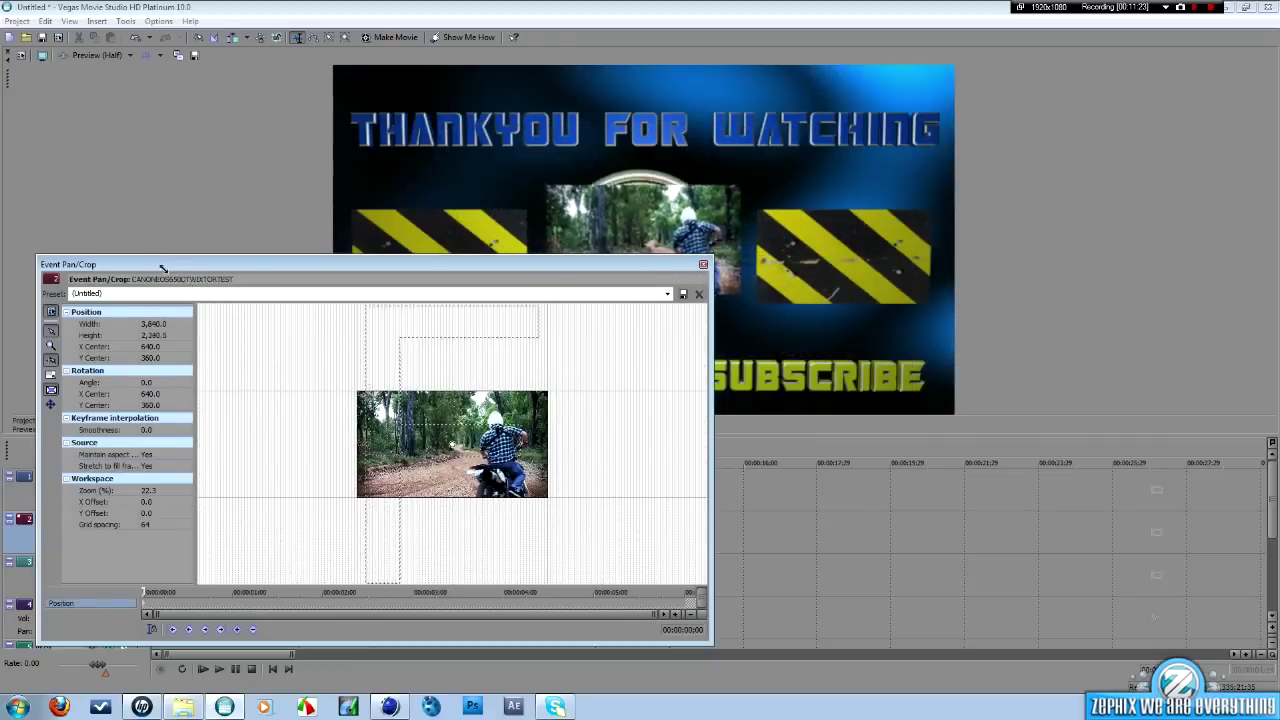
{"action": "left_click_drag", "start_coordinate": [163, 268], "coordinate": [135, 240]}
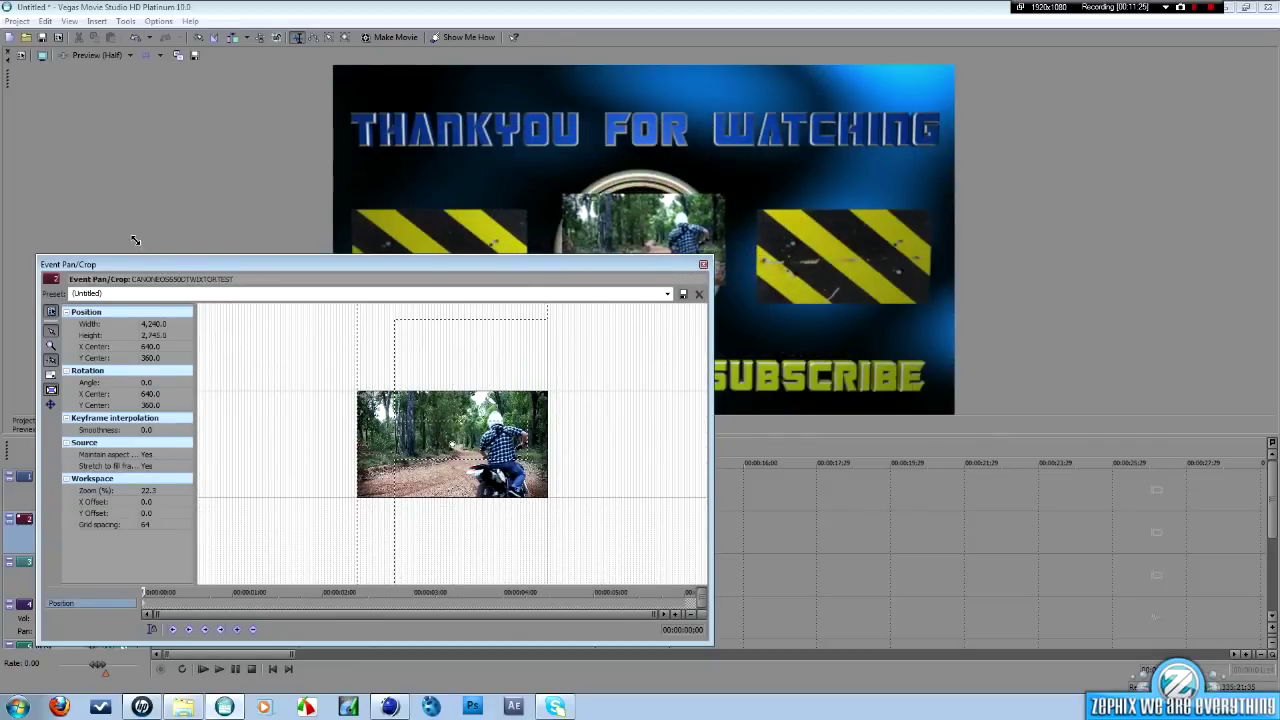
{"action": "scroll", "coordinate": [369, 375], "scroll_direction": "down", "scroll_amount": 3}
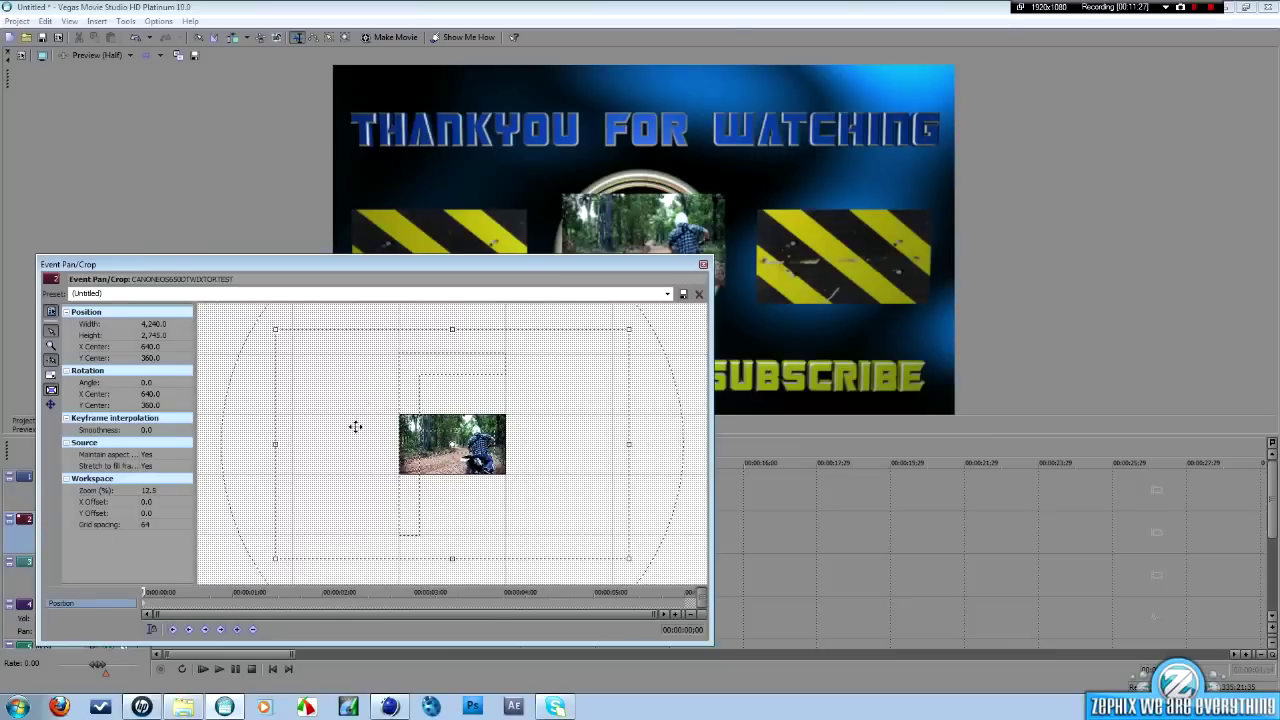
Position the motorbike picture over the left striped panel, widening the crop frame to about 4,880 and centring it near X 2,240, Y 236.
{"action": "left_click_drag", "start_coordinate": [355, 427], "coordinate": [492, 413]}
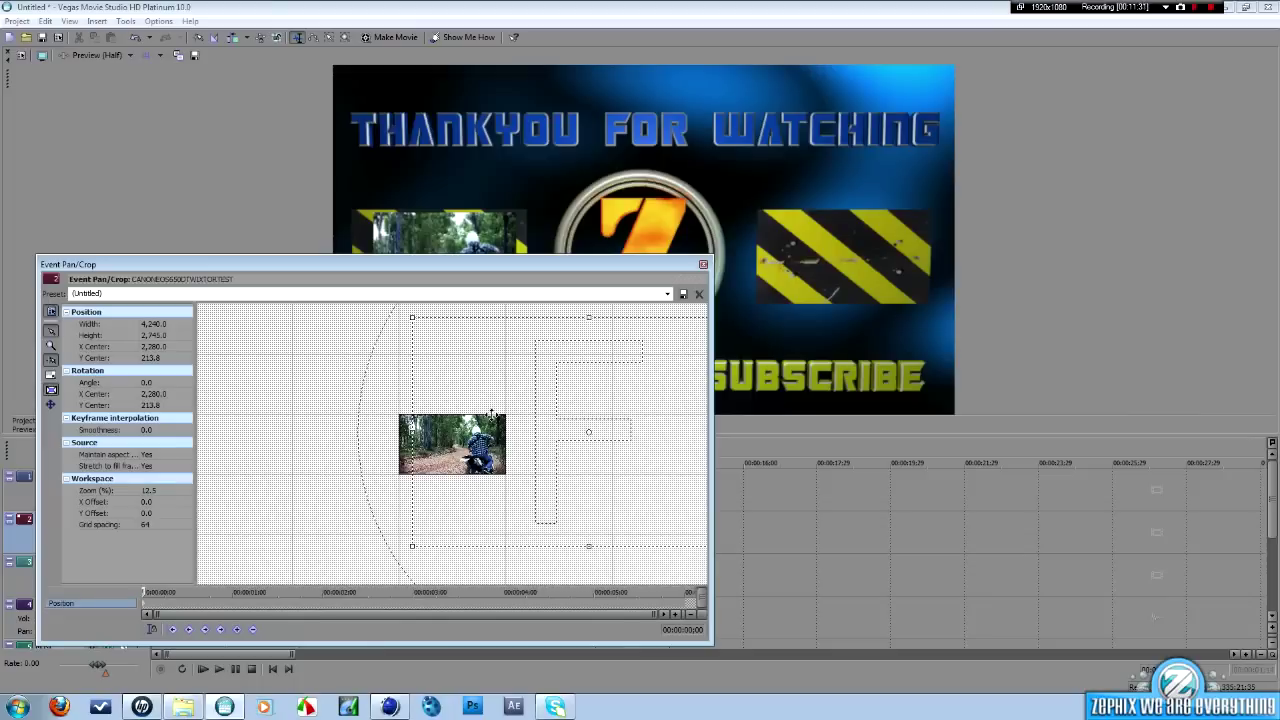
{"action": "left_click_drag", "start_coordinate": [412, 432], "coordinate": [454, 436]}
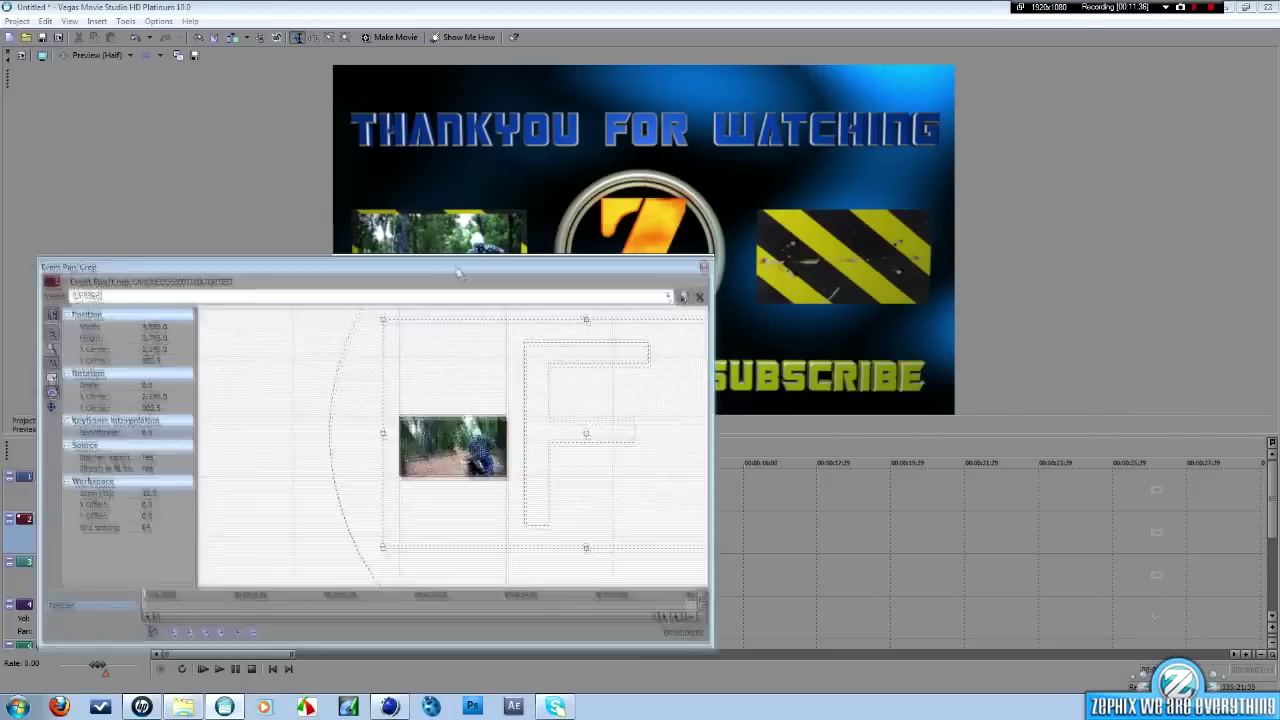
{"action": "left_click_drag", "start_coordinate": [458, 265], "coordinate": [558, 382]}
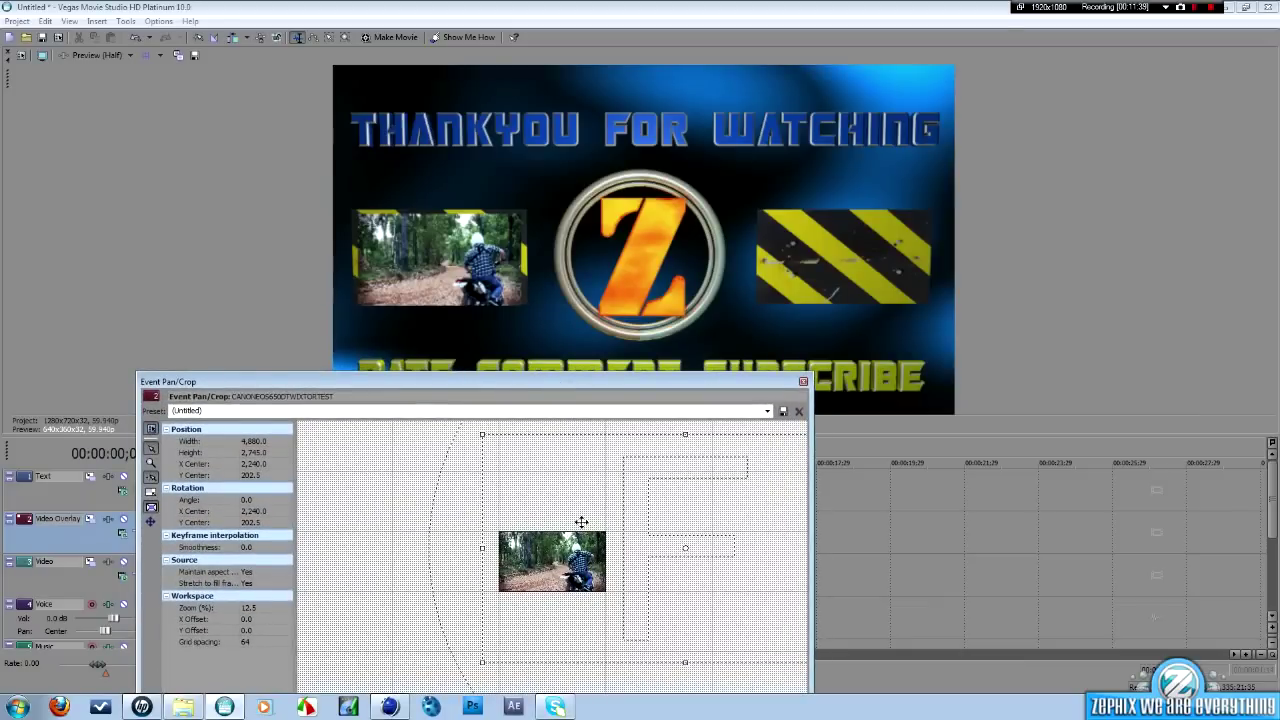
{"action": "left_click_drag", "start_coordinate": [581, 521], "coordinate": [581, 525]}
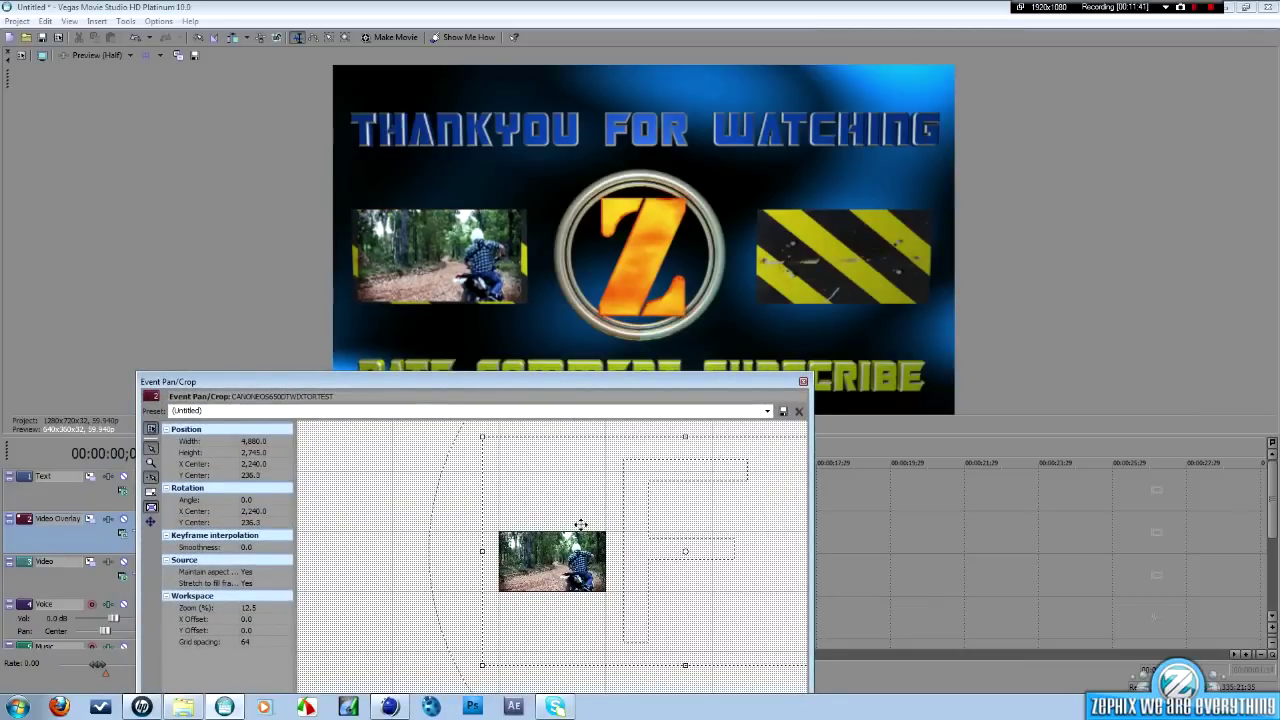
Fine-tune the crop frame to about 5,120 by 2,722.5, save it as preset LEFTHANSIDE and close Event Pan/Crop.
{"action": "left_click_drag", "start_coordinate": [484, 436], "coordinate": [472, 437]}
{"action": "left_click_drag", "start_coordinate": [512, 494], "coordinate": [520, 492]}
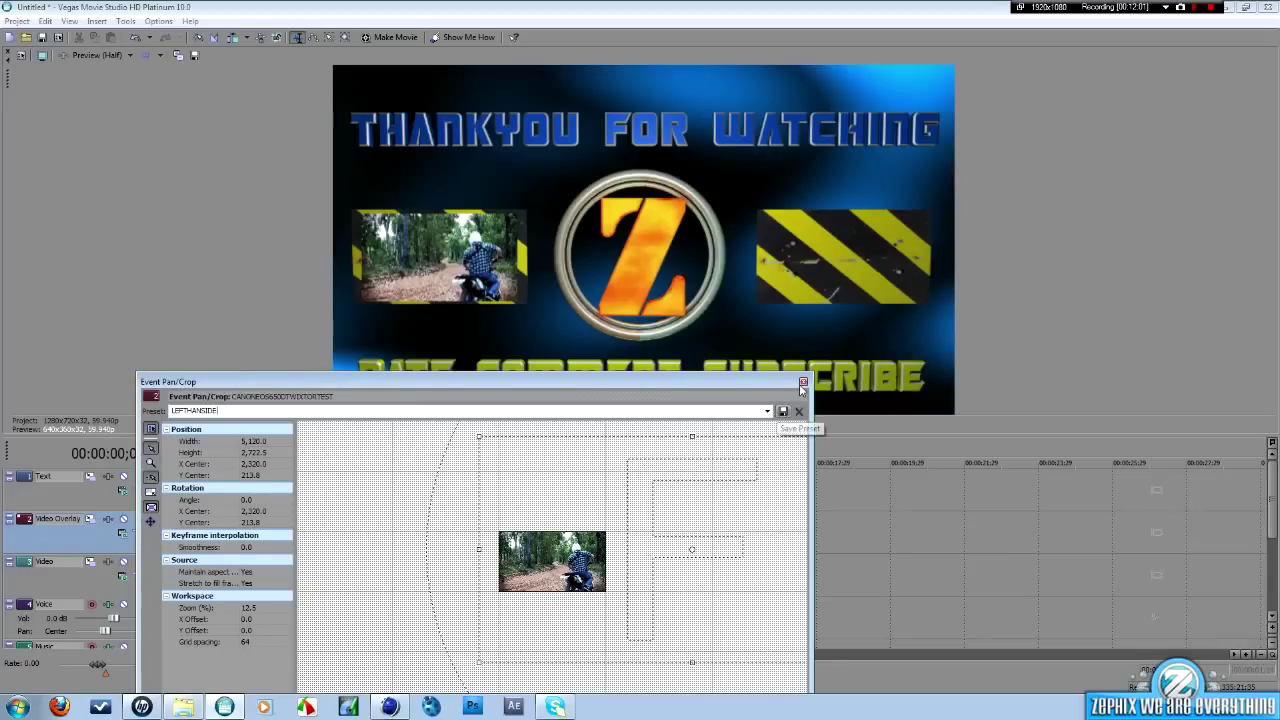
{"action": "left_click", "coordinate": [767, 411]}
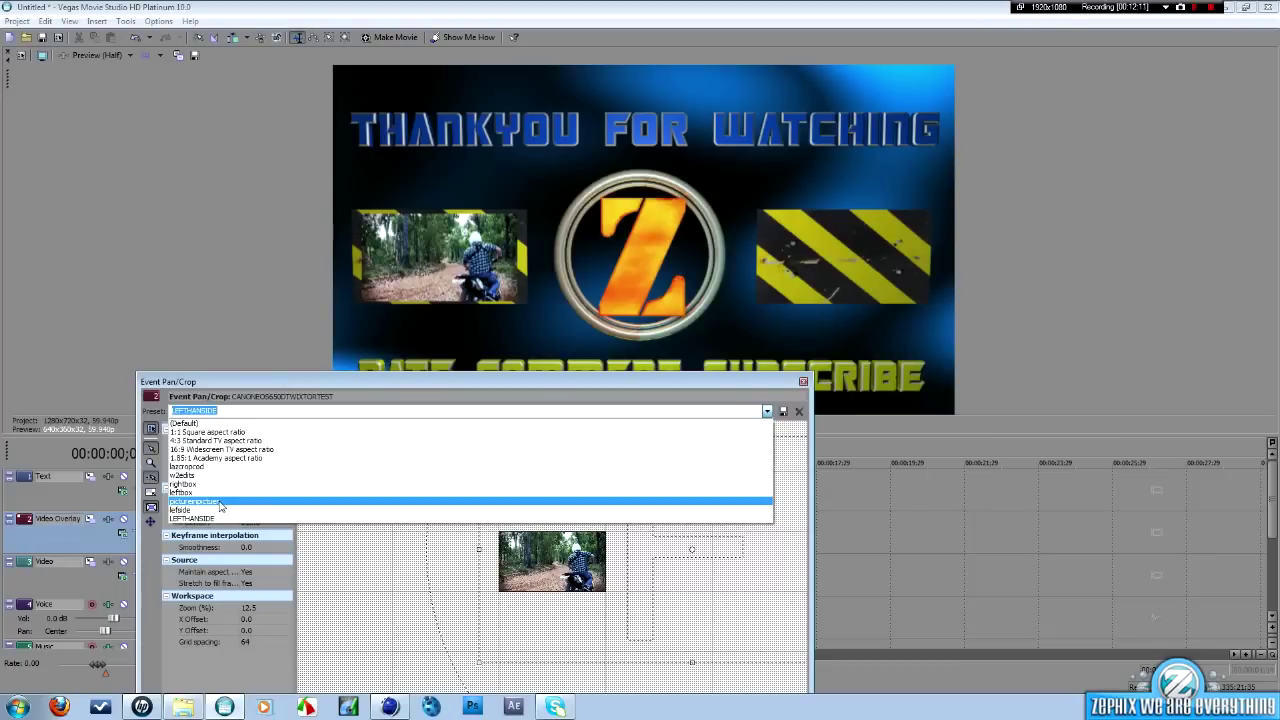
{"action": "left_click", "coordinate": [803, 385]}
{"action": "left_click", "coordinate": [803, 383]}
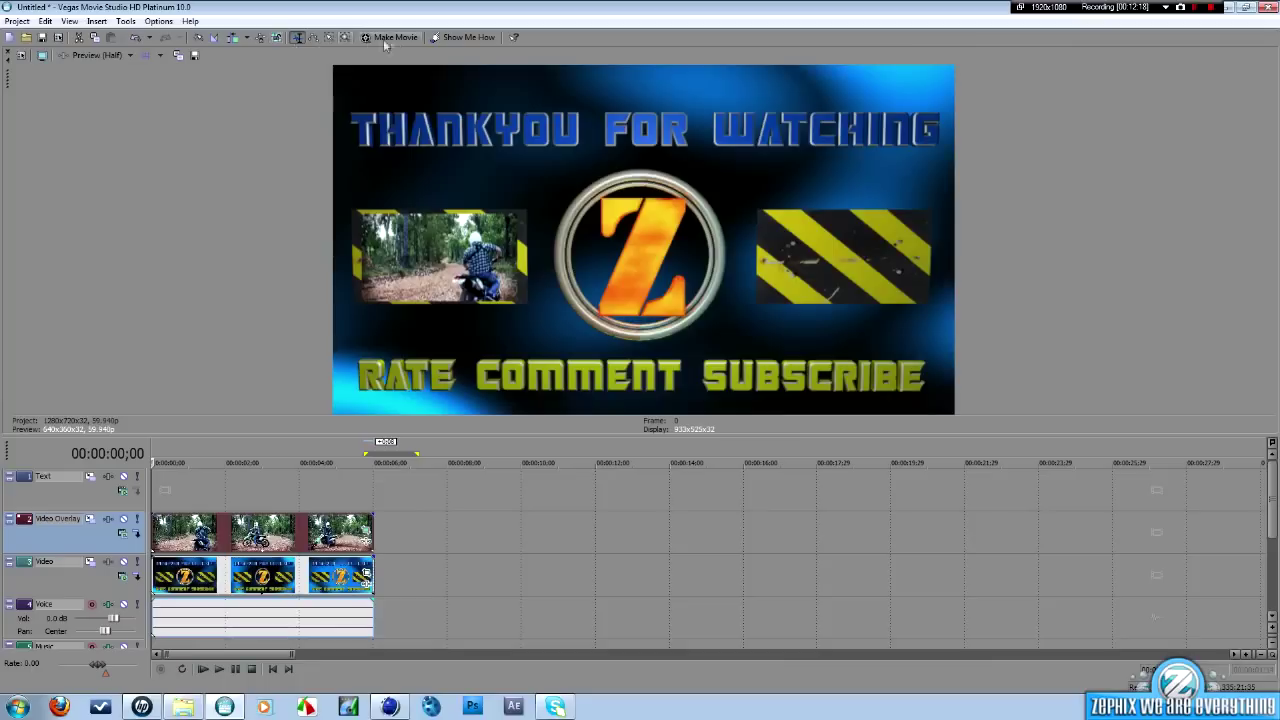
Show the project media and add the UFC fight clip to the Text track, just after the outro clip's end.
{"action": "left_click", "coordinate": [42, 23]}
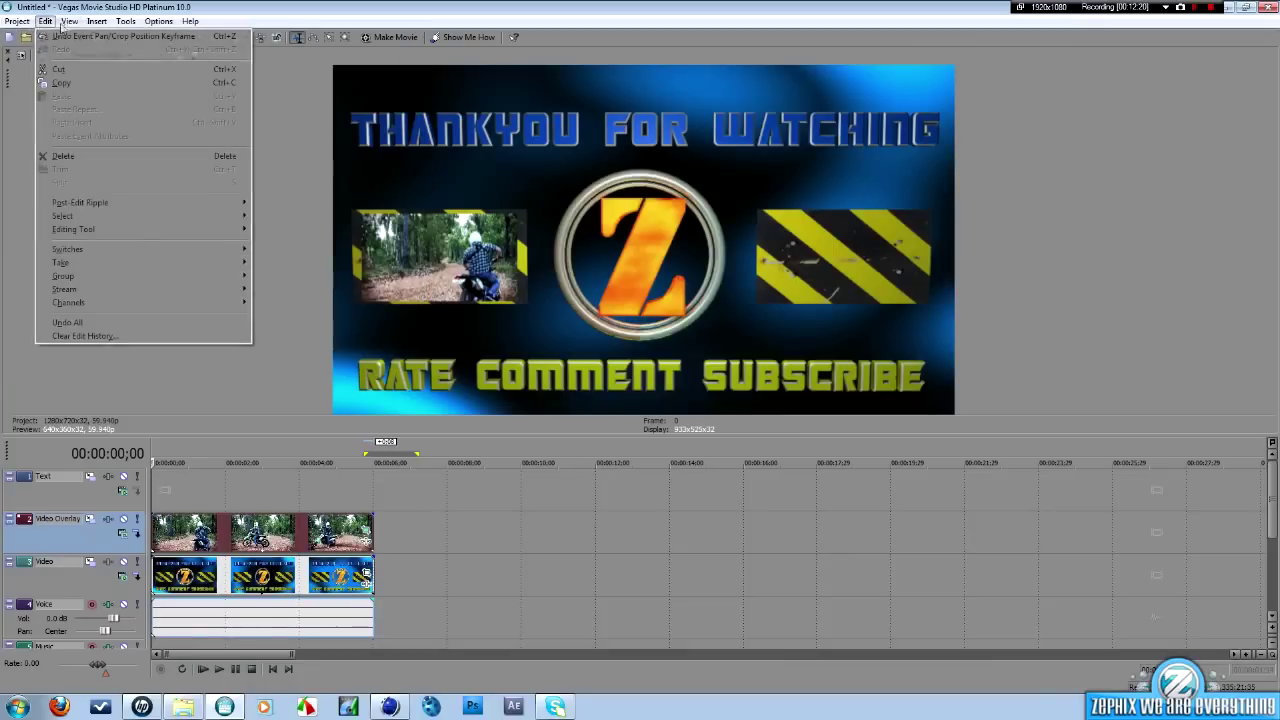
{"action": "mouse_move", "coordinate": [69, 21]}
{"action": "left_click", "coordinate": [101, 157]}
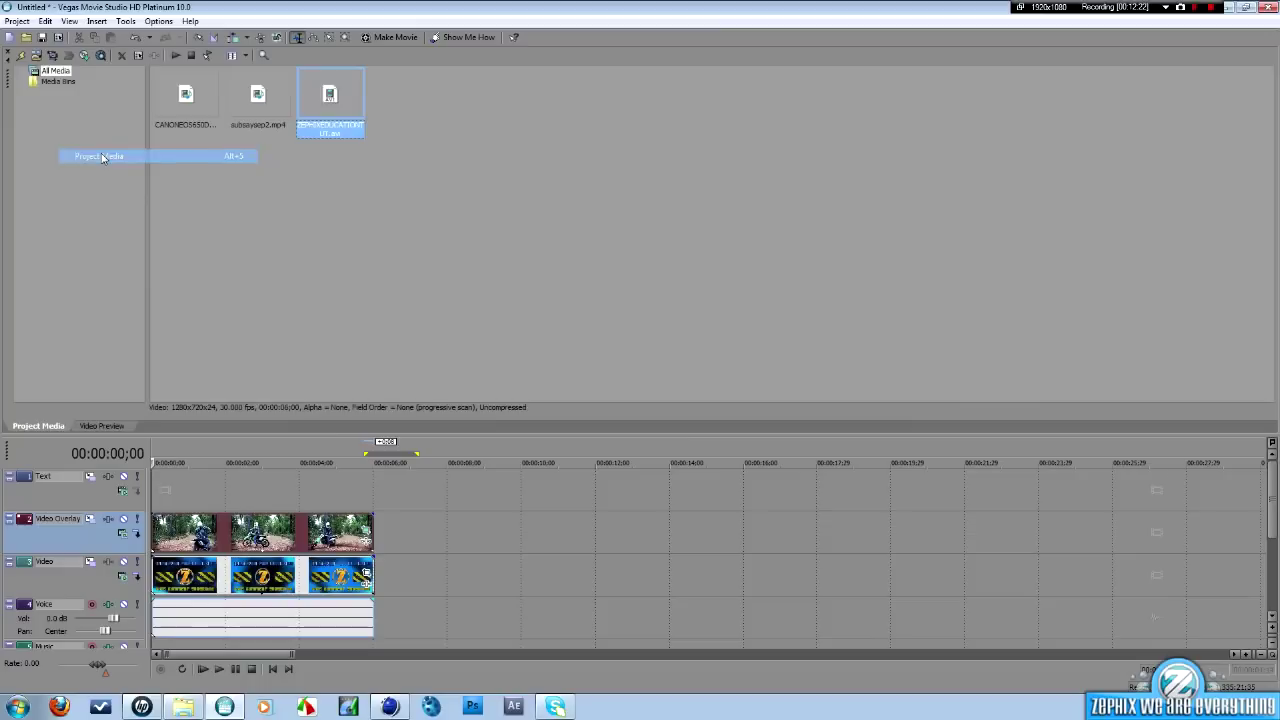
{"action": "left_click_drag", "start_coordinate": [258, 95], "coordinate": [563, 508]}
{"action": "scroll", "coordinate": [563, 508], "scroll_direction": "down", "scroll_amount": 5}
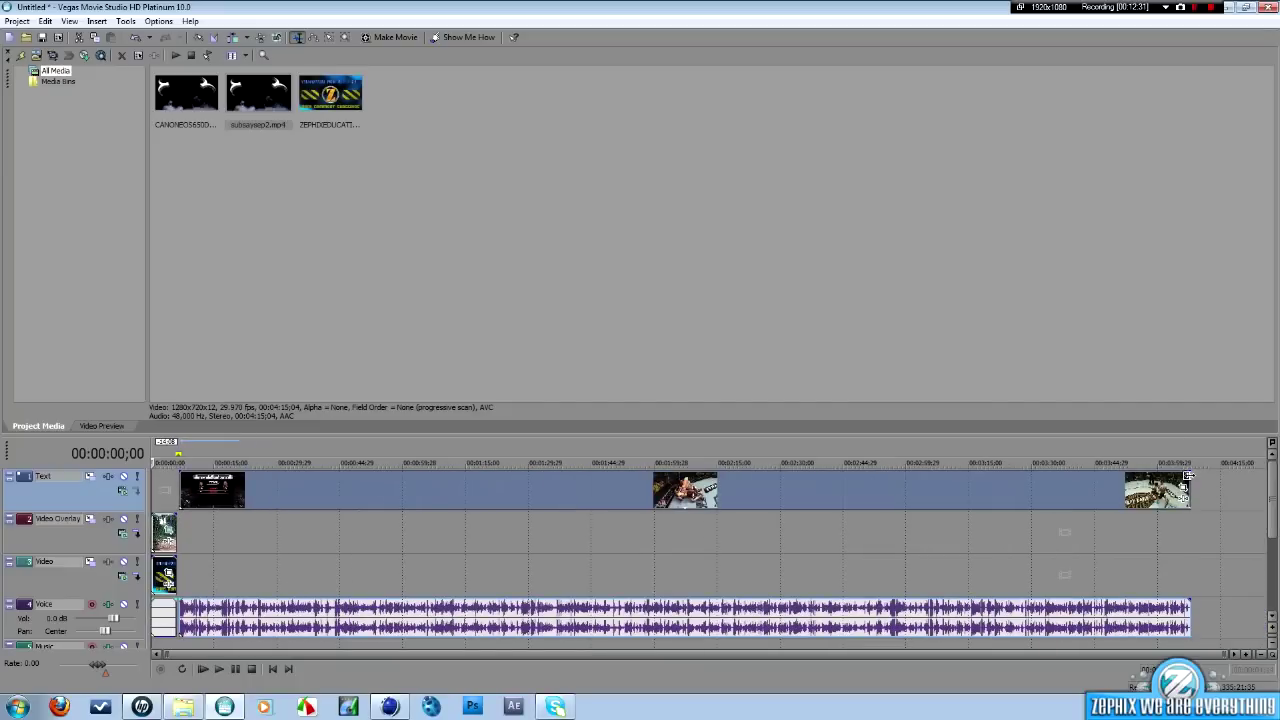
Trim the UFC clip to a short section, move it to the timeline start and match its end to the outro clip's end.
{"action": "left_click_drag", "start_coordinate": [1188, 477], "coordinate": [363, 478]}
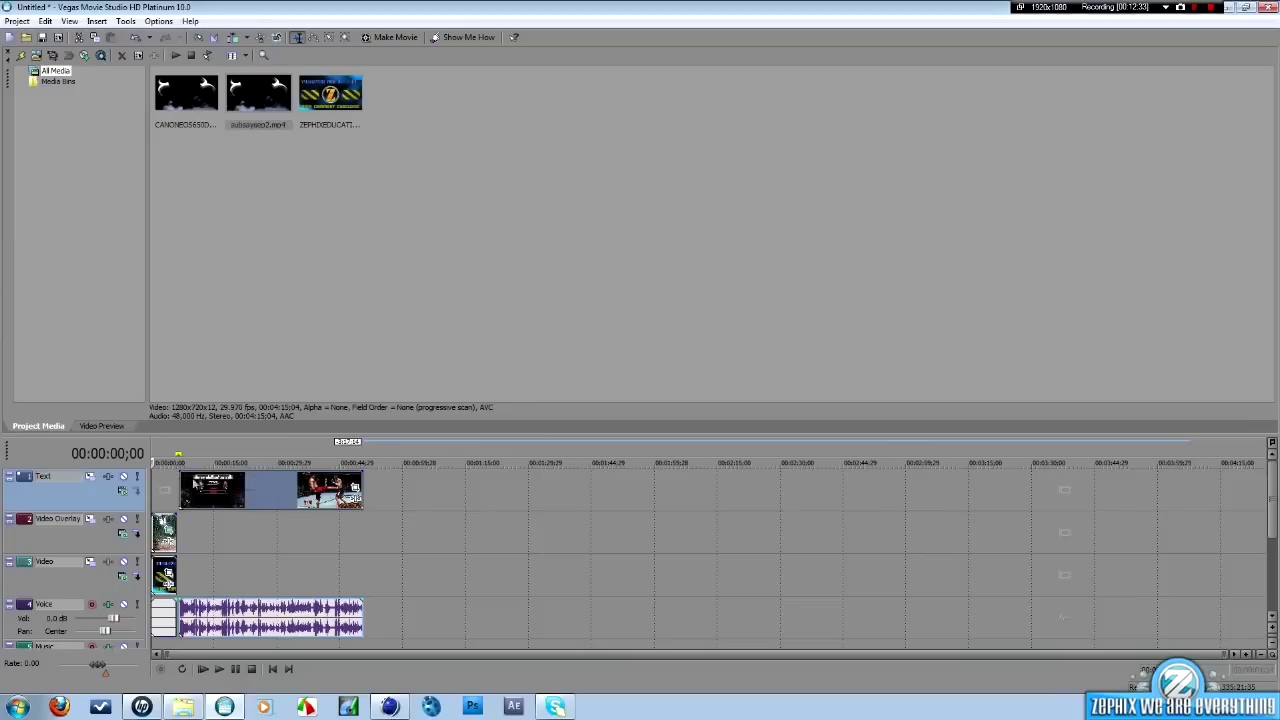
{"action": "left_click_drag", "start_coordinate": [181, 484], "coordinate": [338, 481]}
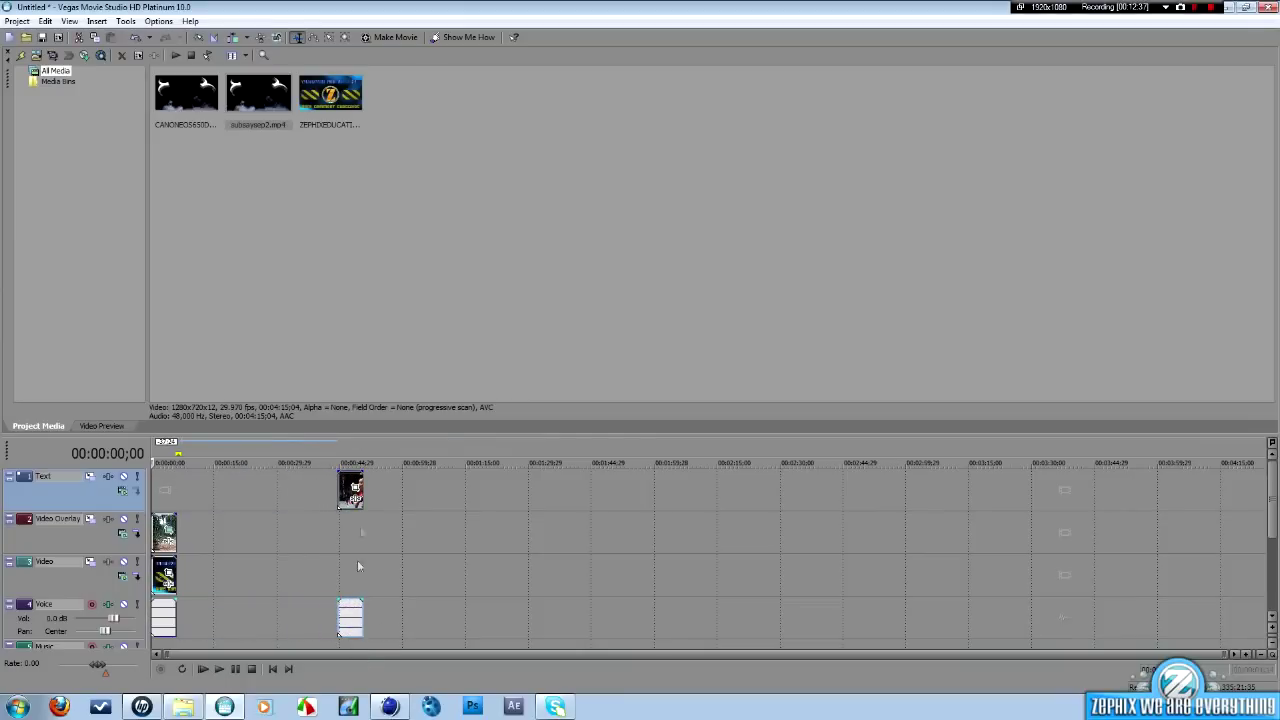
{"action": "left_click_drag", "start_coordinate": [350, 490], "coordinate": [164, 490]}
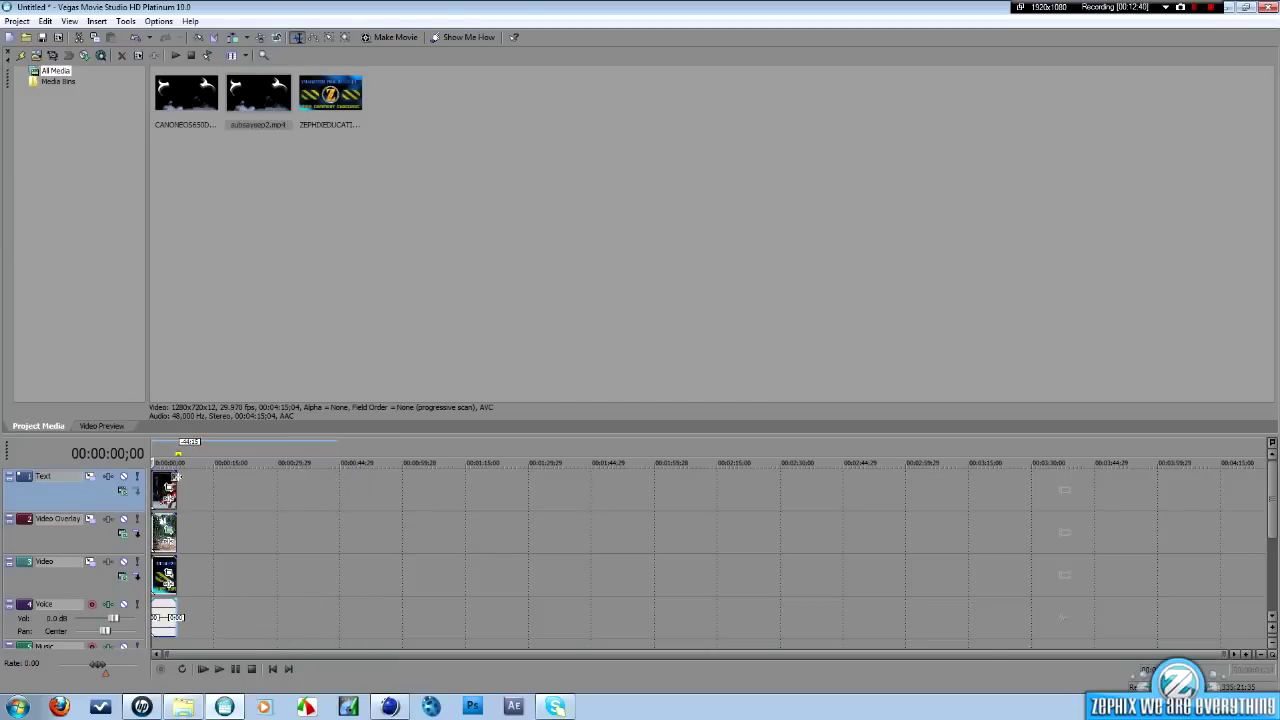
{"action": "left_click_drag", "start_coordinate": [176, 477], "coordinate": [174, 476]}
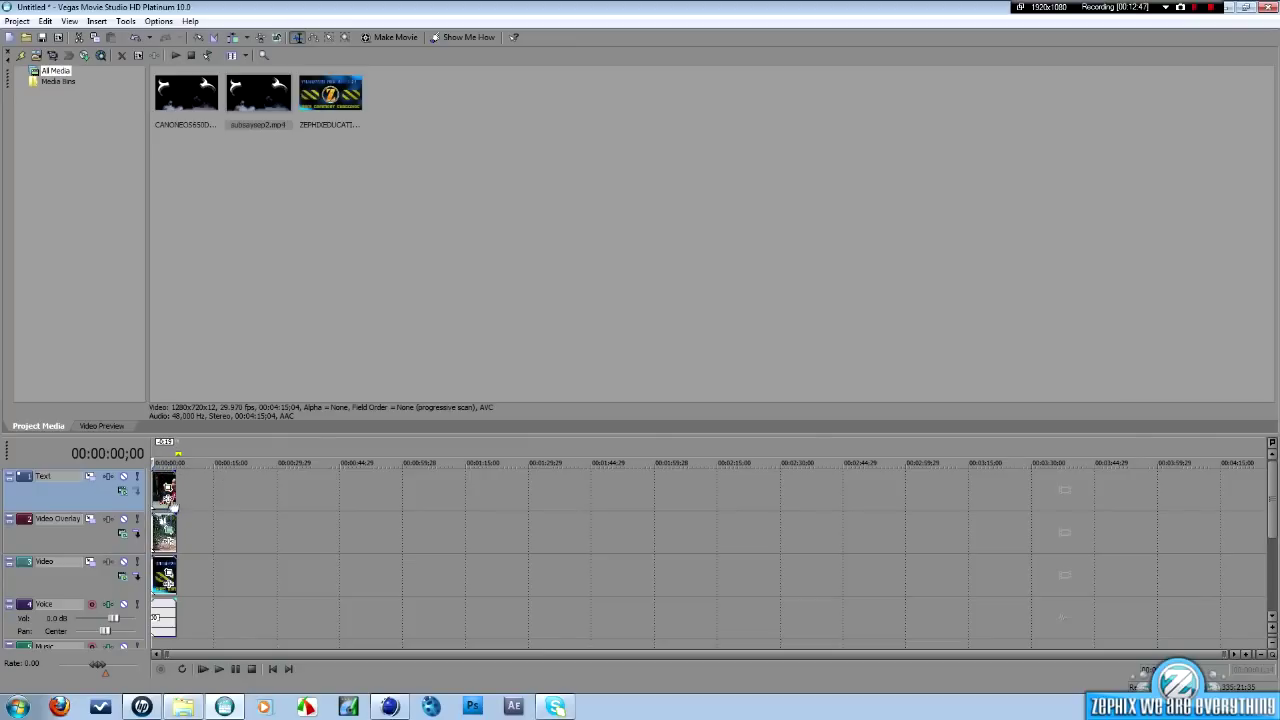
Return to the video preview and shrink the UFC picture with Event Pan/Crop, enlarging the crop frame to about 4,360 by 2,655.
{"action": "left_click", "coordinate": [7, 51]}
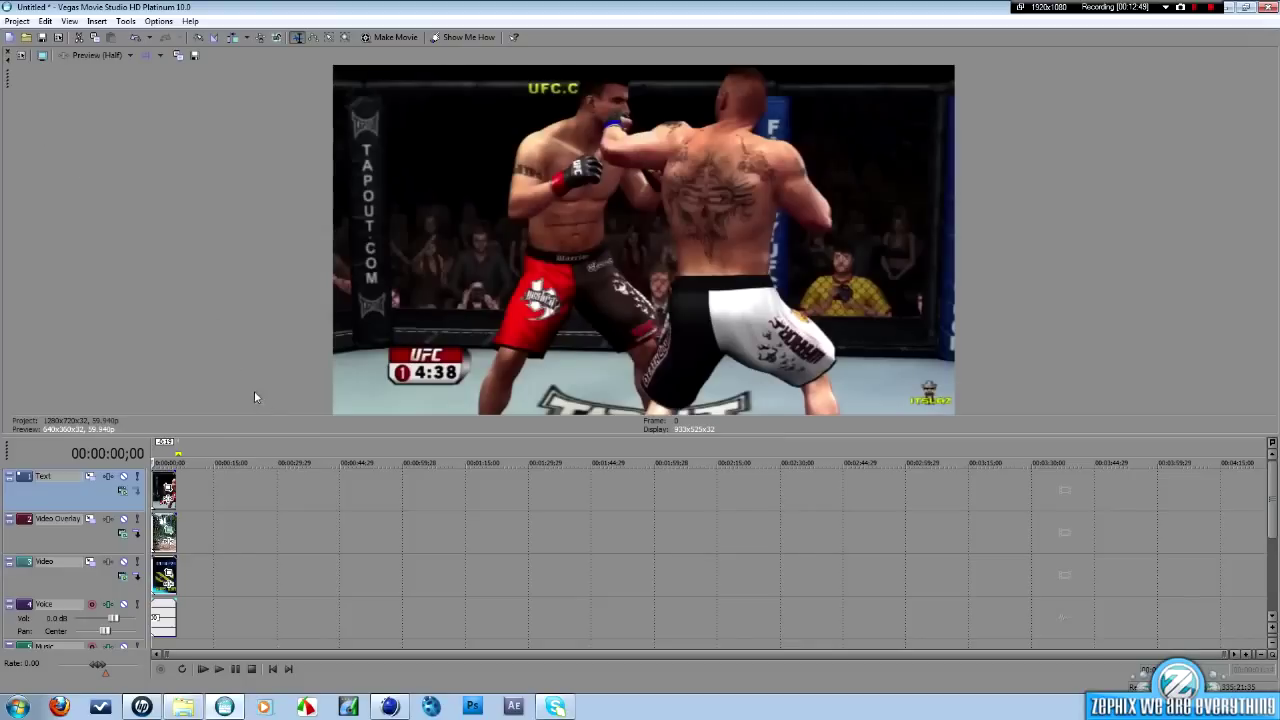
{"action": "left_click", "coordinate": [169, 486]}
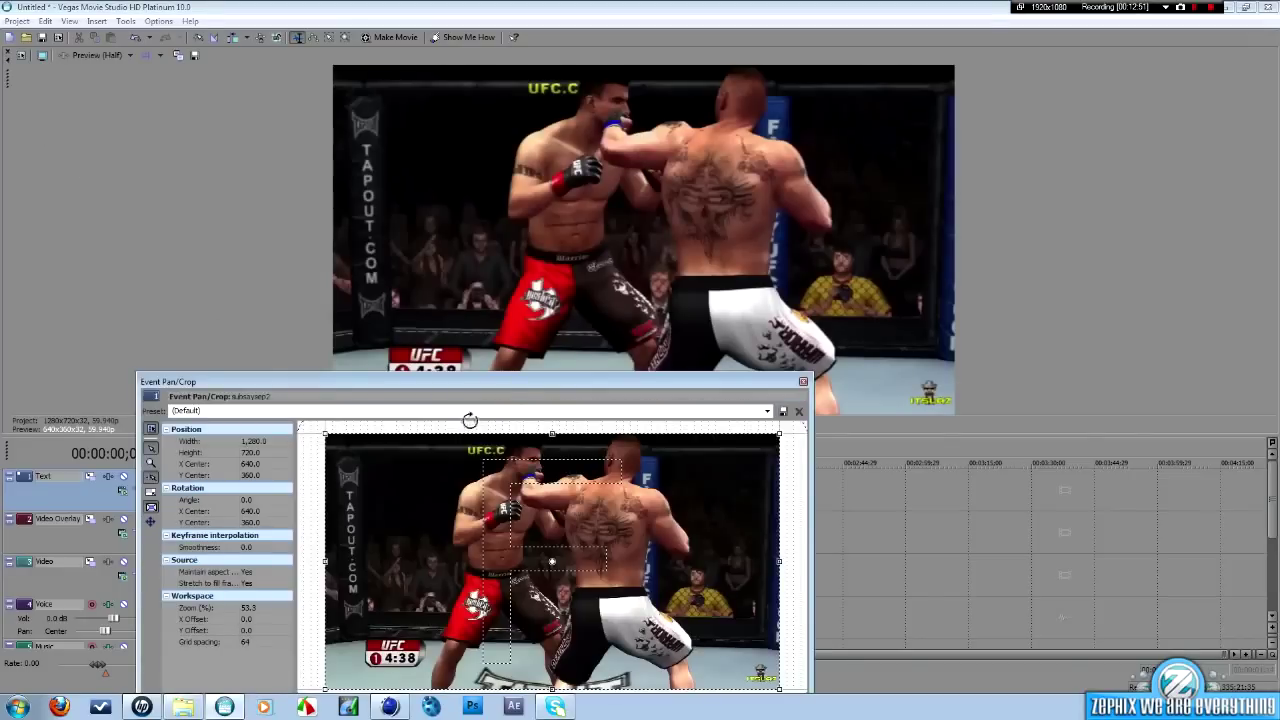
{"action": "scroll", "coordinate": [434, 513], "scroll_direction": "down", "scroll_amount": 5}
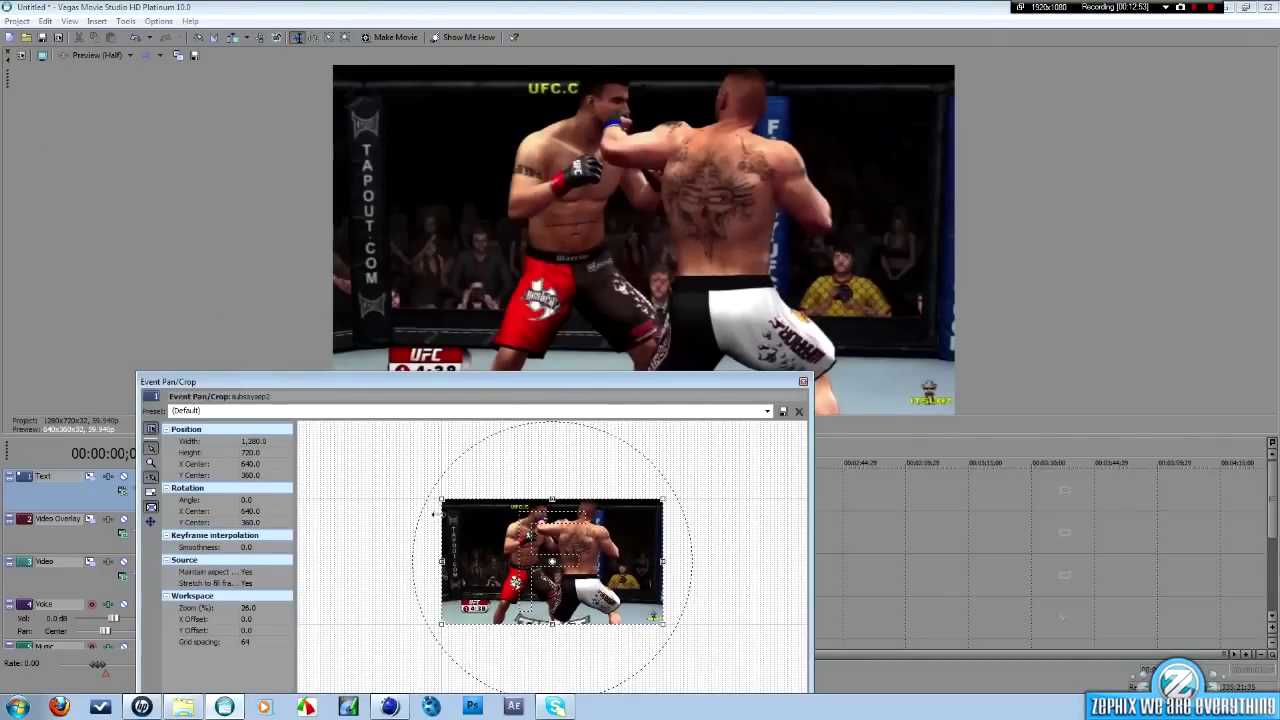
{"action": "left_click_drag", "start_coordinate": [443, 497], "coordinate": [314, 417]}
{"action": "scroll", "coordinate": [436, 460], "scroll_direction": "down", "scroll_amount": 3}
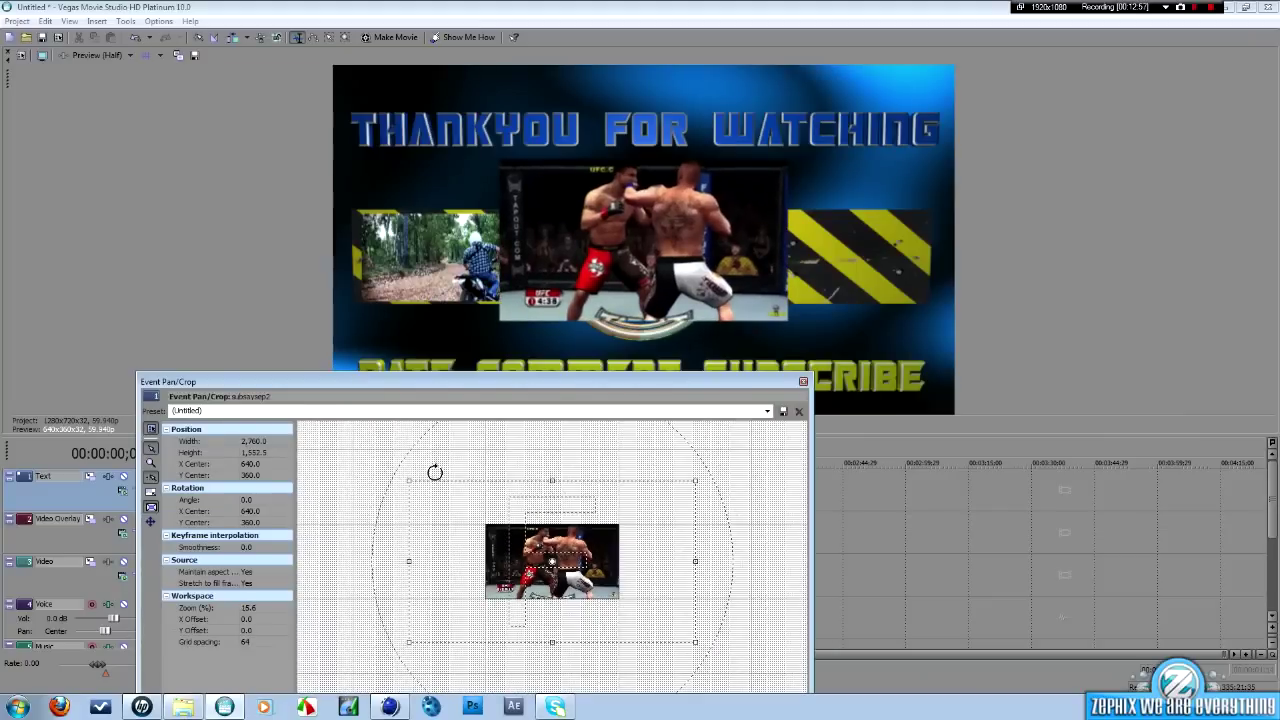
{"action": "left_click_drag", "start_coordinate": [410, 481], "coordinate": [323, 423]}
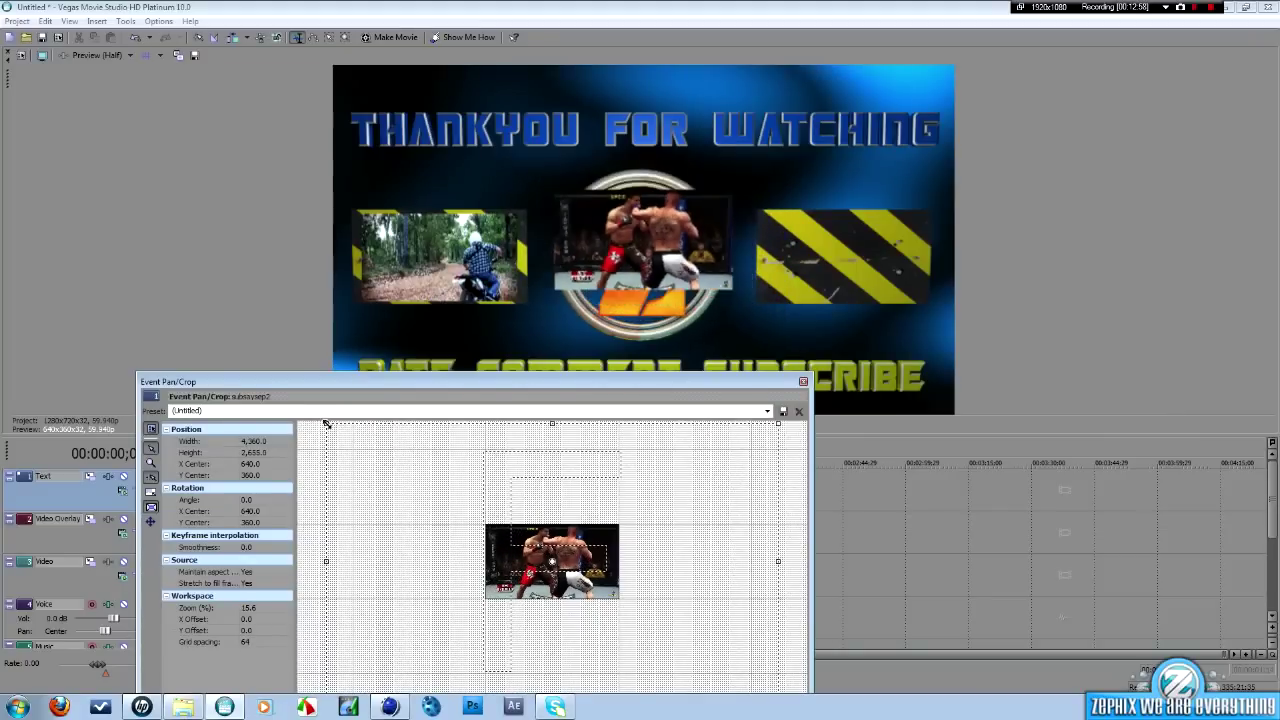
Fit the UFC picture over the right striped panel with a 4,560 by 2,790 crop frame centred at X -960, Y 225, and play the result.
{"action": "scroll", "coordinate": [371, 472], "scroll_direction": "down", "scroll_amount": 1}
{"action": "scroll", "coordinate": [371, 472], "scroll_direction": "down", "scroll_amount": 1}
{"action": "left_click_drag", "start_coordinate": [512, 571], "coordinate": [371, 561]}
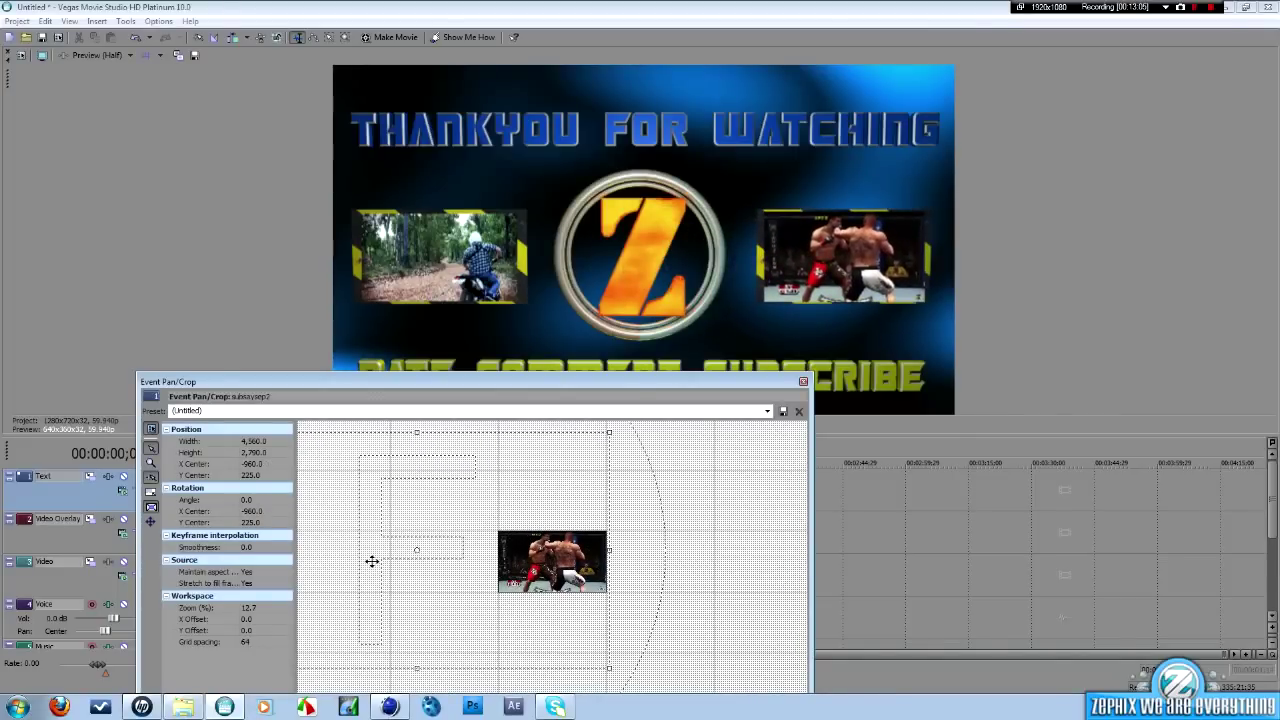
{"action": "left_click", "coordinate": [802, 381]}
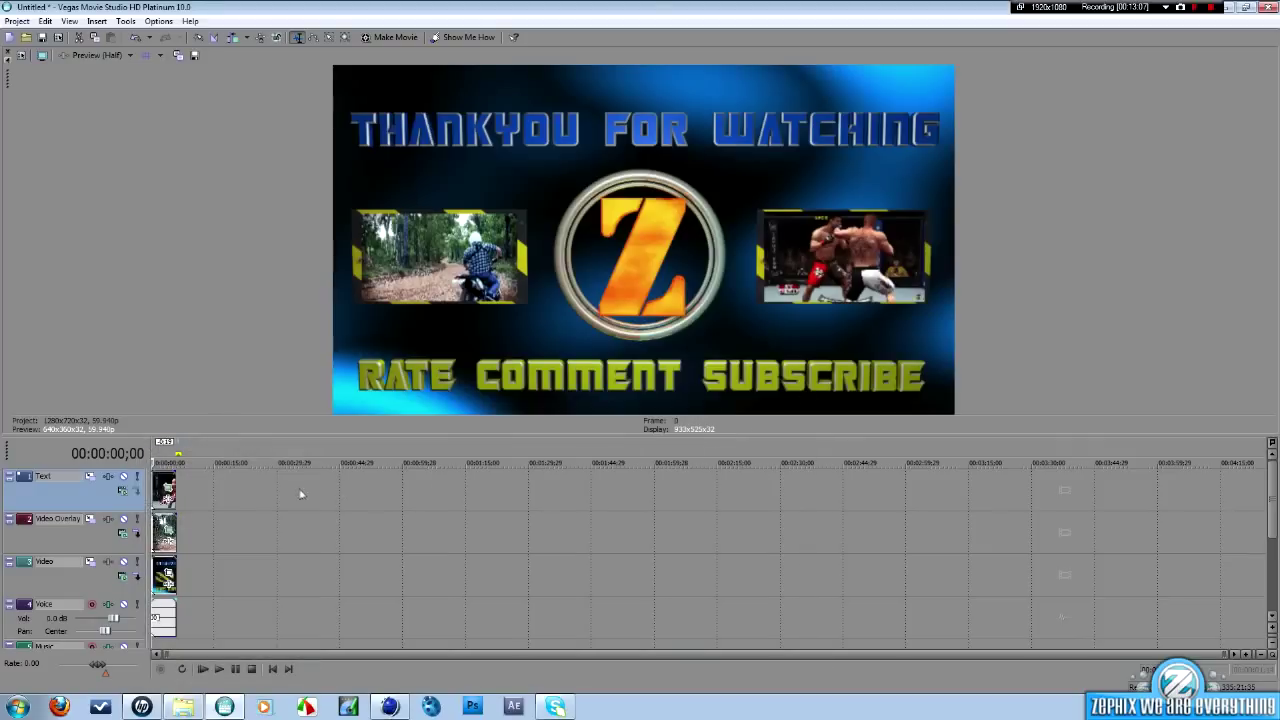
{"action": "left_click", "coordinate": [219, 669]}
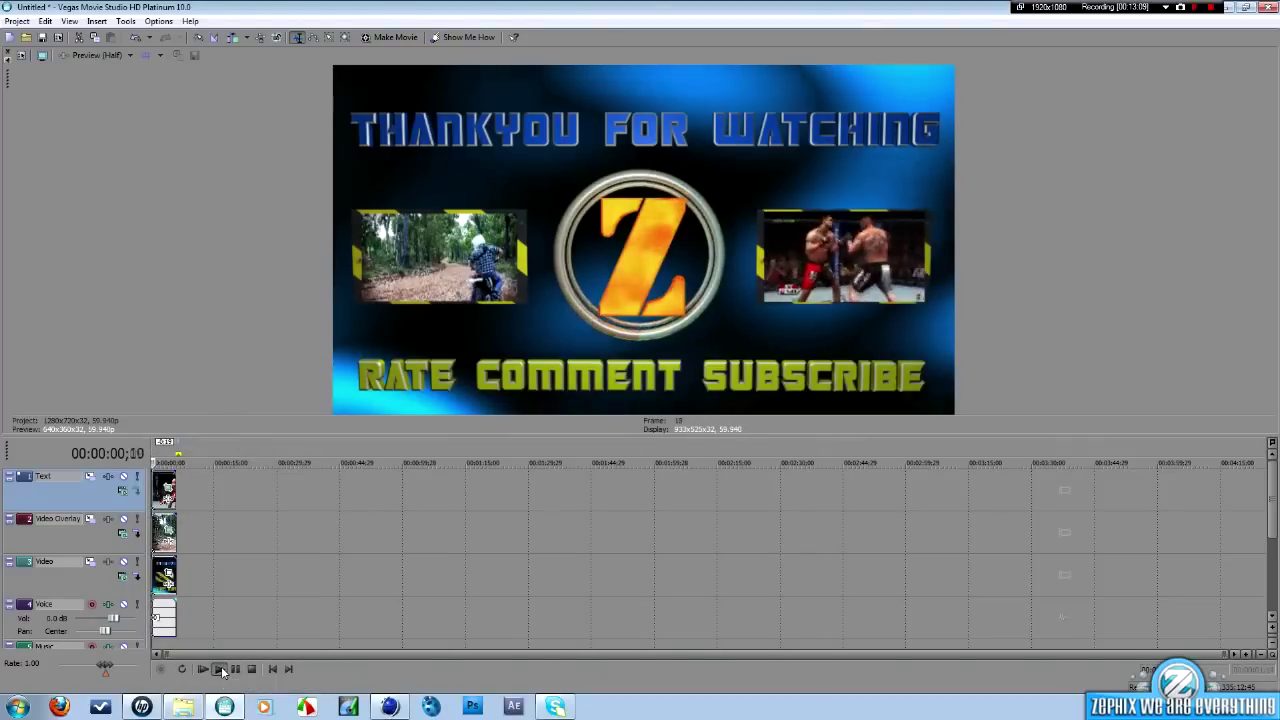